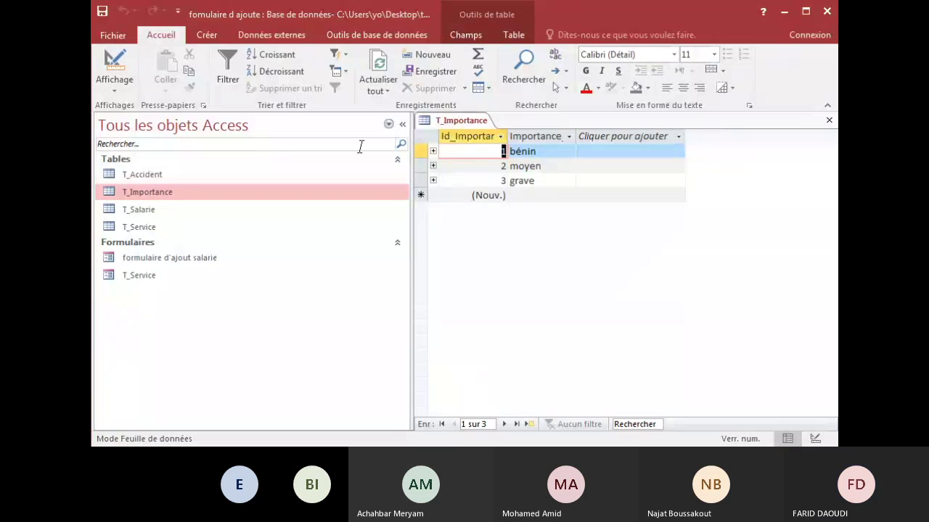
Close the T_Importance table and start the Form Wizard
left_click(206, 35)
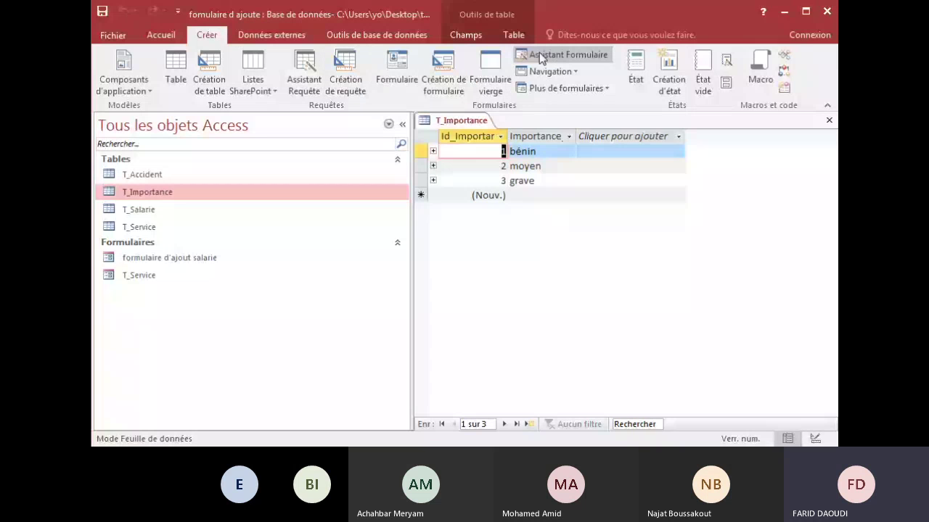
right_click(471, 120)
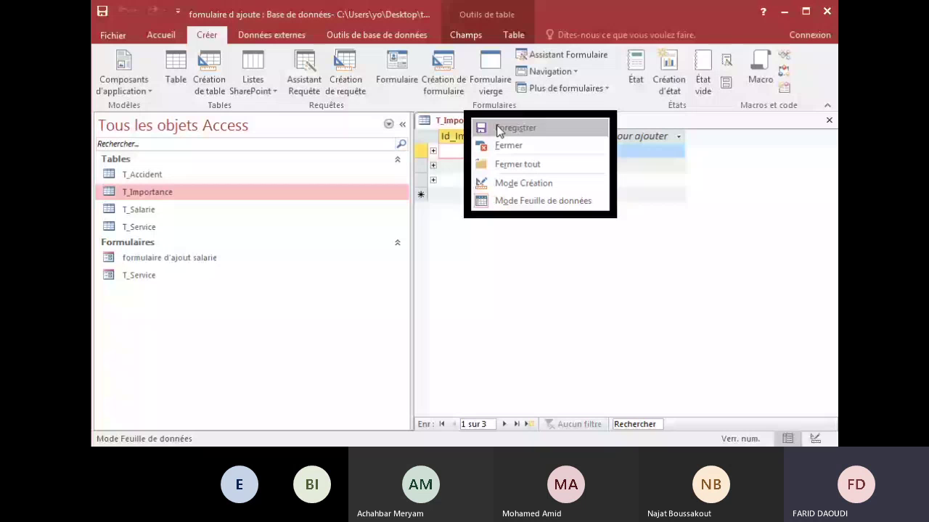
left_click(508, 146)
left_click(555, 55)
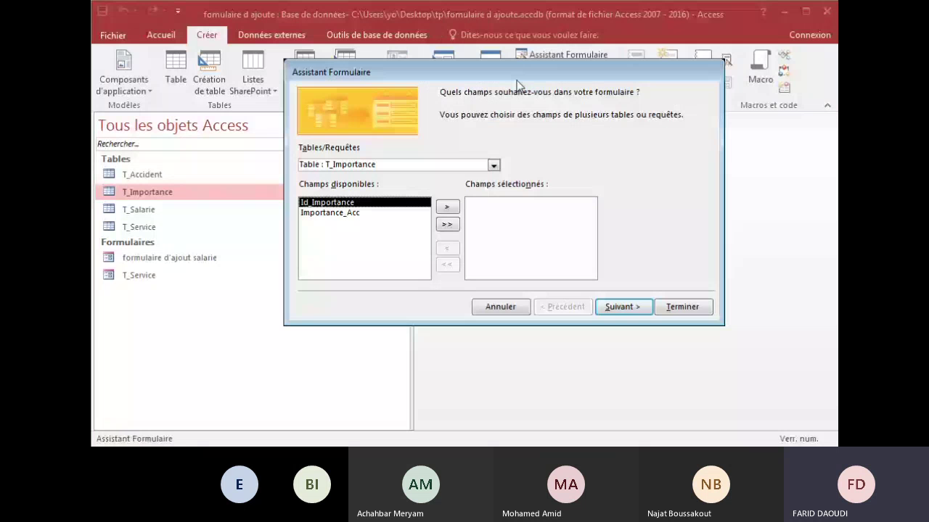
Base the new form on table T_Importance with only the Importance_Acc field, using the Colonne simple layout
left_click(494, 166)
left_click(466, 188)
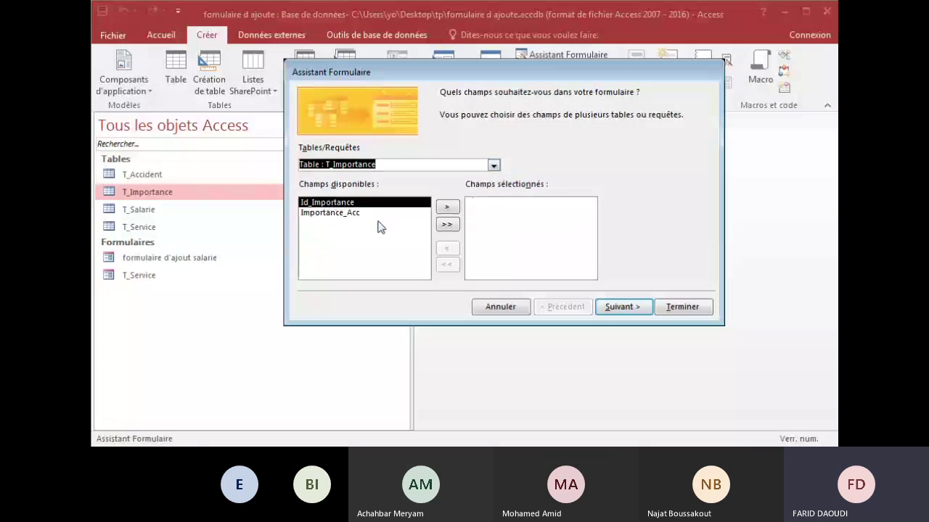
left_click(341, 213)
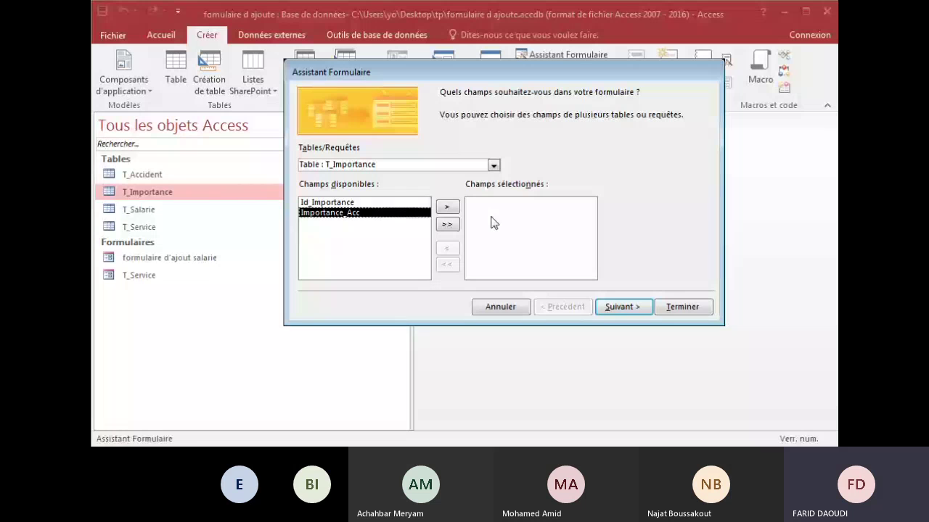
left_click(447, 208)
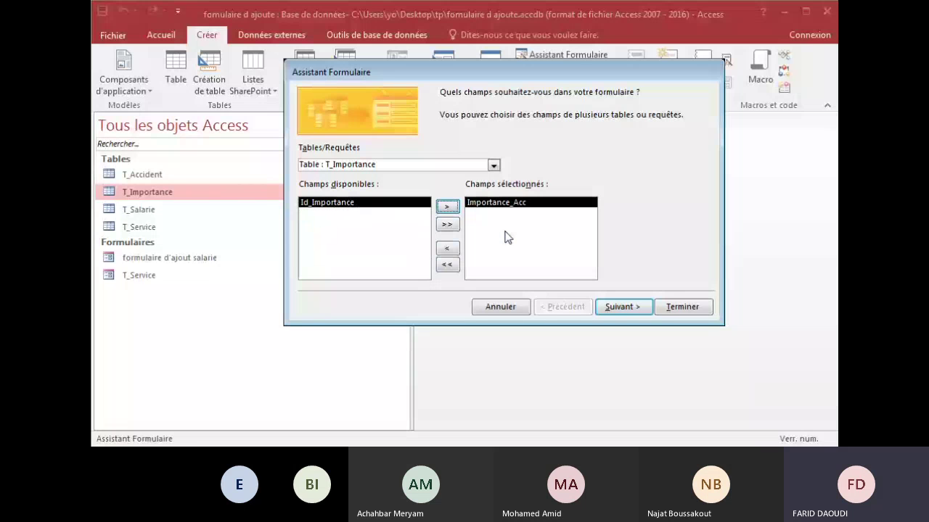
left_click(608, 310)
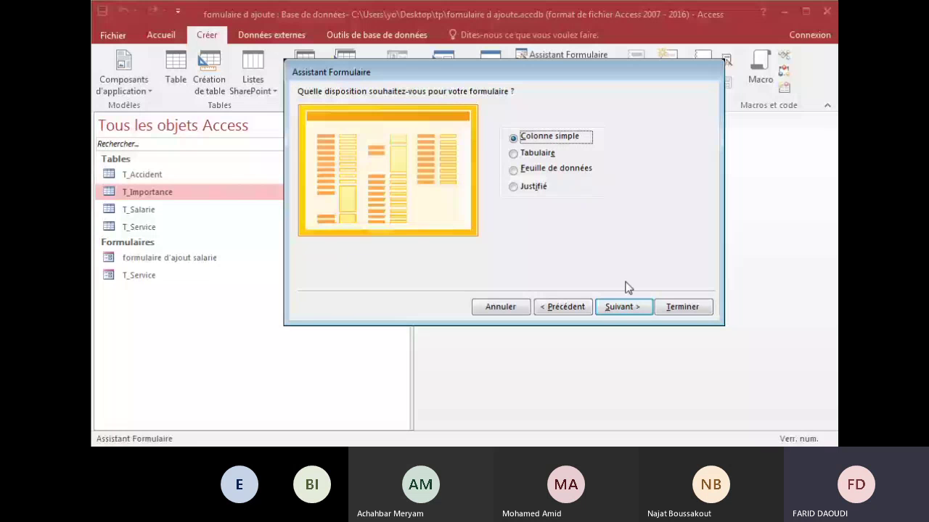
left_click(623, 306)
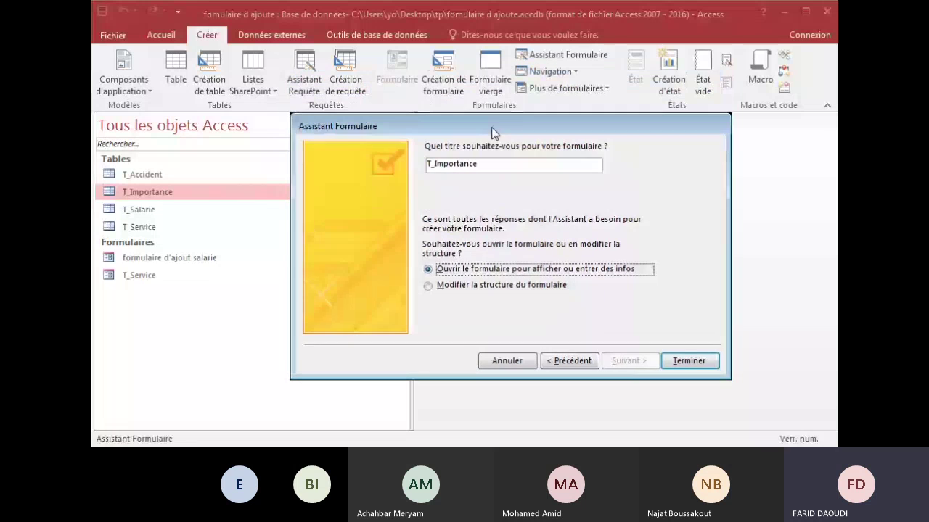
Title the form "formulaire d'ajout importance d'accident" and finish the wizard so that the form opens for viewing and data entry
left_click_drag(490, 164, 355, 160)
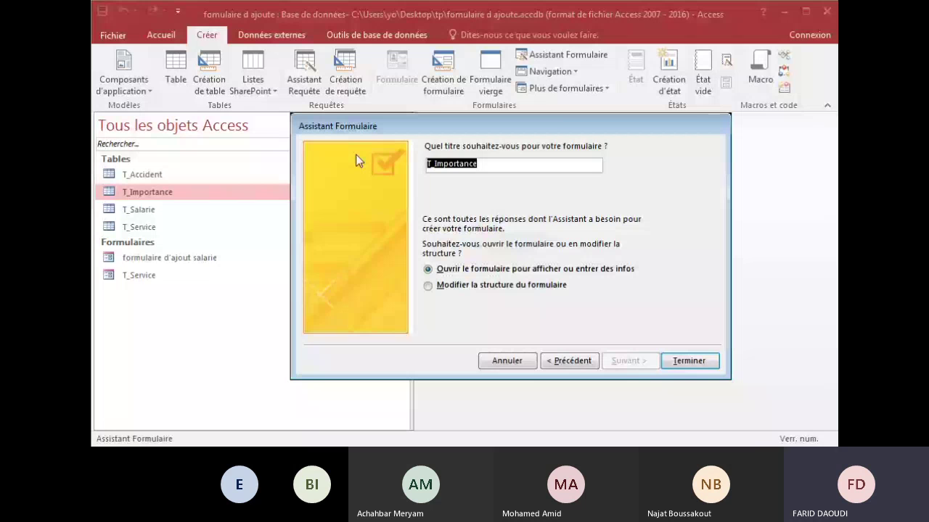
type("fo")
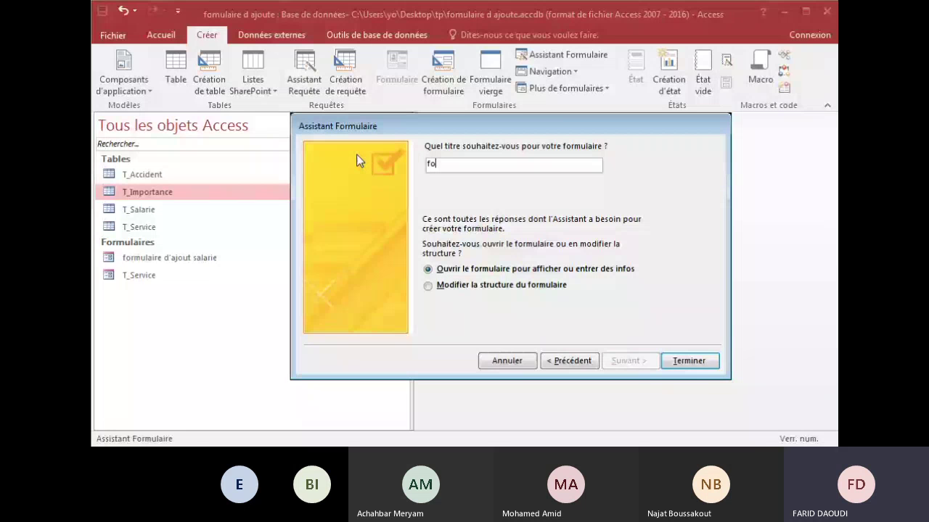
type("rmulaire d")
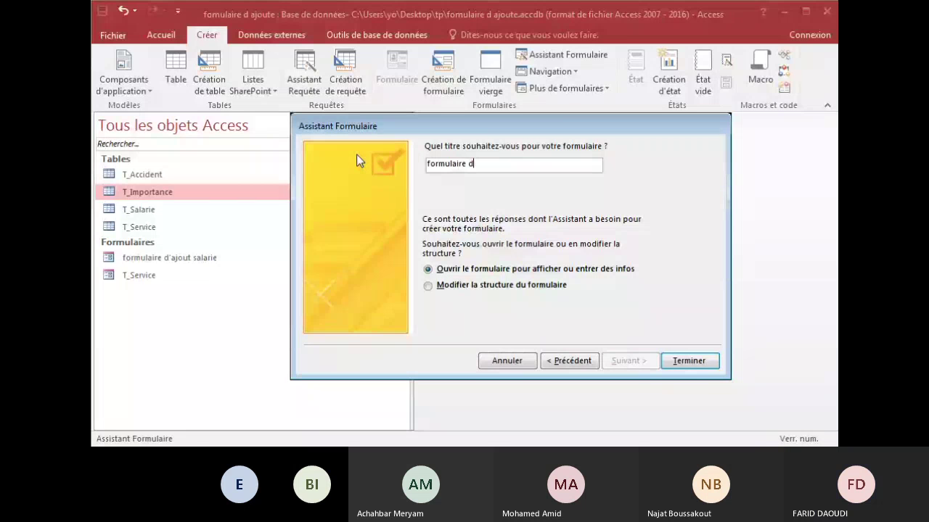
type("''")
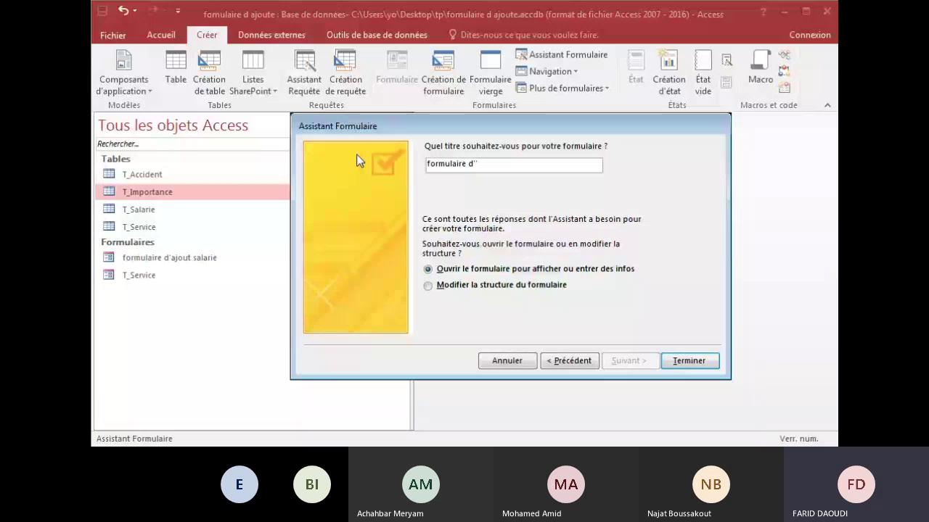
type("ajou")
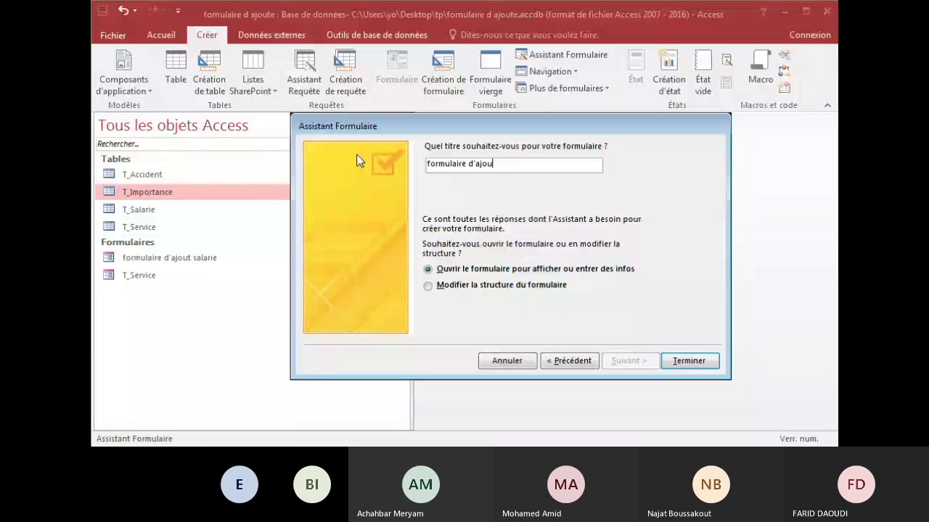
type("t i")
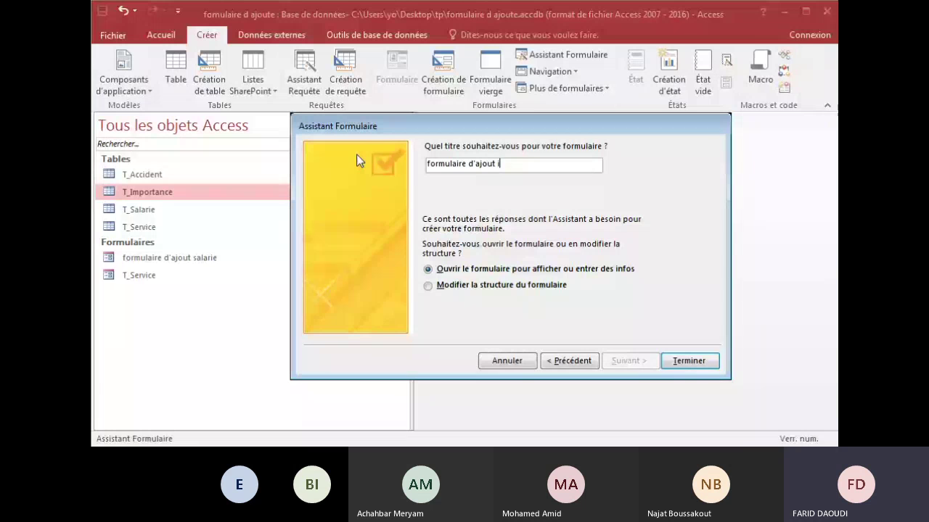
type("mportance")
type(" d")
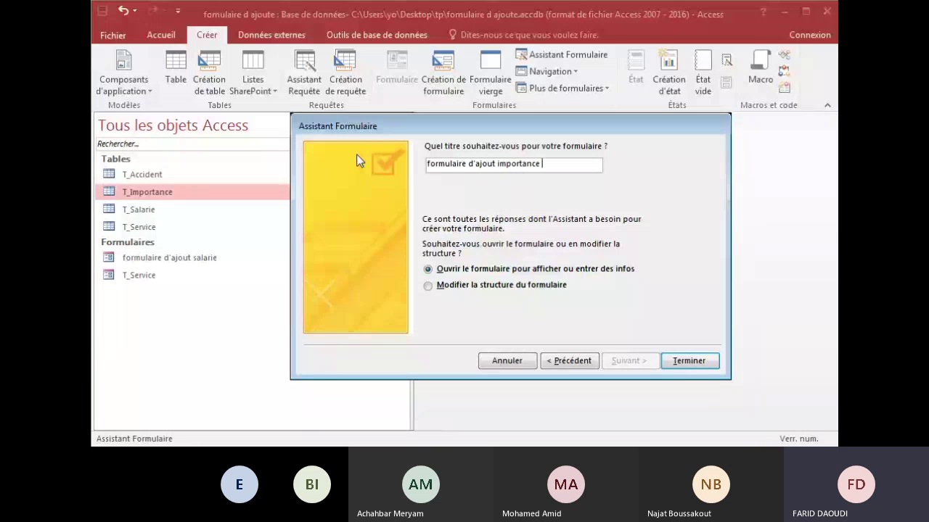
type("'accedent")
left_click(577, 168)
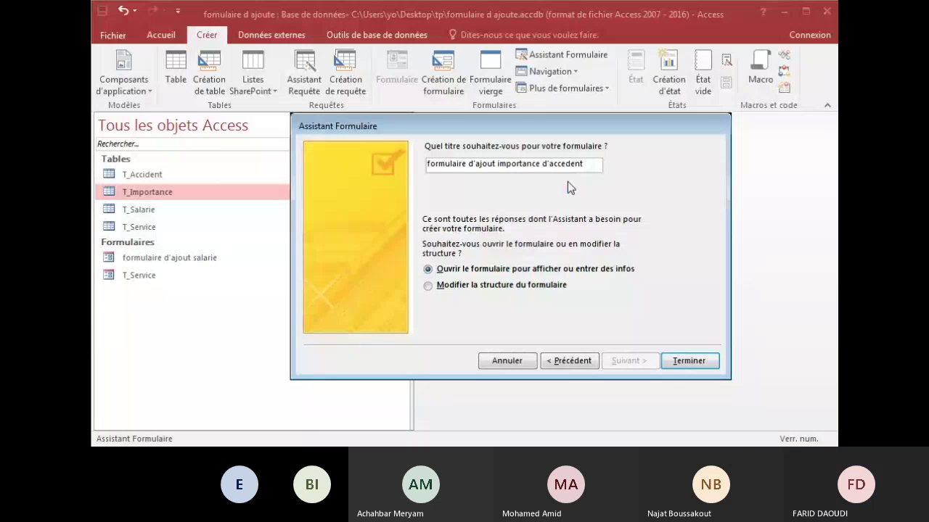
key("BackSpace")
type("i")
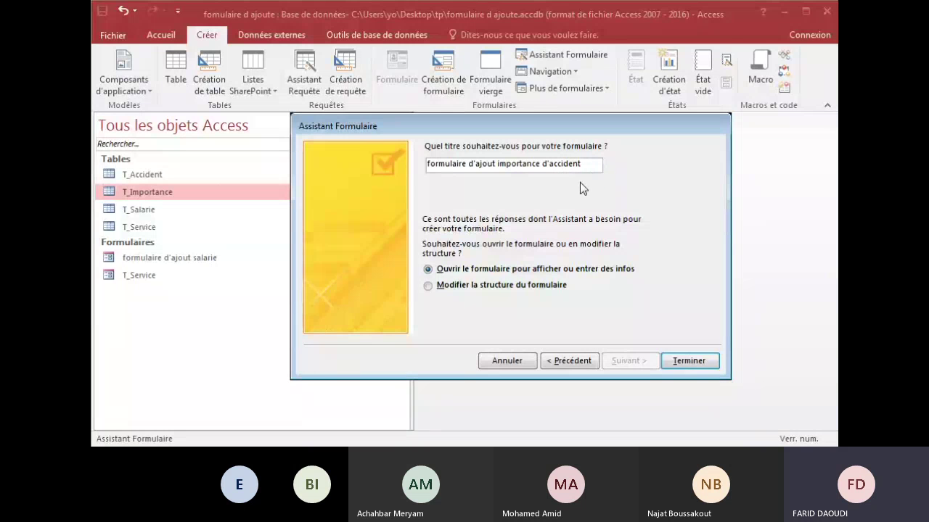
left_click(687, 362)
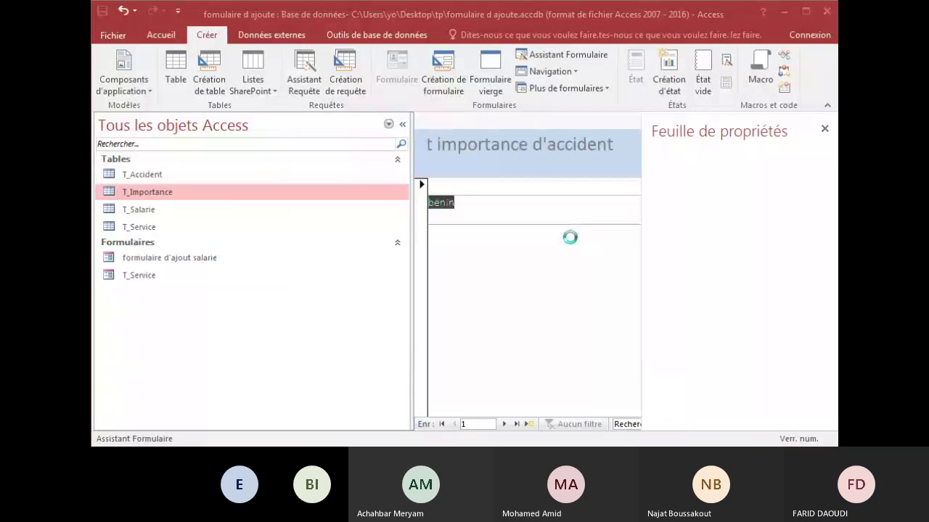
Maximize the window and switch the new form to design view
left_click(804, 12)
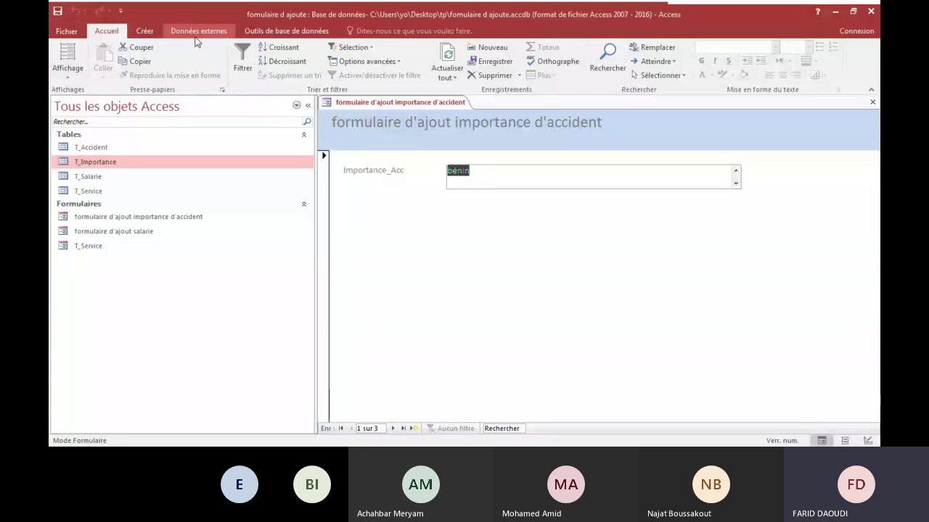
left_click(71, 75)
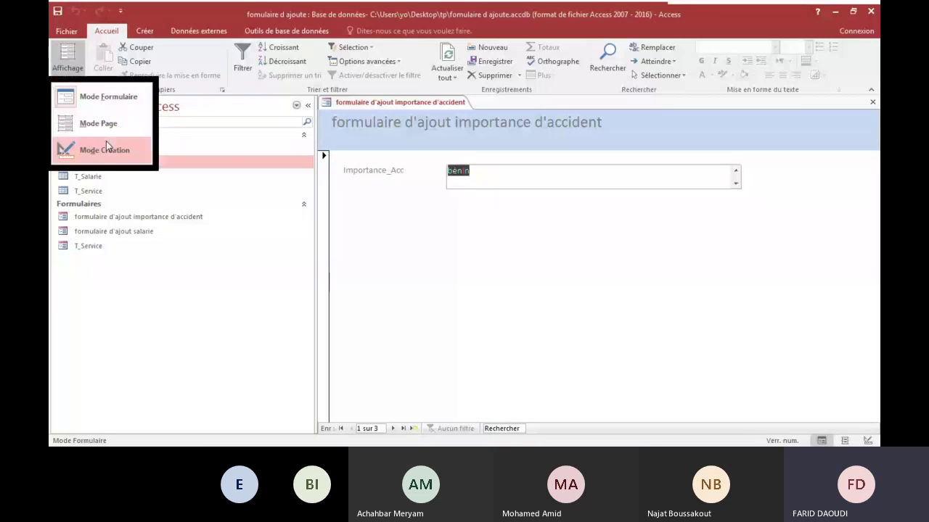
left_click(109, 151)
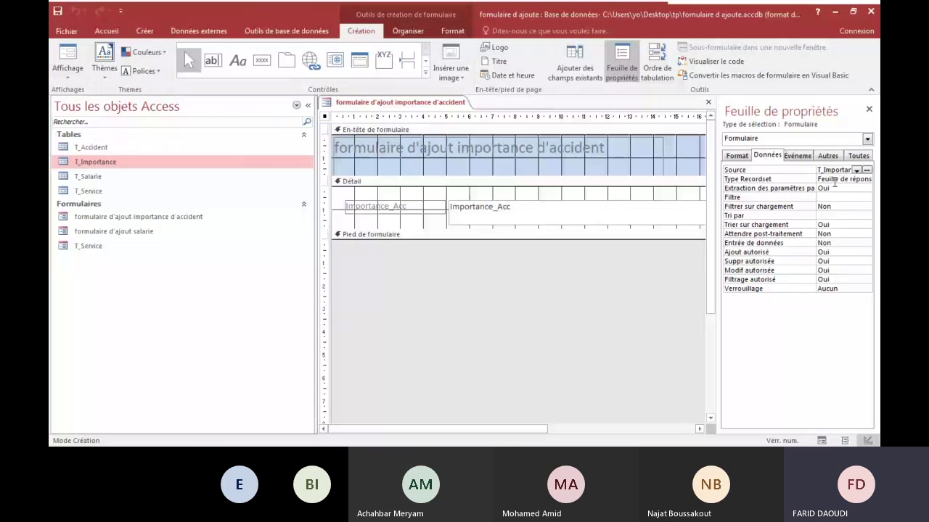
Set the form's Afficher sélecteur property to Non and return to form view
left_click(736, 156)
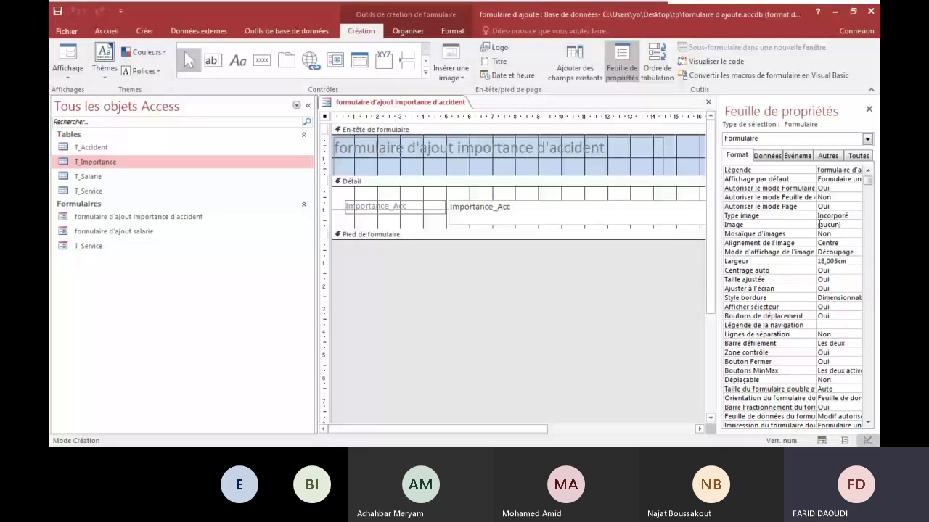
scroll(863, 250, "down", 2)
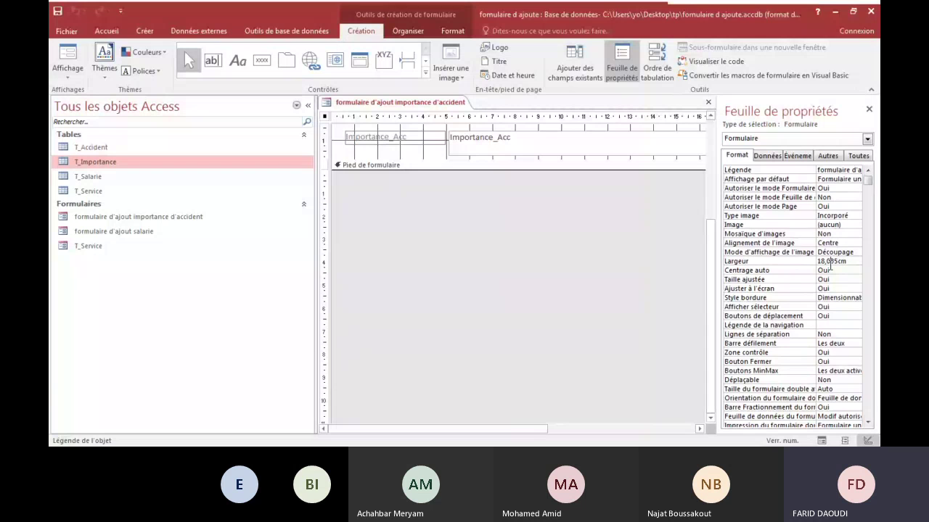
scroll(829, 265, "down", 3)
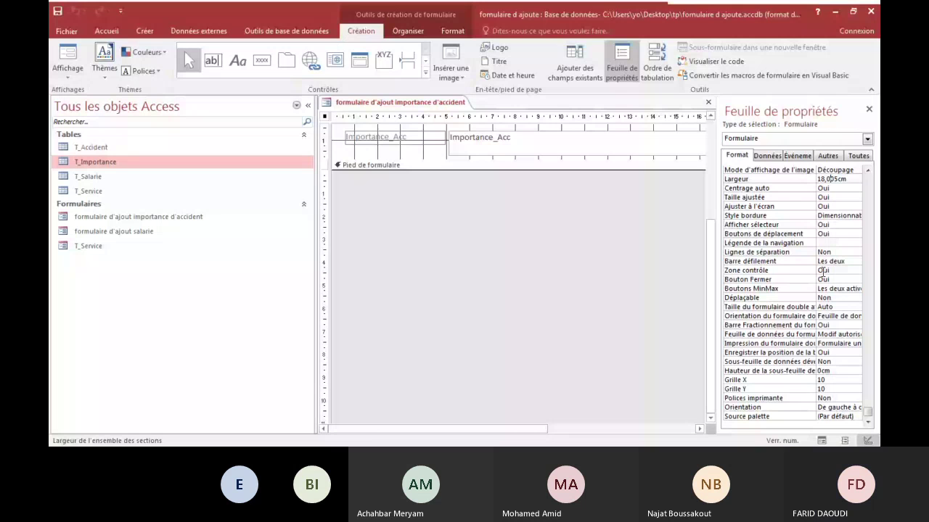
scroll(823, 270, "up", 1)
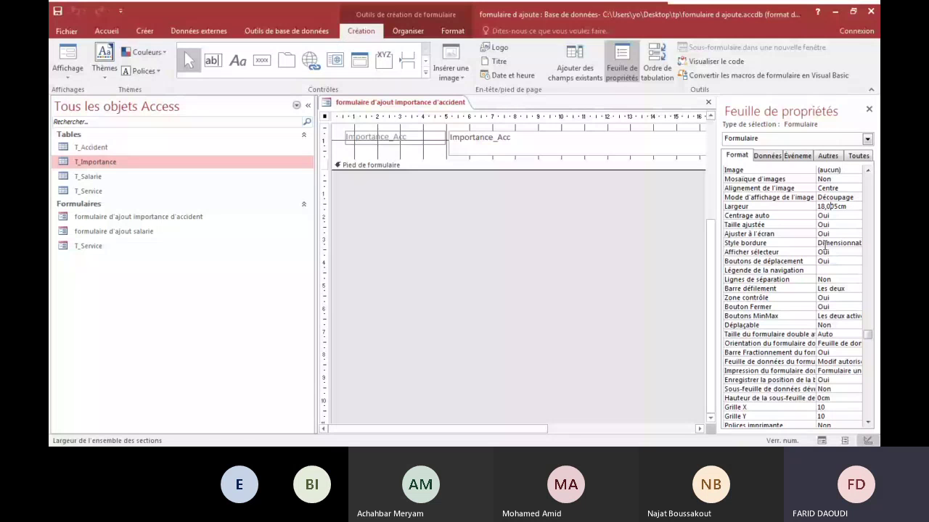
left_click(850, 252)
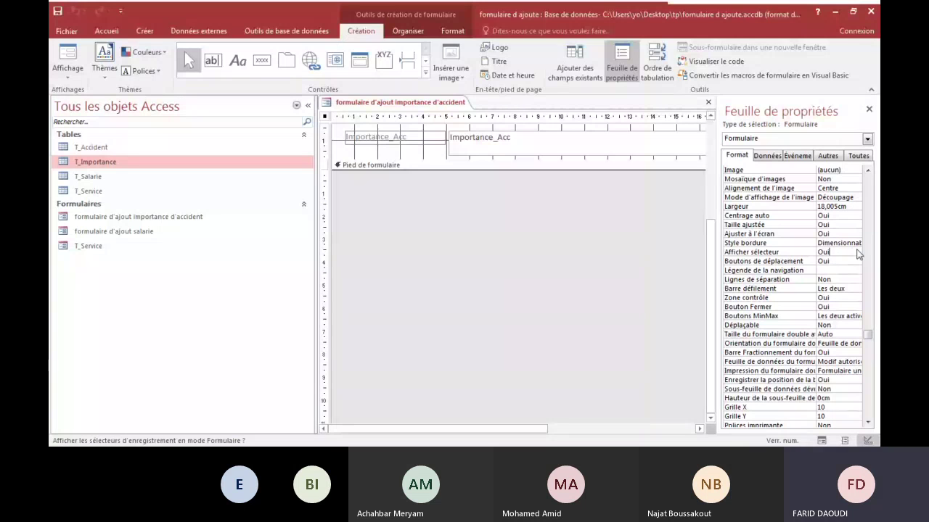
left_click(857, 252)
left_click(826, 271)
left_click(67, 55)
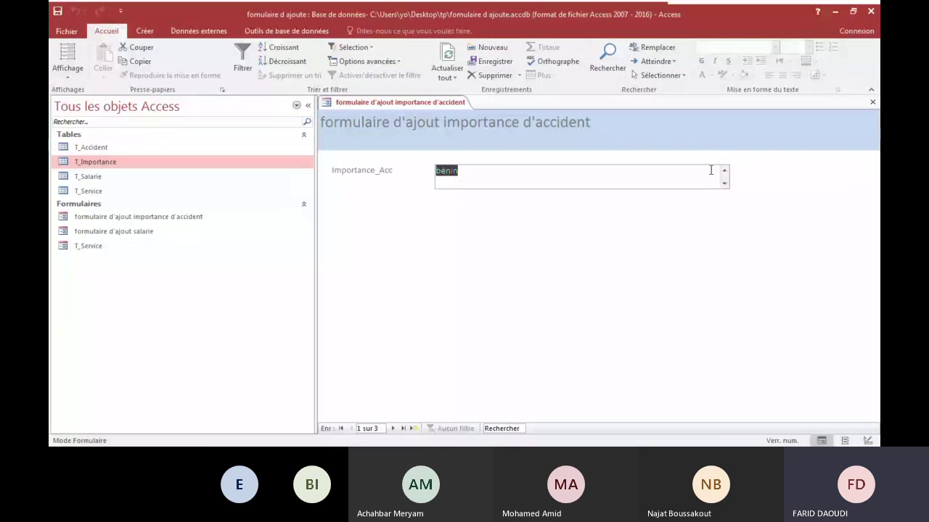
In design view, set the Barre défilement property of the Importance_Acc text box to Aucune
left_click(65, 57)
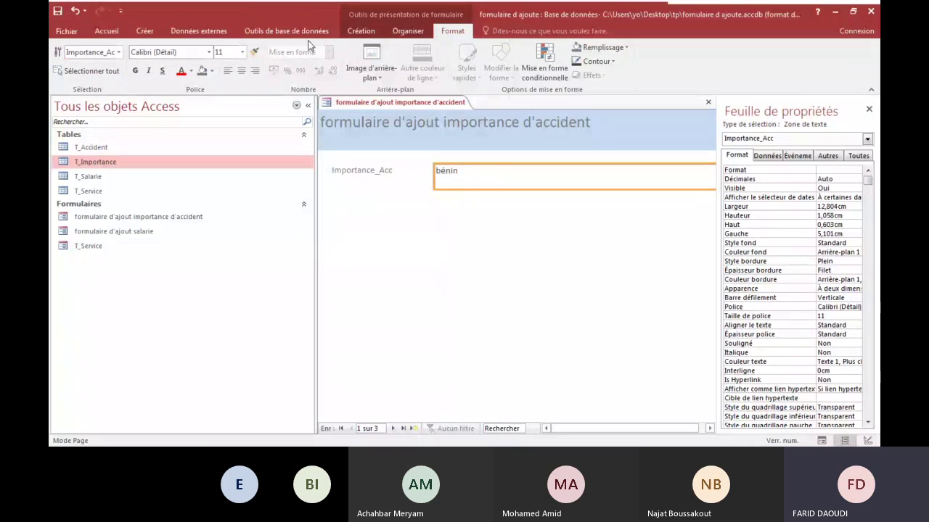
left_click(361, 30)
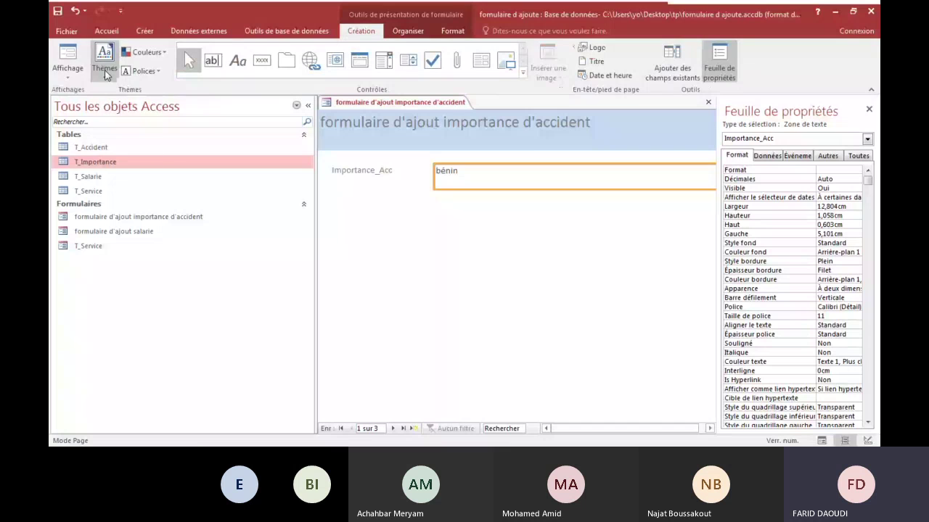
left_click(68, 71)
left_click(89, 155)
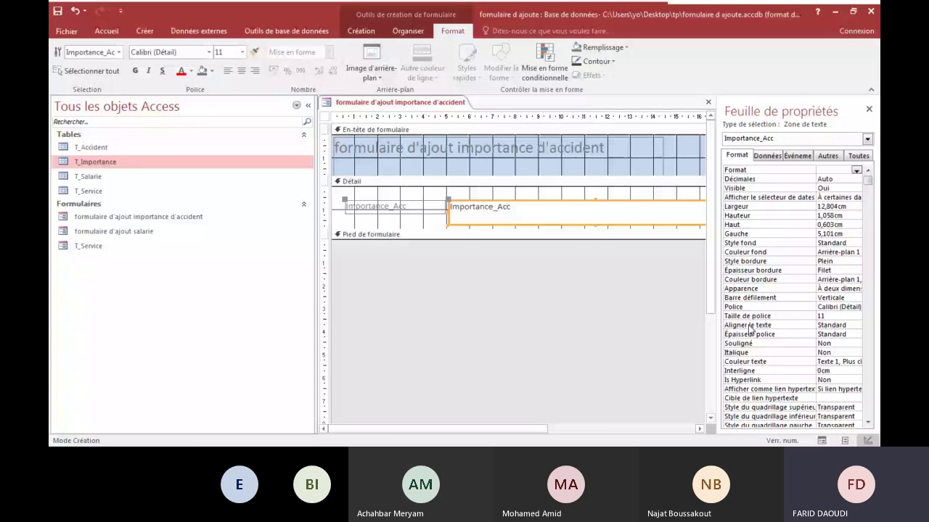
left_click(856, 299)
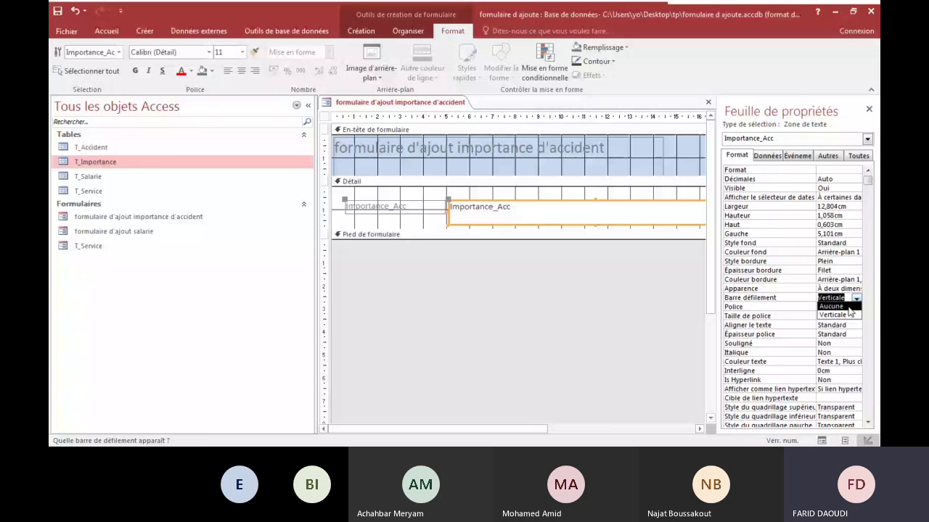
left_click(831, 306)
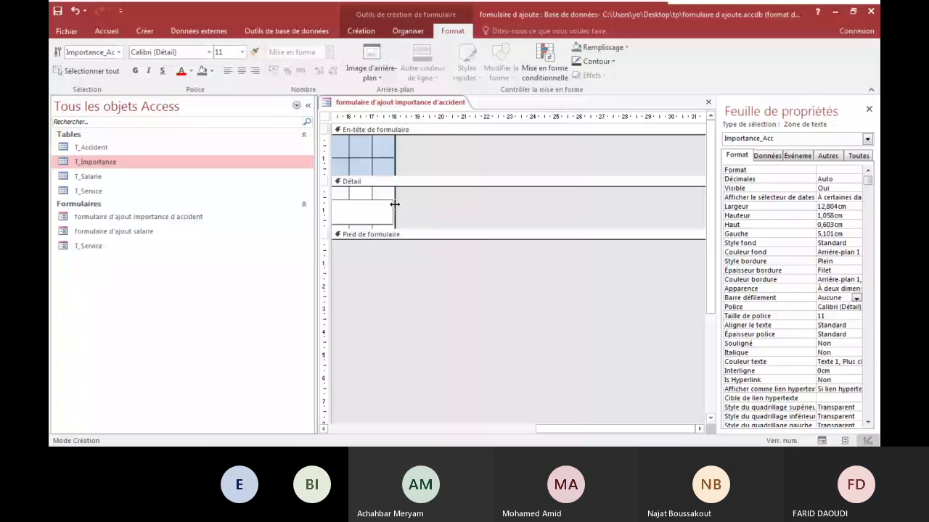
Narrow the Importance_Acc text box to about 4 cm and the header title label to about 11.9 cm, about 1.7 cm from the form's left edge
left_click_drag(394, 204, 354, 215)
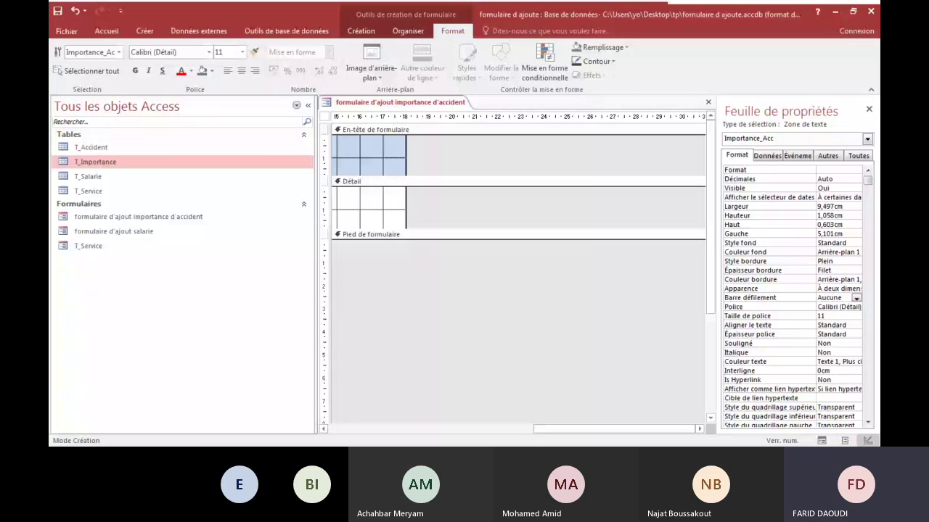
left_click(449, 140)
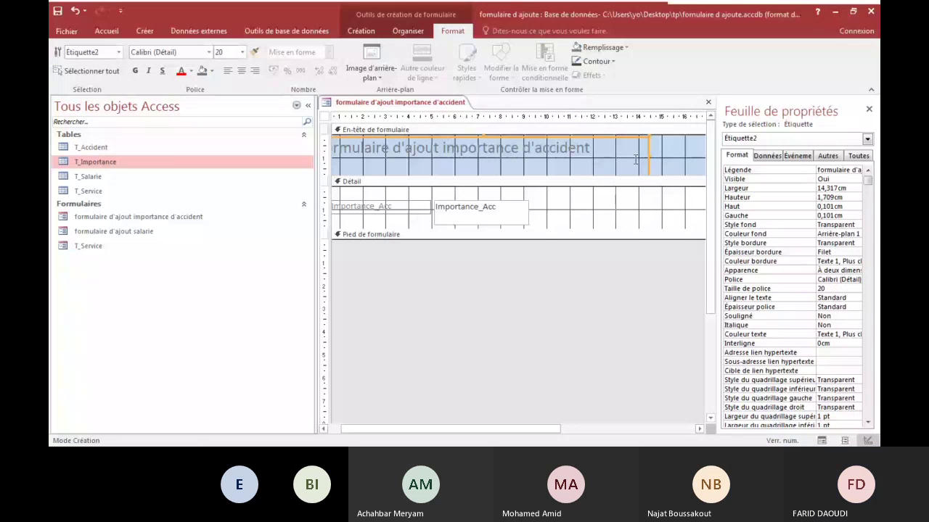
left_click_drag(648, 159, 599, 139)
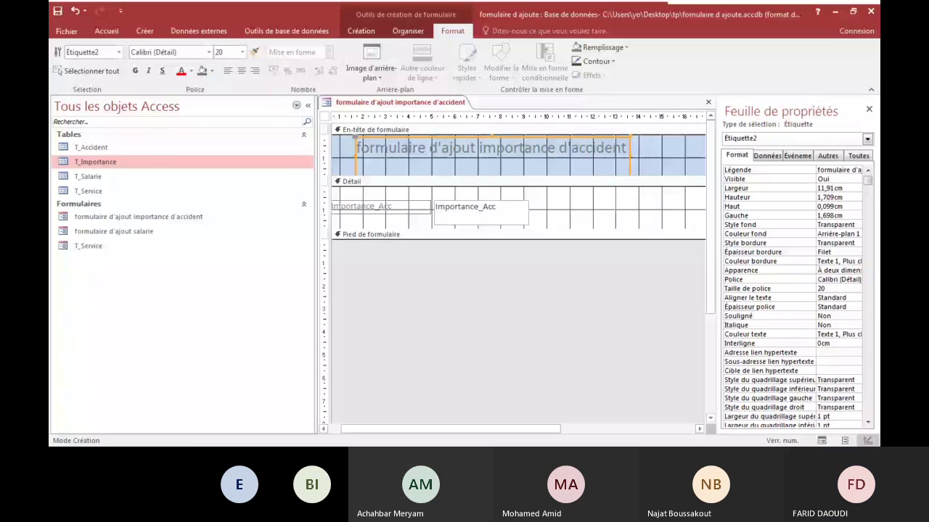
Move the header title label about 2 cm from the form's left edge and 0.2 cm from its top, with a height of about 1 cm
left_click_drag(492, 136, 513, 140)
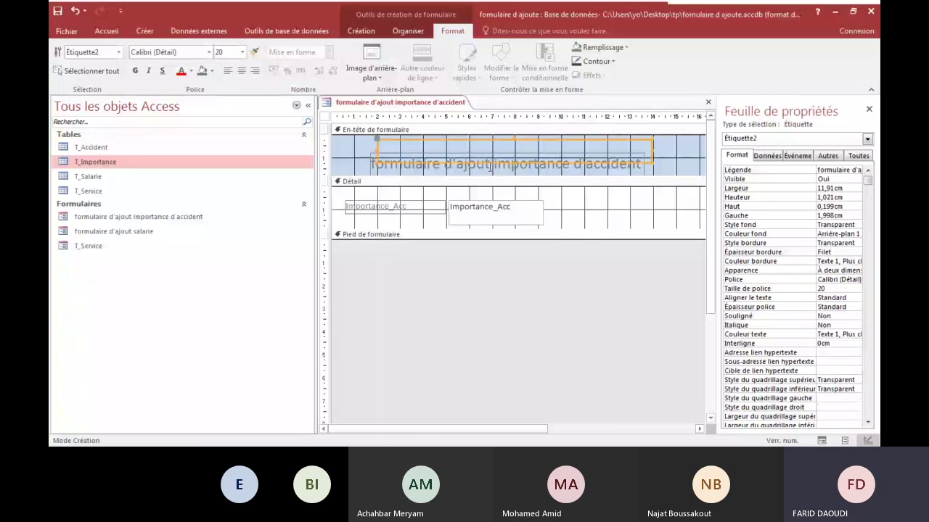
left_click_drag(490, 167, 492, 171)
left_click(428, 207)
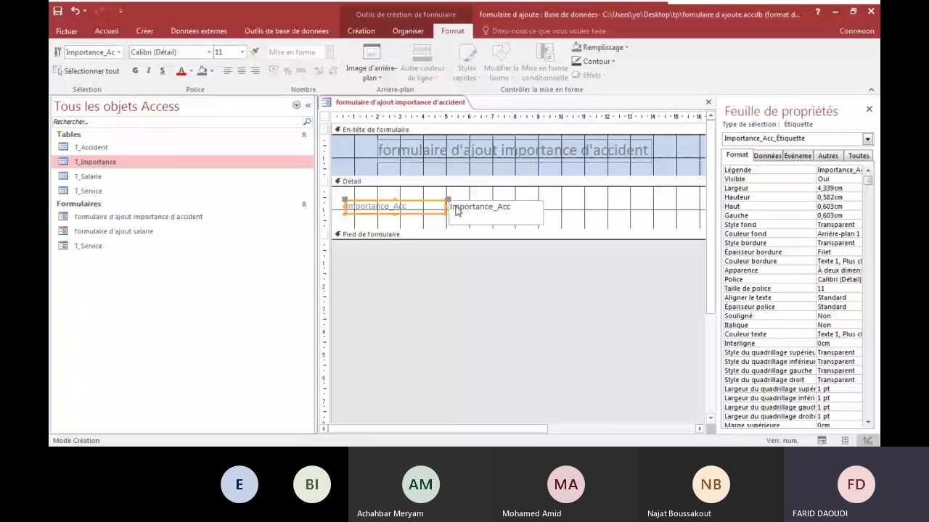
Set the title label's font colour to dark blue (Bleu foncé) and copy its formatting to the Importance_Acc label and text box
left_click(407, 148)
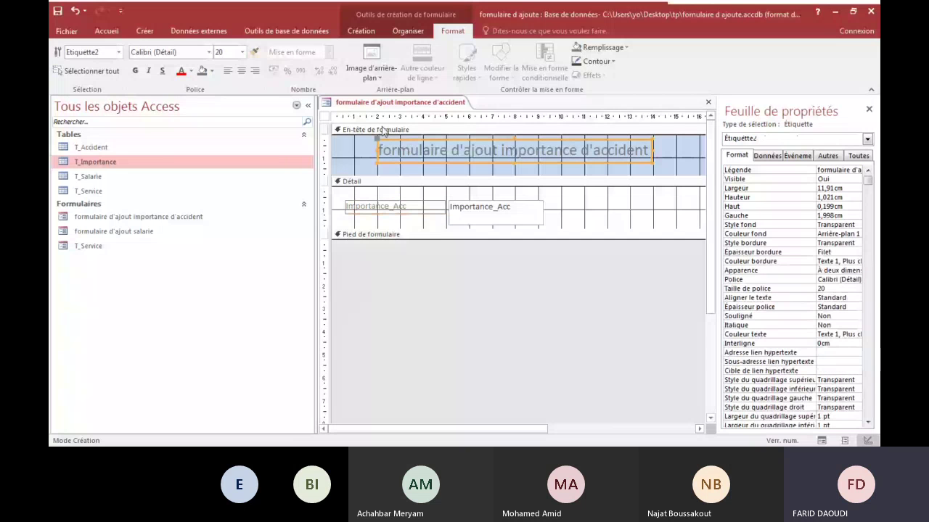
left_click(211, 75)
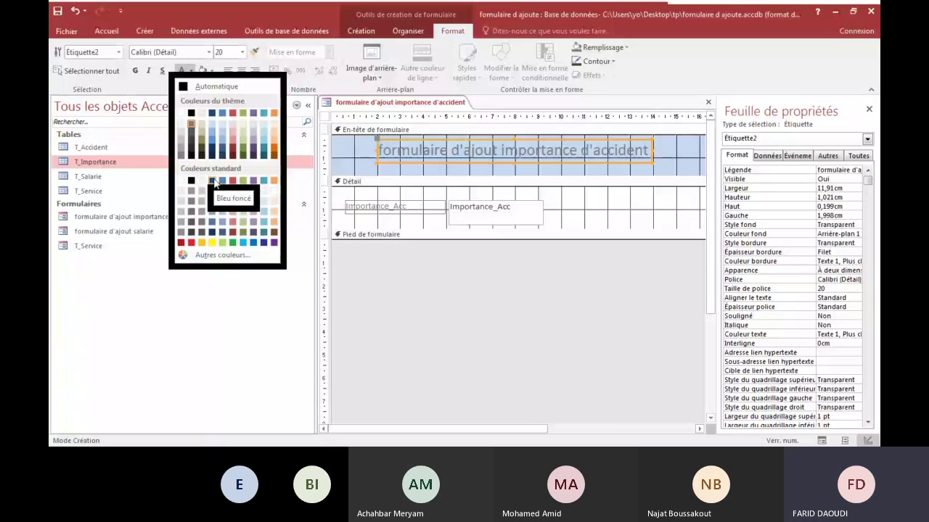
left_click(214, 180)
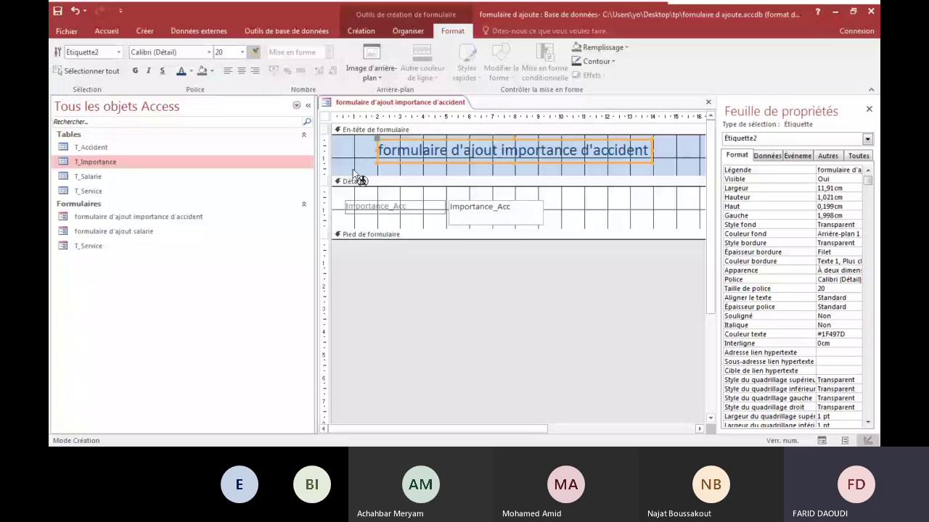
left_click(395, 207)
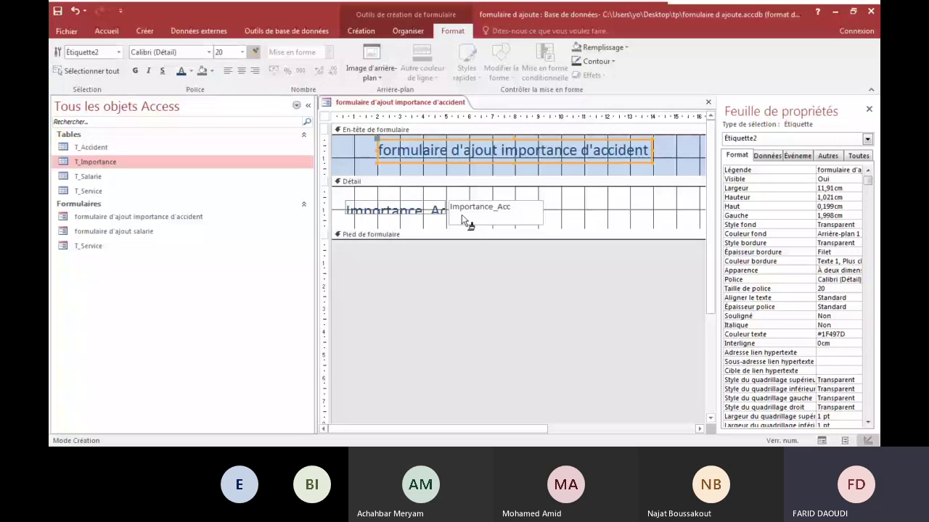
left_click(462, 216)
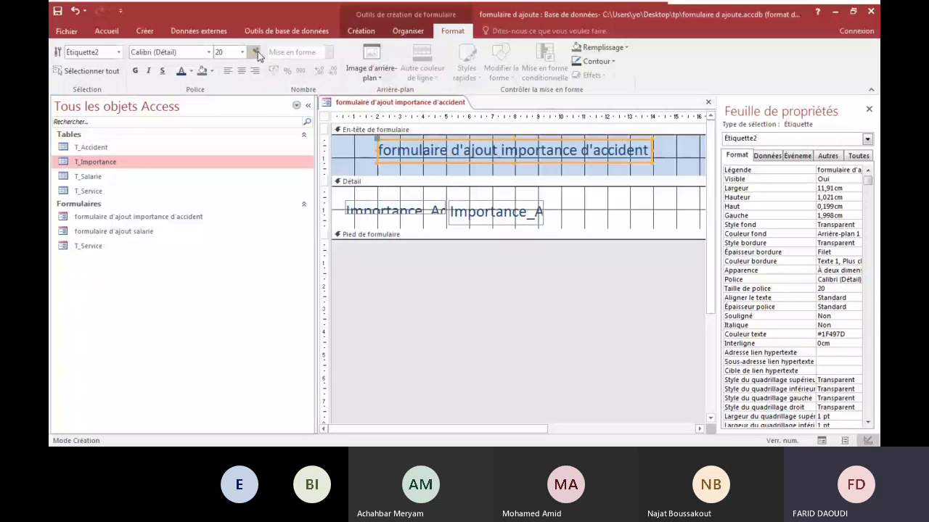
Move the Importance_Acc label and text box so the label sits about 0.9 cm from the left edge, and make the label about 1.2 cm high
left_click(495, 204)
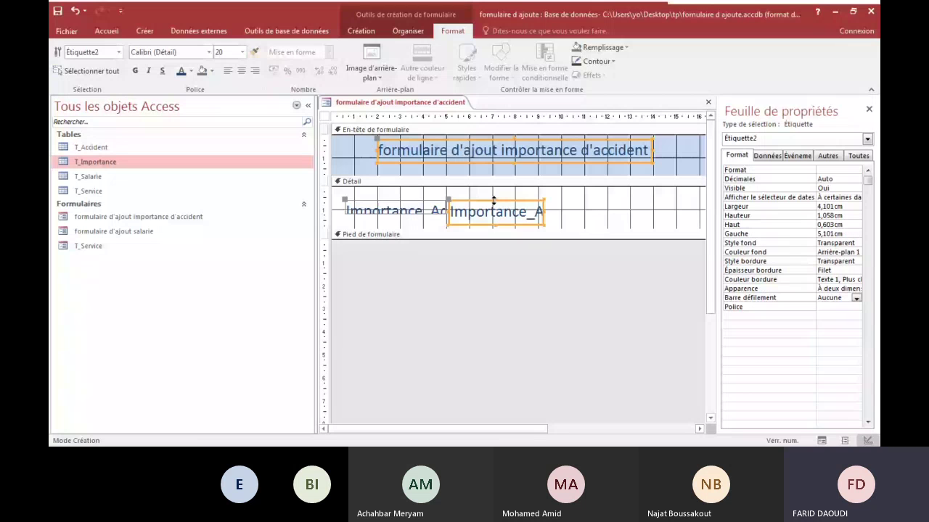
left_click(495, 199)
left_click_drag(497, 195, 529, 191)
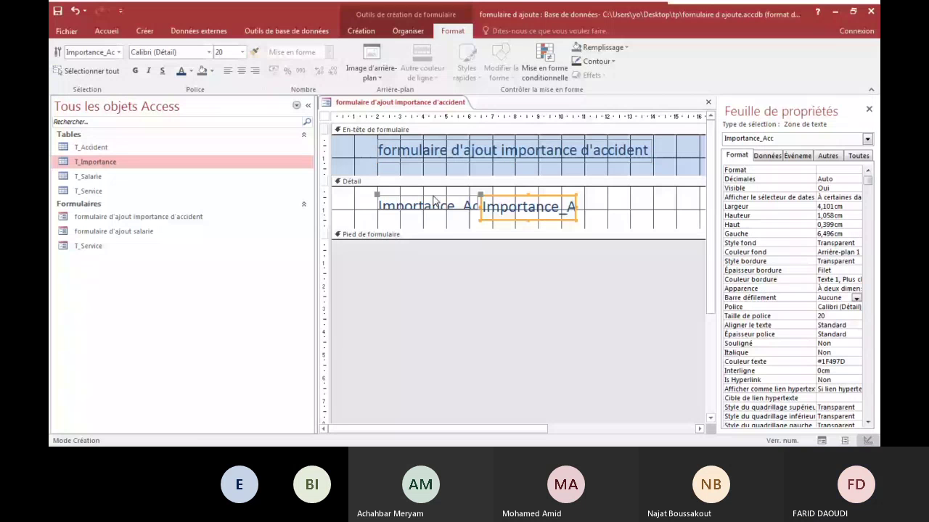
left_click(391, 206)
left_click_drag(391, 206, 365, 211)
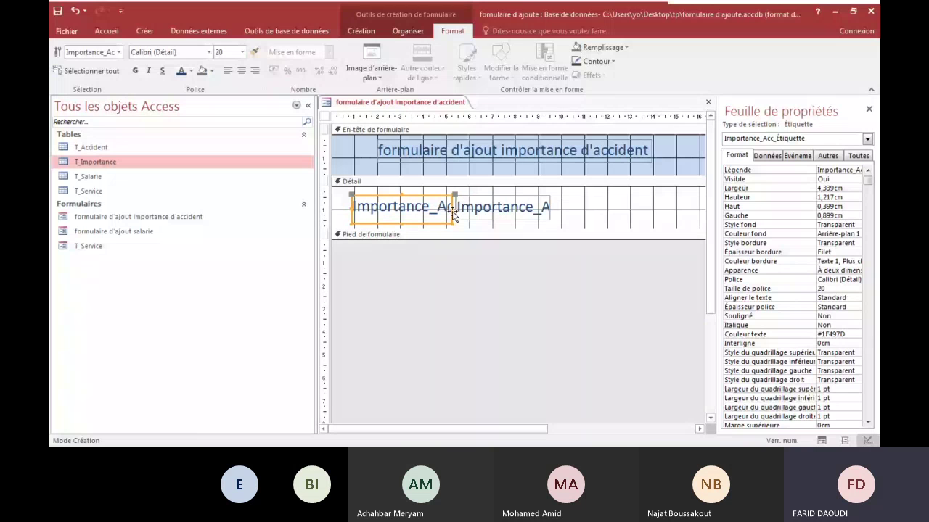
Widen the Importance_Acc label to about 5.4 cm and its text box to about 5.2 cm so the whole names fit
left_click(430, 208)
left_click(498, 201)
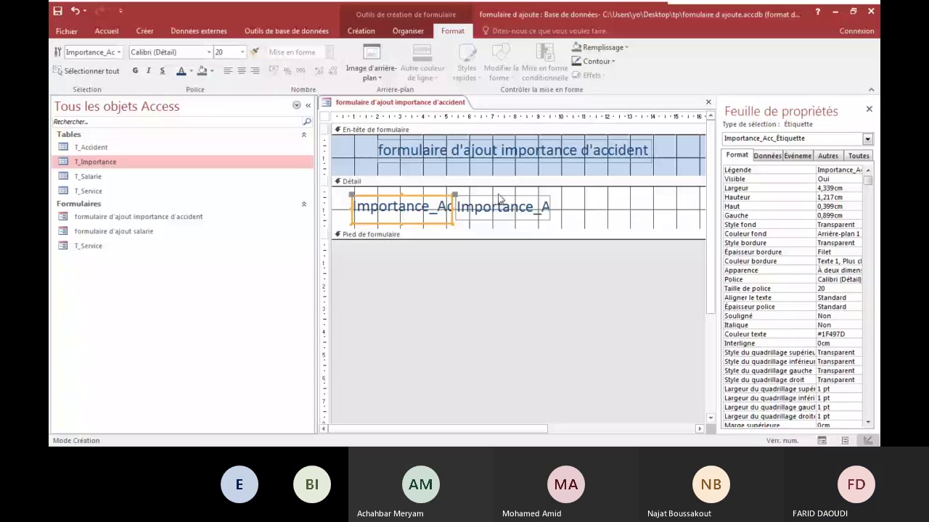
left_click_drag(454, 194, 474, 209)
left_click(447, 209)
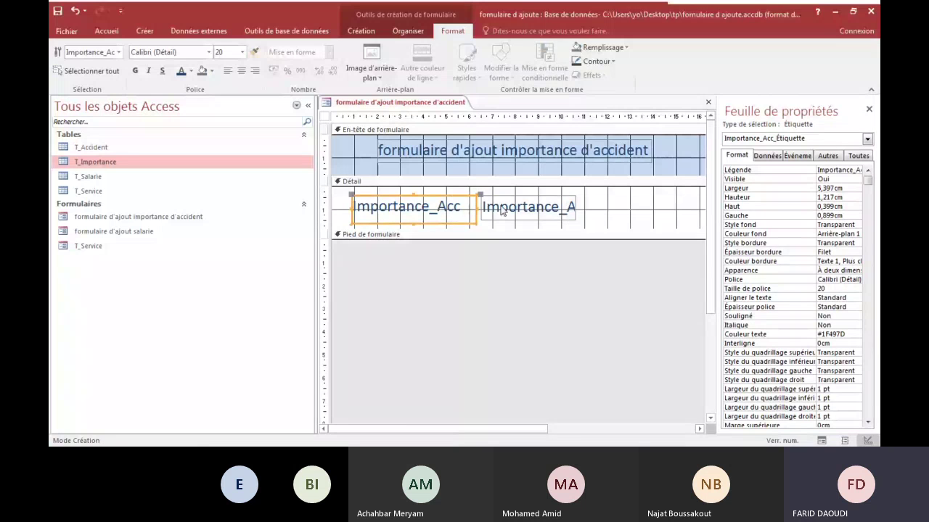
left_click(499, 207)
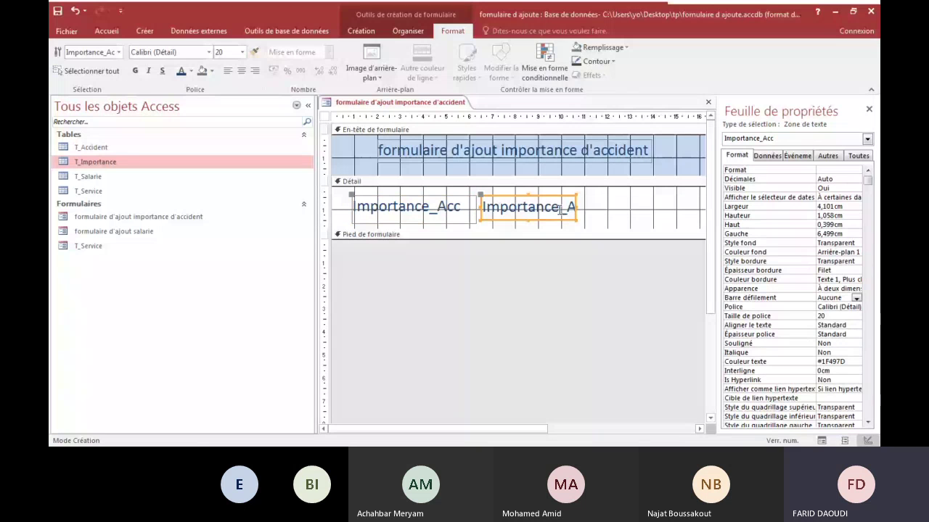
left_click_drag(577, 208, 597, 208)
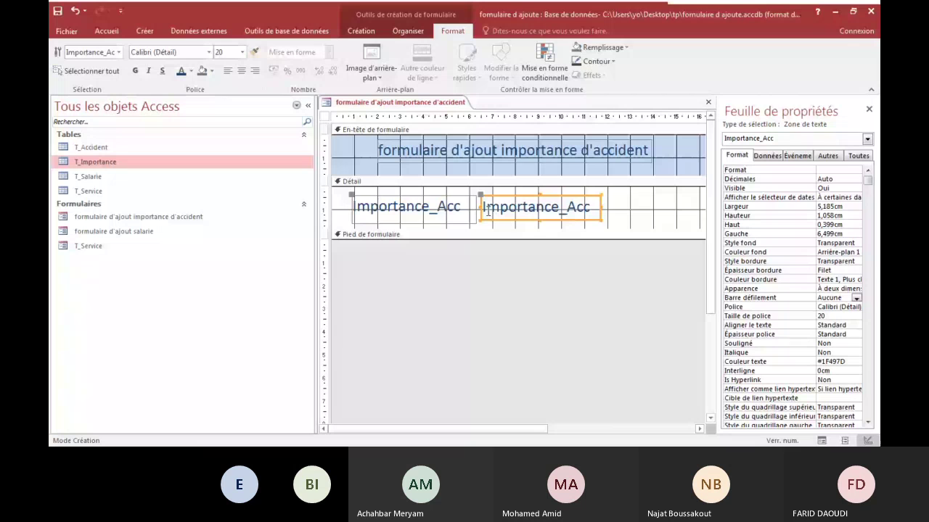
Match the heights of the Importance_Acc label and text box at about 1.1 cm
left_click(415, 221, "shift")
left_click(416, 223)
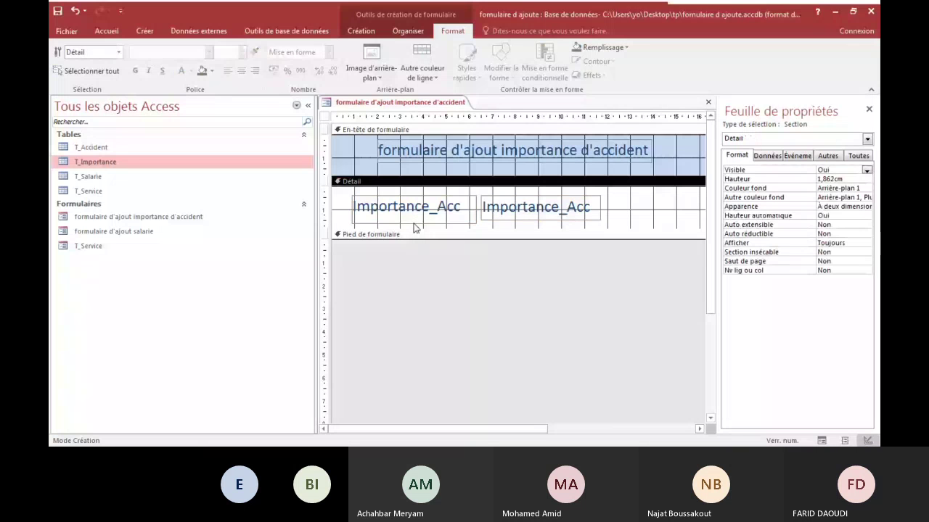
left_click(415, 221)
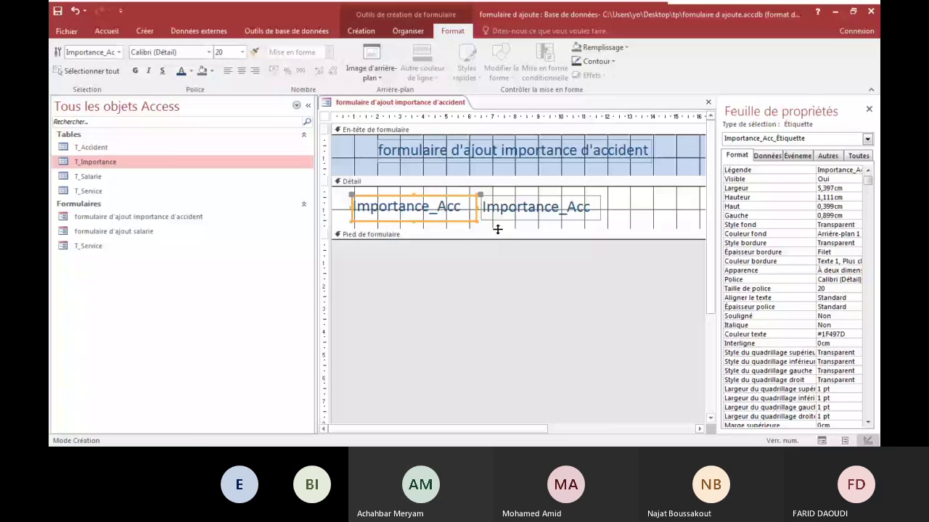
left_click(539, 217)
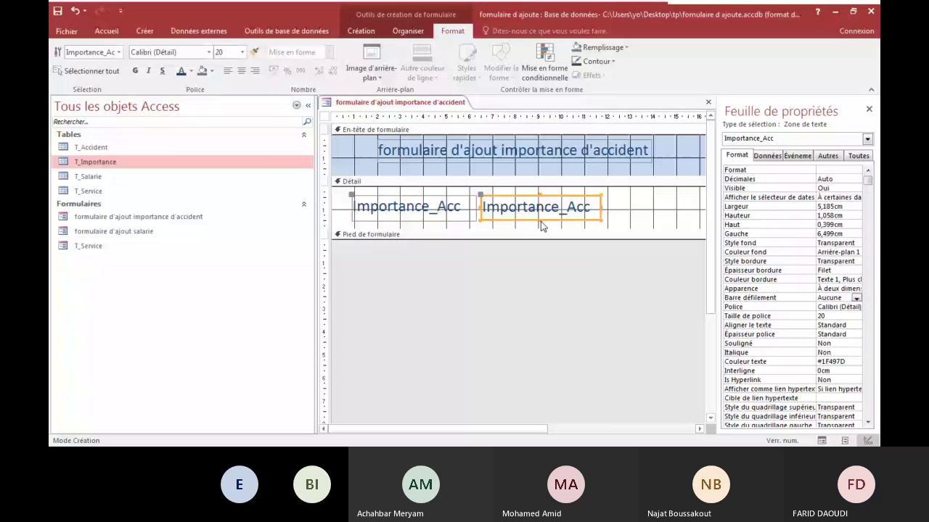
left_click_drag(539, 220, 539, 221)
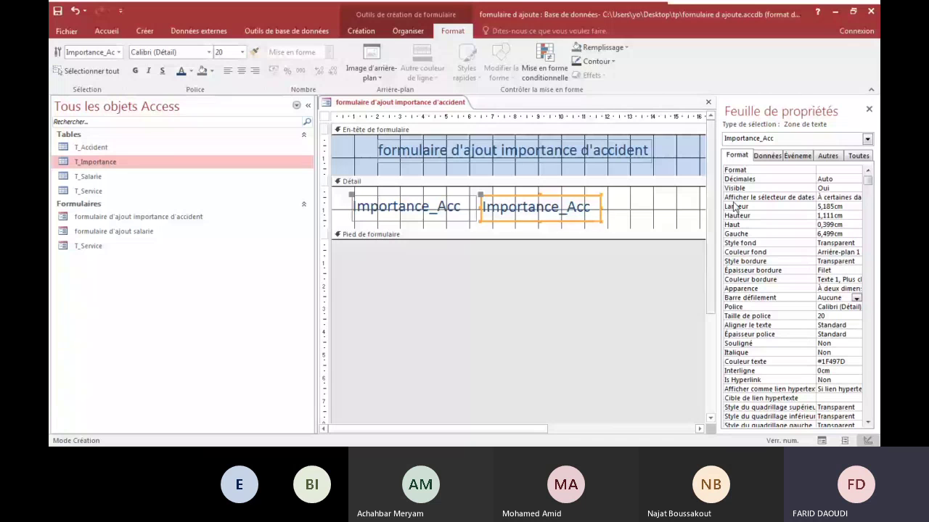
Set the form's Entrée de données data property to Oui
left_click(689, 185)
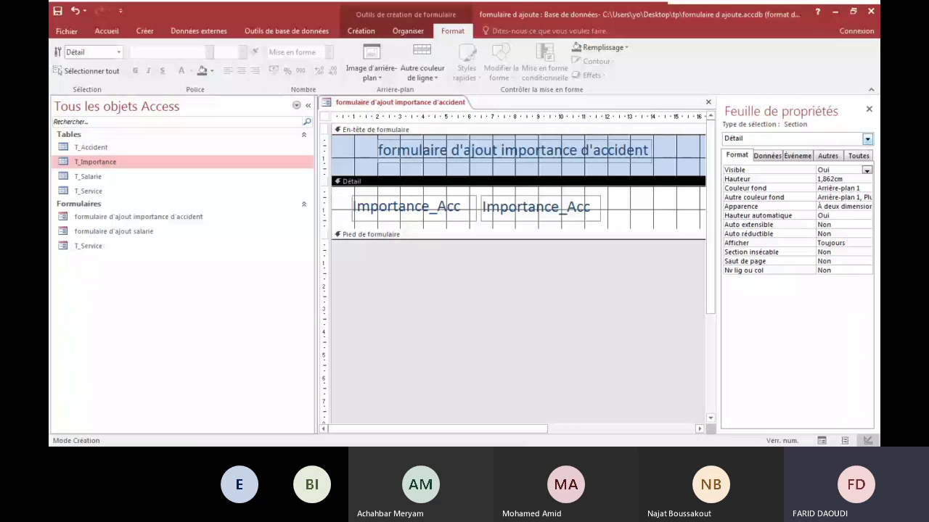
left_click(768, 174)
left_click(768, 156)
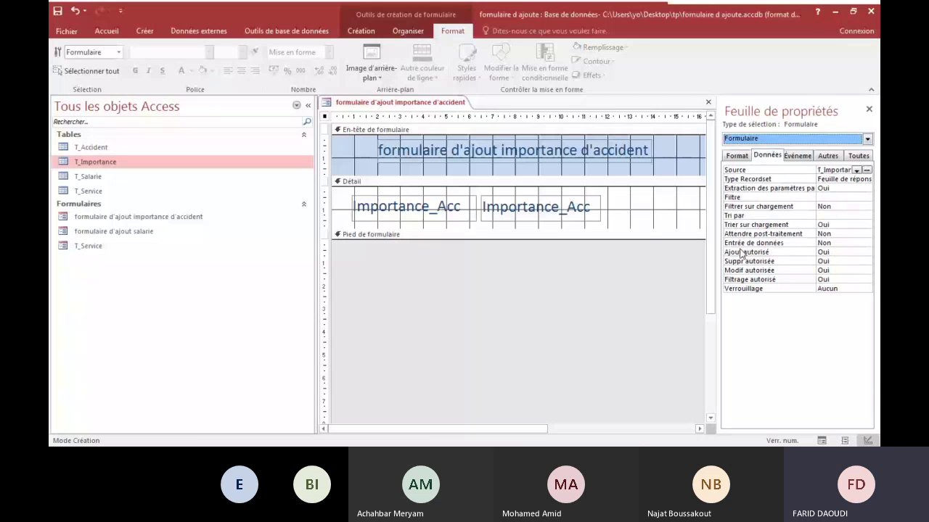
left_click(868, 249)
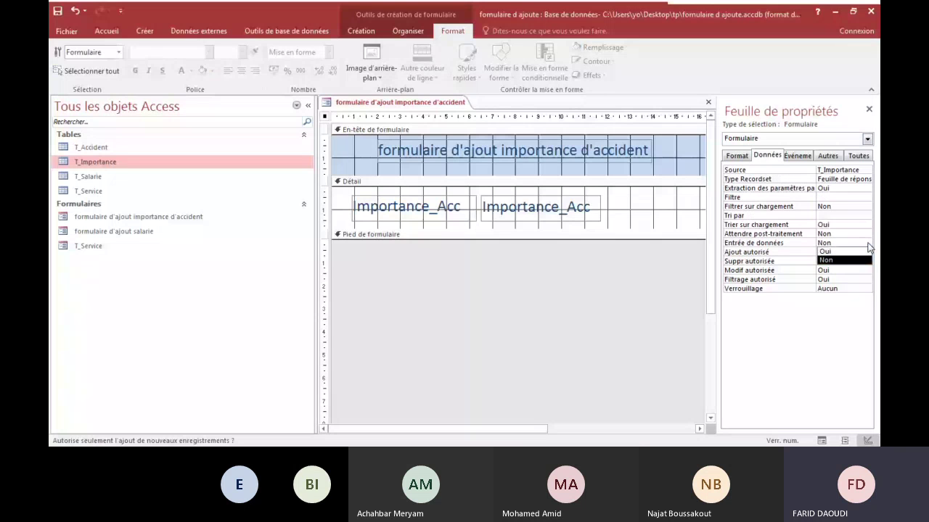
left_click(868, 251)
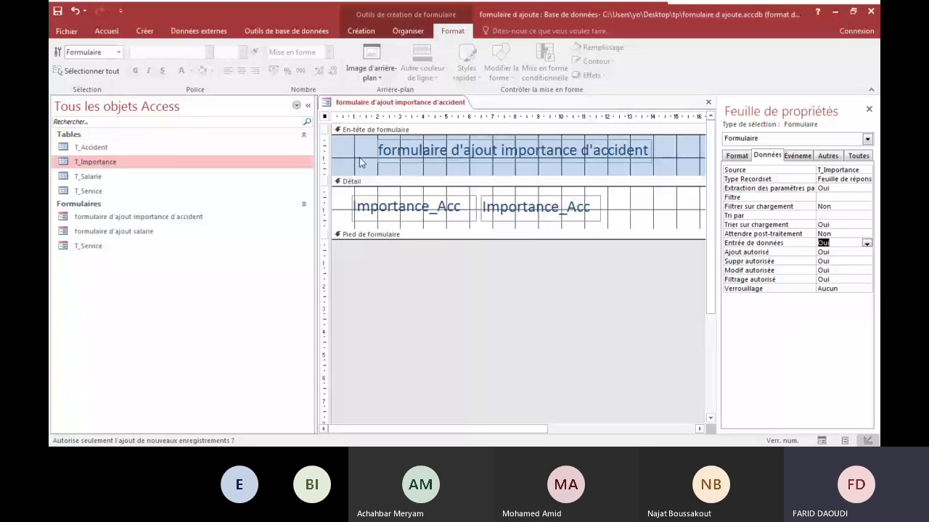
Check the form's layout in form view, and return to design view
left_click(361, 31)
left_click(67, 58)
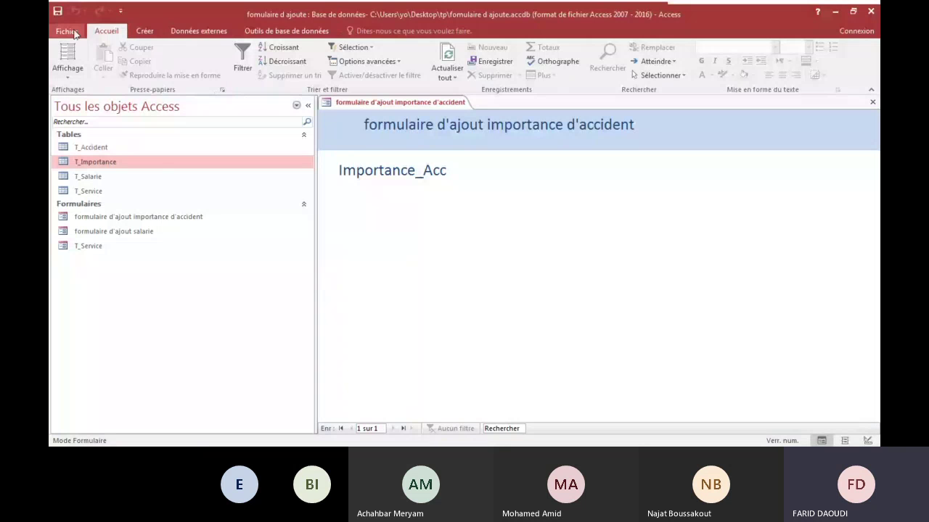
left_click(67, 73)
left_click(94, 149)
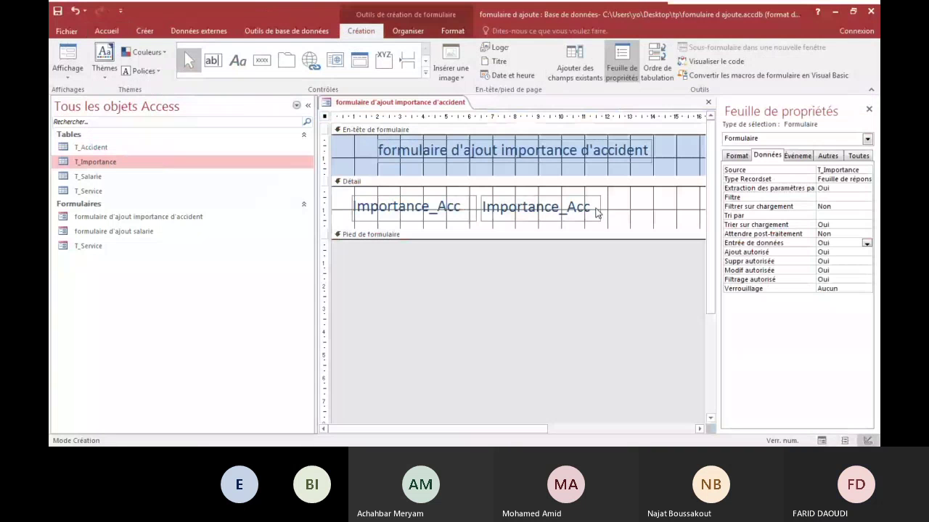
Give the Importance_Acc text box a solid (Plein) border in dark blue #1F497D
left_click(576, 222)
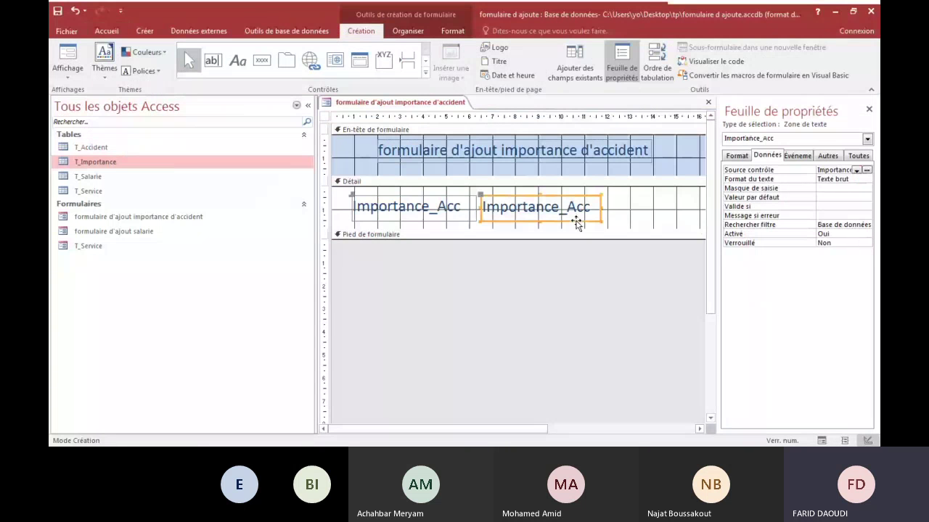
left_click(736, 157)
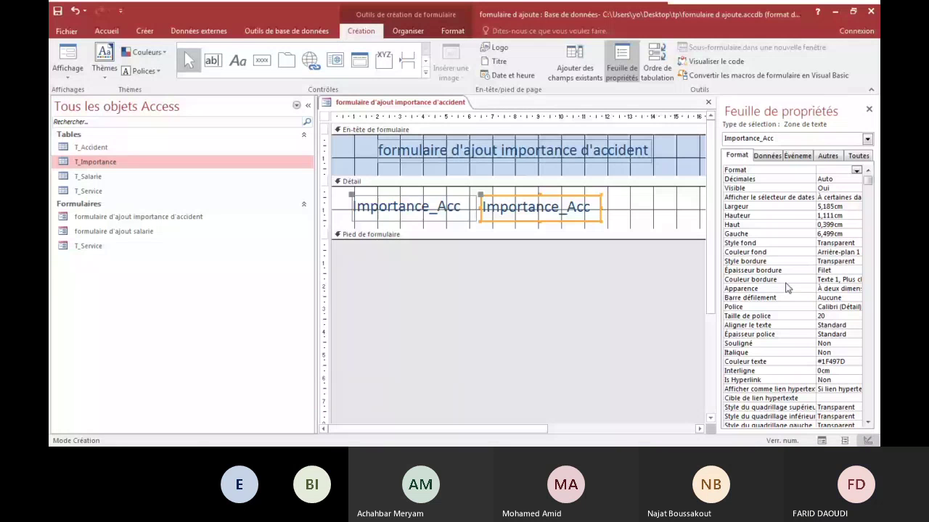
left_click(844, 281)
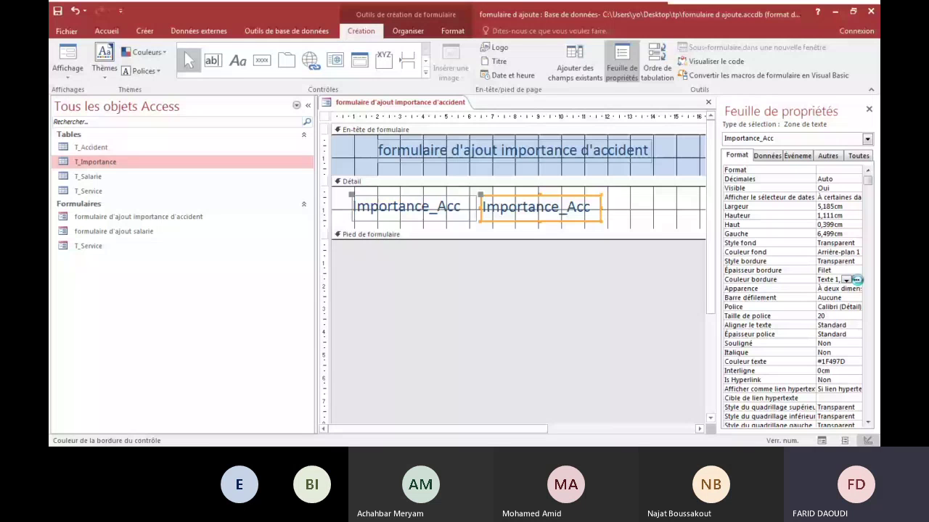
left_click(857, 279)
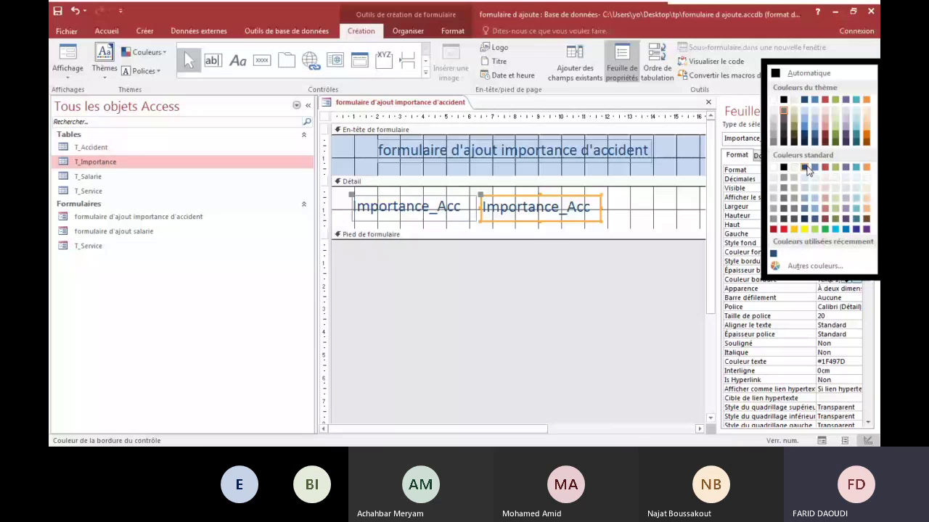
left_click(806, 168)
Preview the Importance_Acc text box's border in form view and switch back to design view
left_click(67, 55)
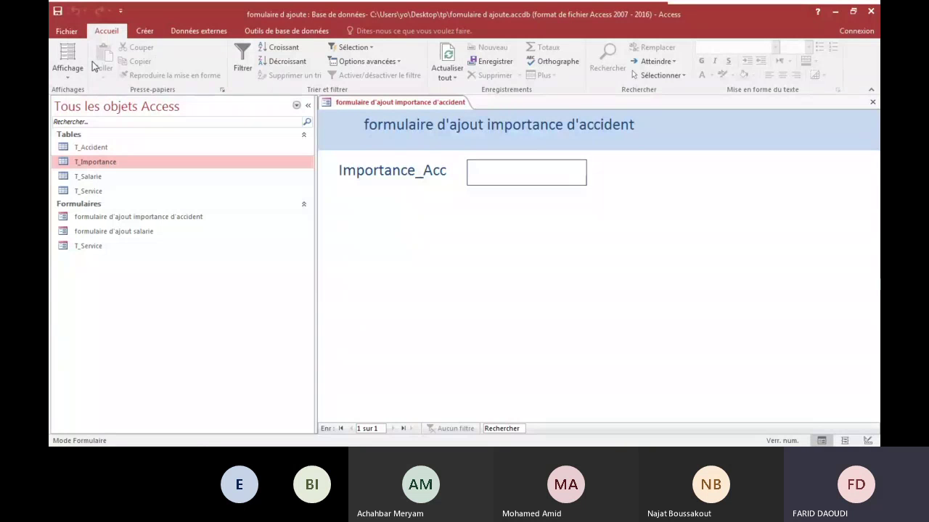
left_click(68, 74)
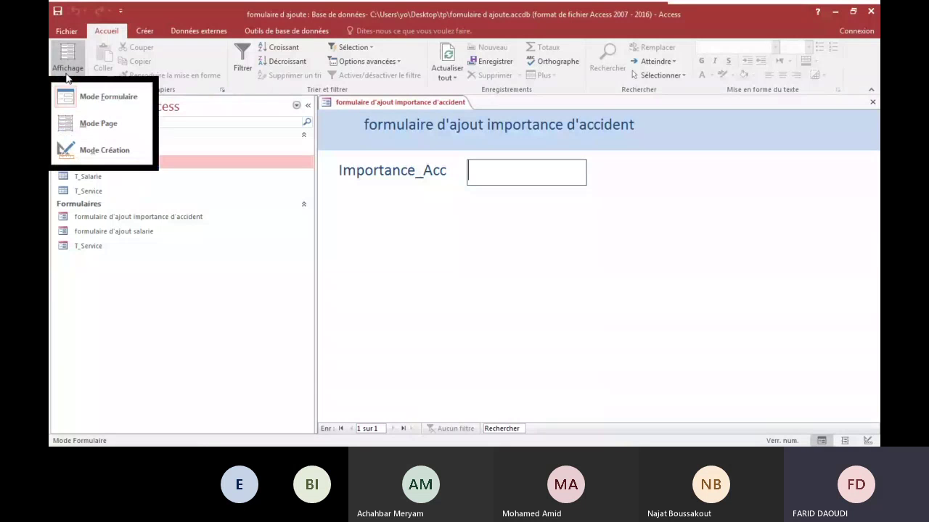
left_click(109, 153)
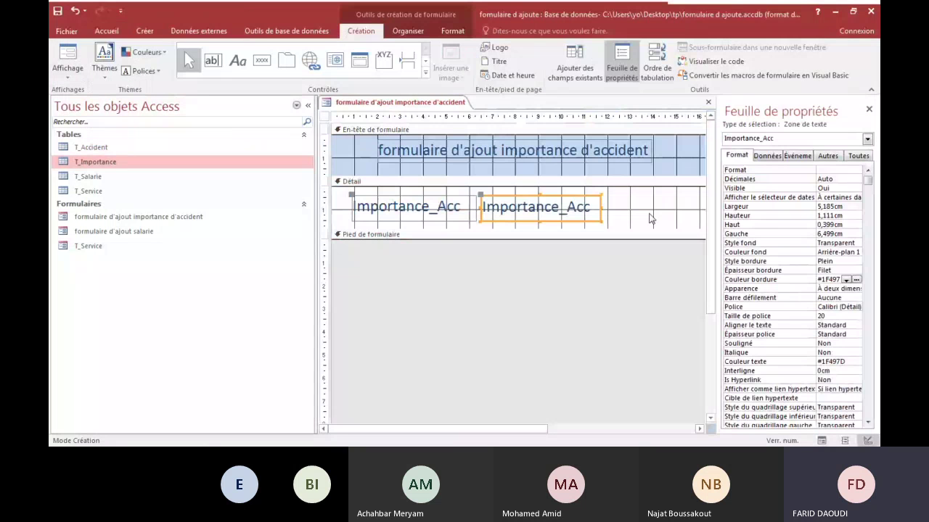
Extend the Détail section downward and draw a command button about 5.2 cm by 0.6 cm below the Importance_Acc text box
left_click_drag(547, 230, 547, 261)
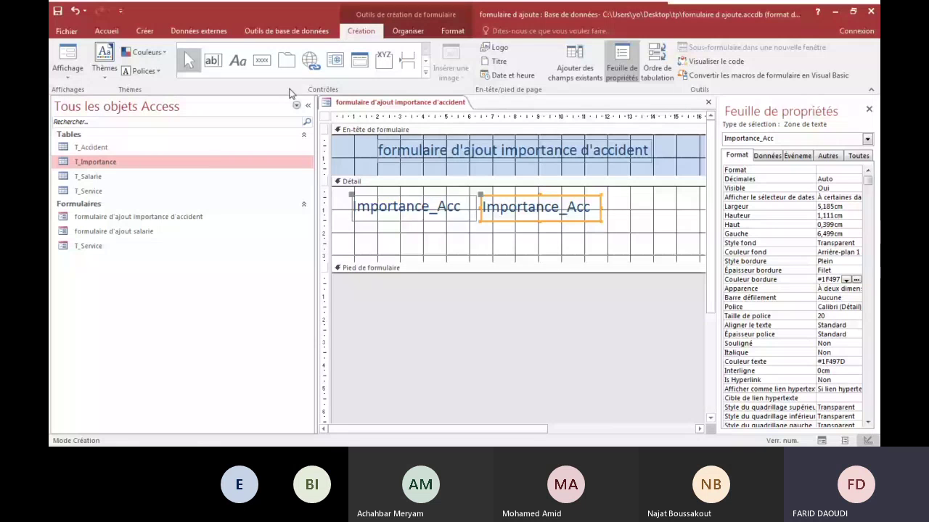
left_click(263, 62)
left_click_drag(483, 235, 603, 249)
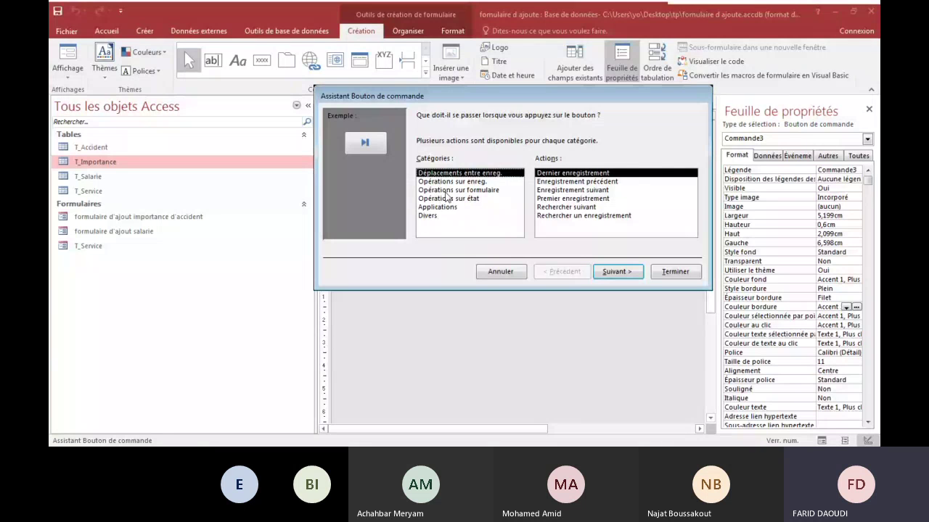
Assign the form operation Fermer un formulaire to the new command button in the wizard
left_click(464, 191)
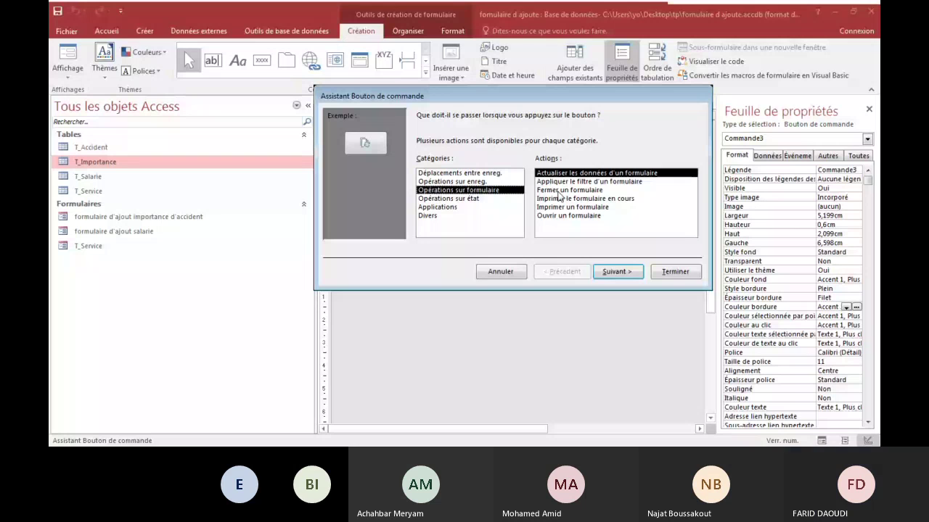
left_click(559, 191)
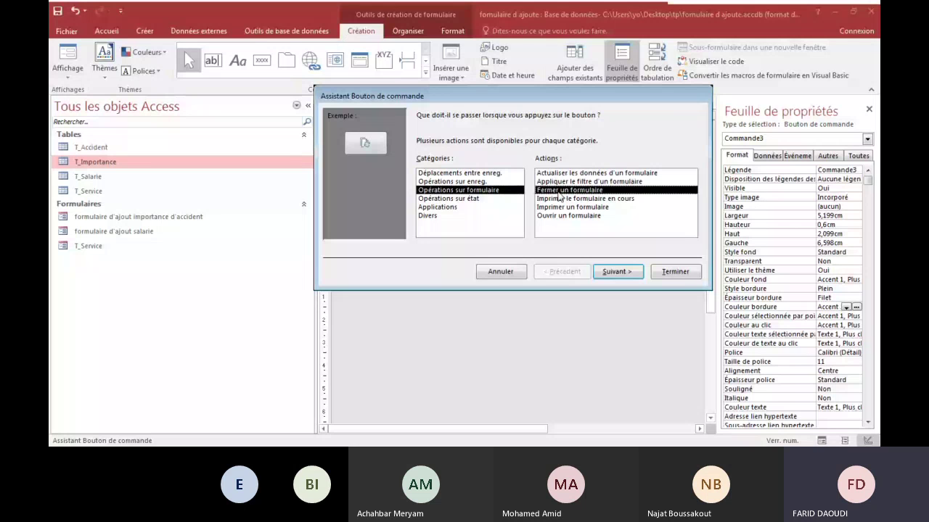
left_click(617, 272)
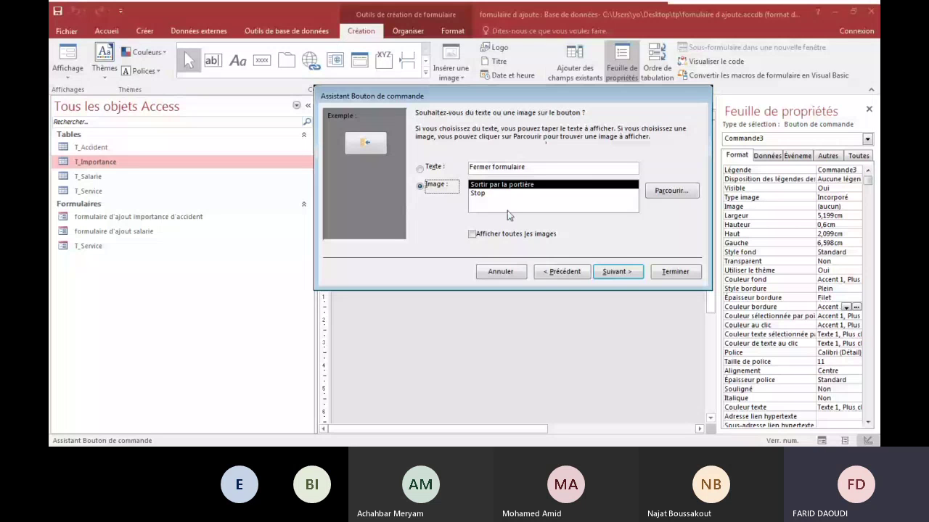
Show text instead of an image on the command button, with the caption "valider et fermer"
left_click(486, 193)
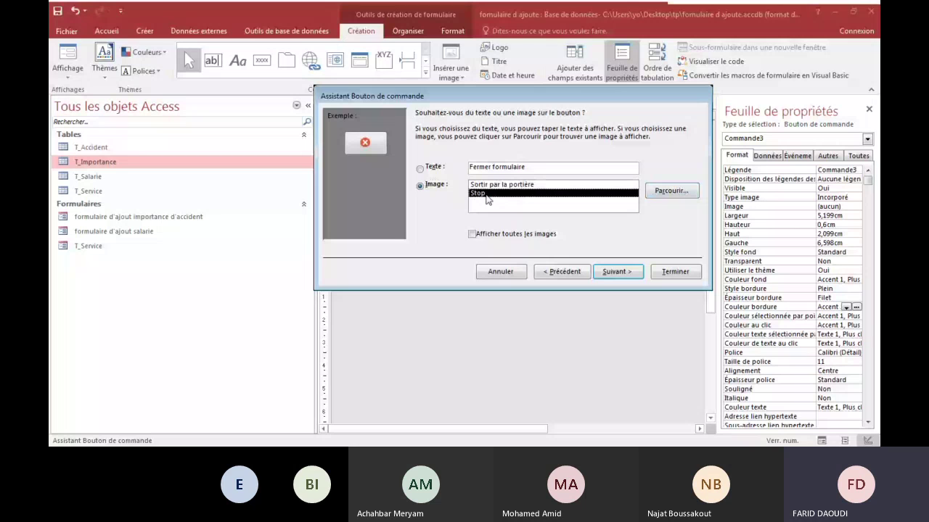
left_click(535, 168)
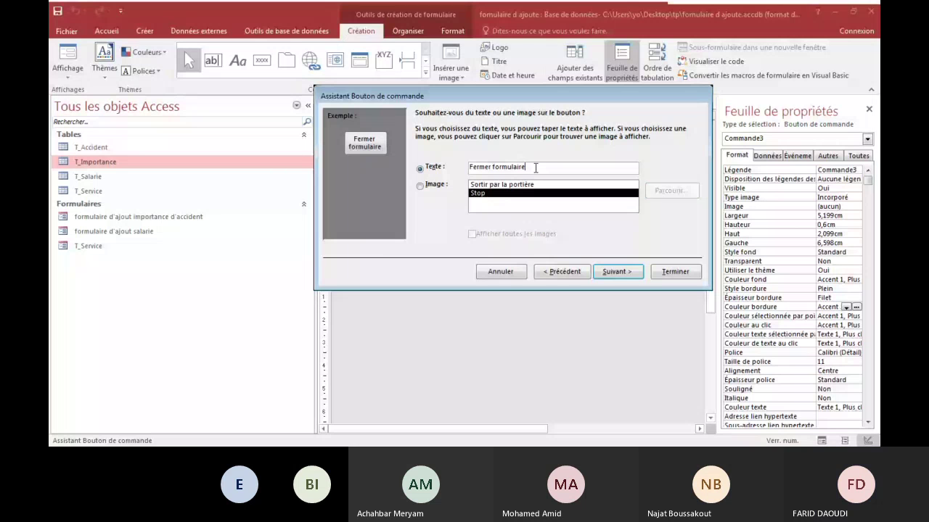
key("BackSpace")
key("BackSpace")
key("BackSpace")
key("BackSpace")
key("BackSpace")
key("BackSpace")
key("BackSpace")
key("BackSpace")
key("BackSpace")
key("BackSpace")
key("BackSpace")
key("BackSpace")
key("BackSpace")
key("BackSpace")
key("BackSpace")
key("BackSpace")
key("BackSpace")
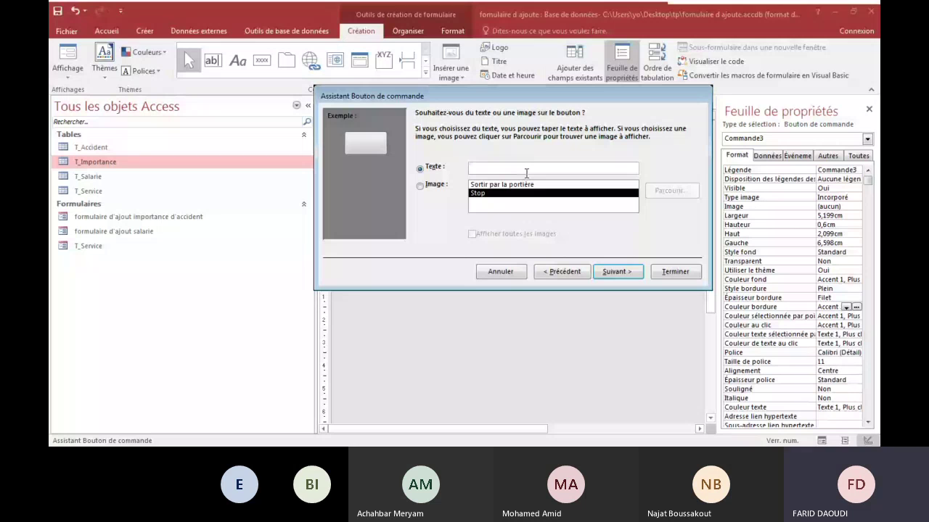
type("valide")
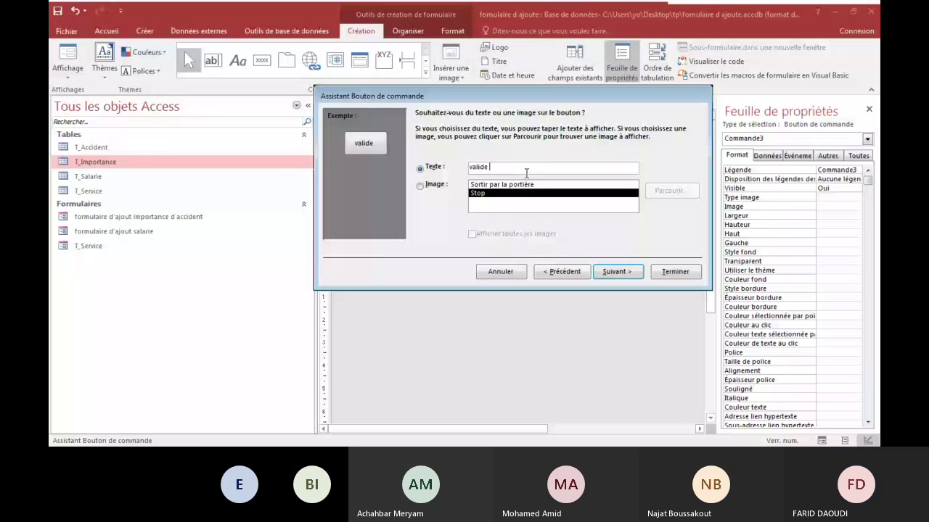
type(" et fermer")
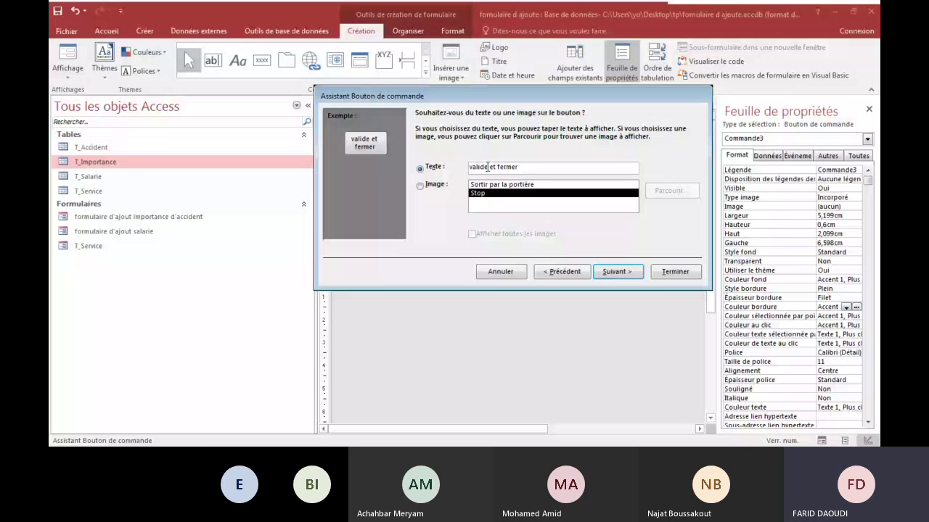
left_click(487, 166)
type("r")
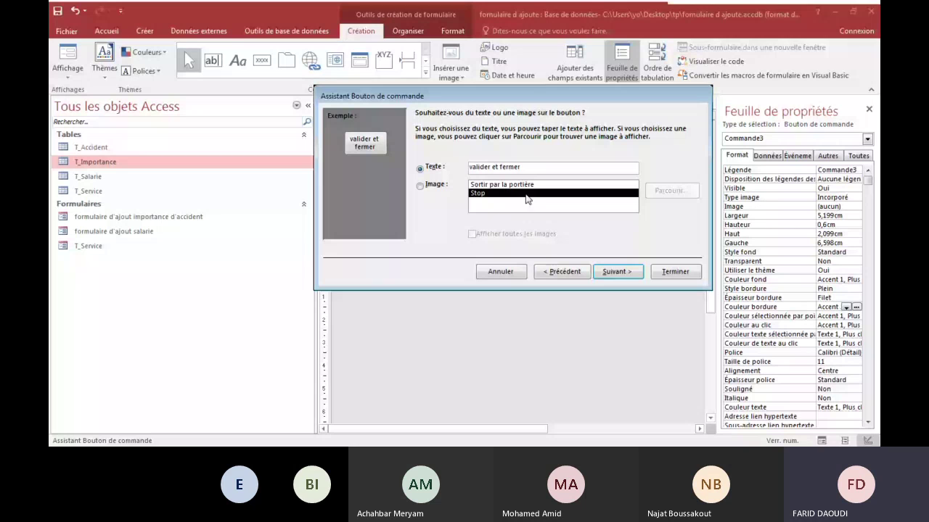
left_click(618, 273)
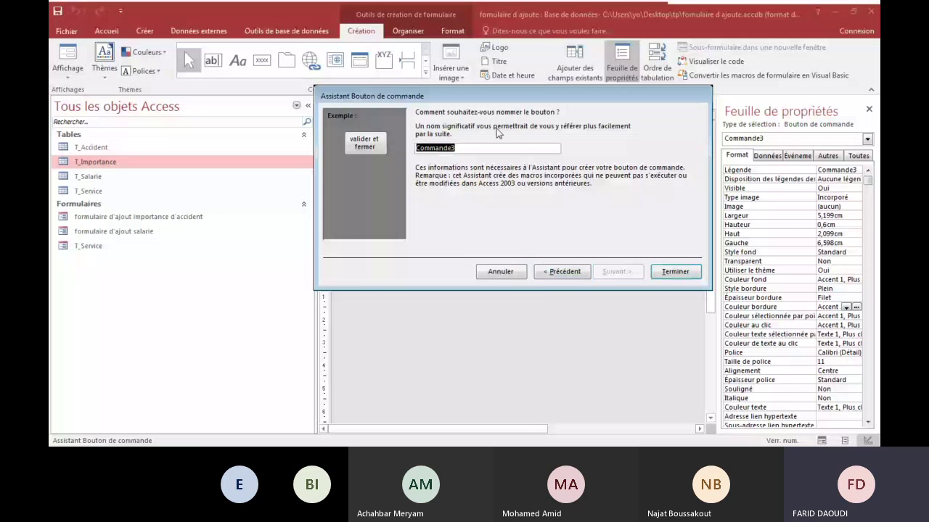
Name the command button "Commande validation" and finish the wizard
left_click(495, 148)
key("BackSpace")
type("v")
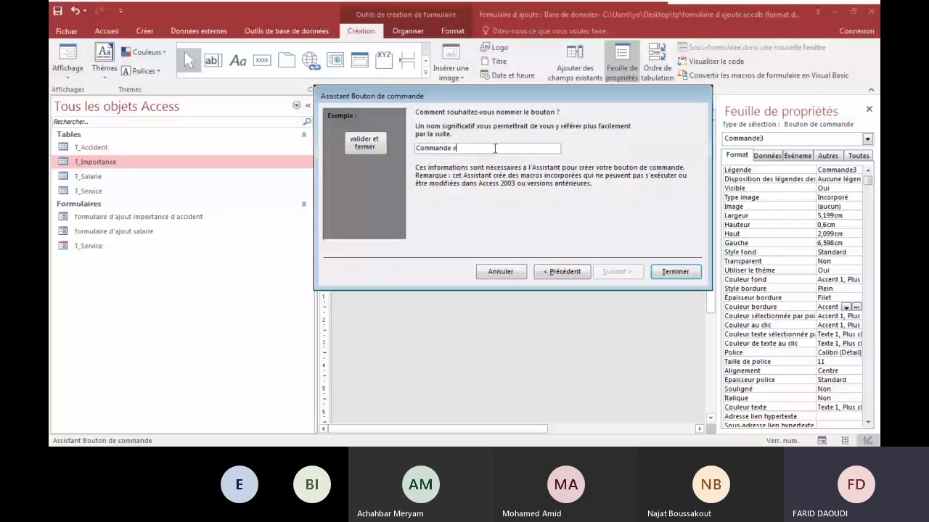
type("alidatio")
type("n")
key("Return")
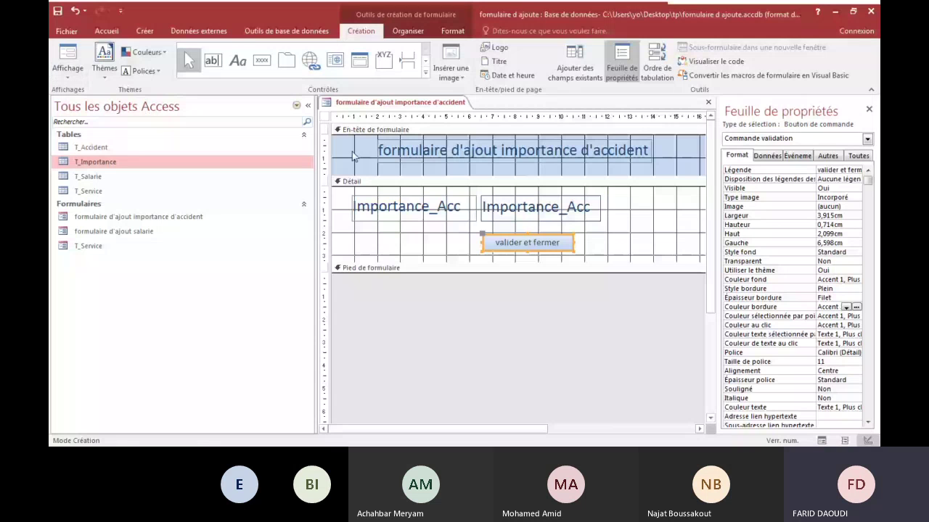
Copy the Importance_Acc label's formatting to the valider et fermer button and increase the button's height to about 0.9 cm
left_click(409, 205)
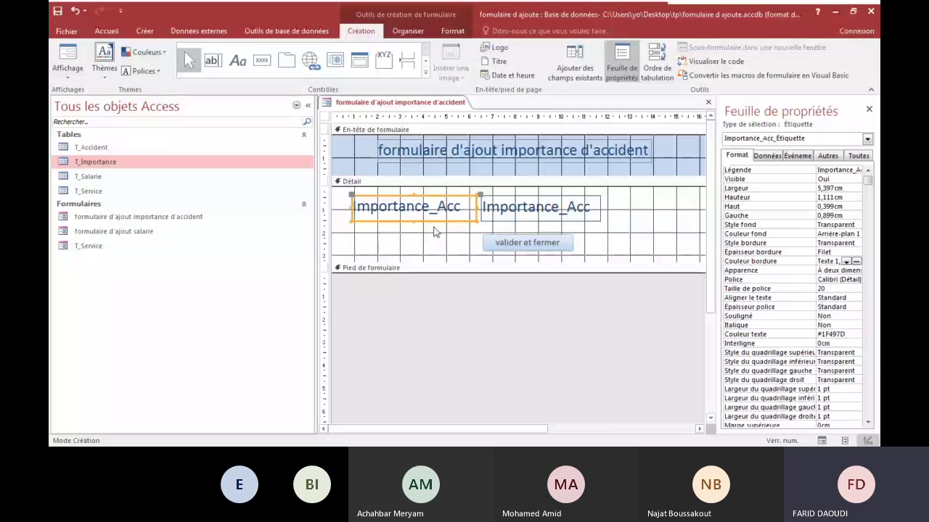
left_click(508, 243)
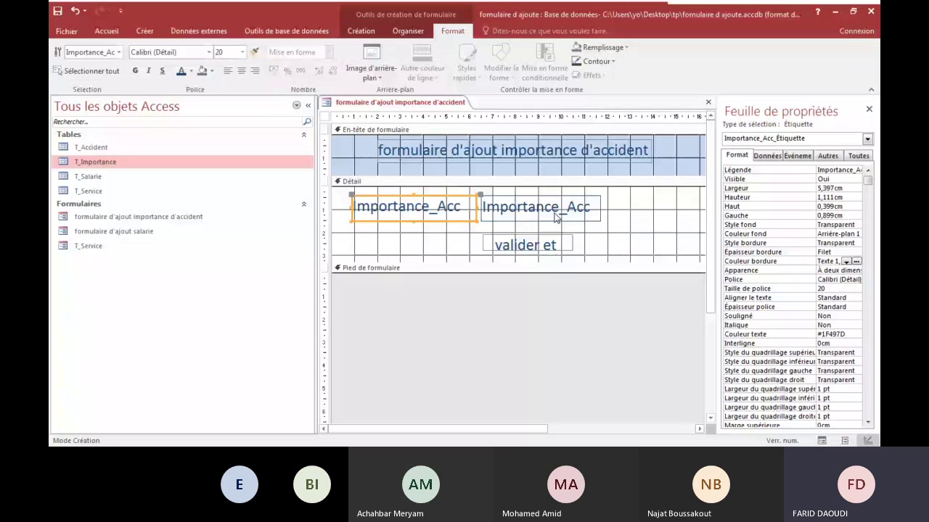
left_click(551, 248)
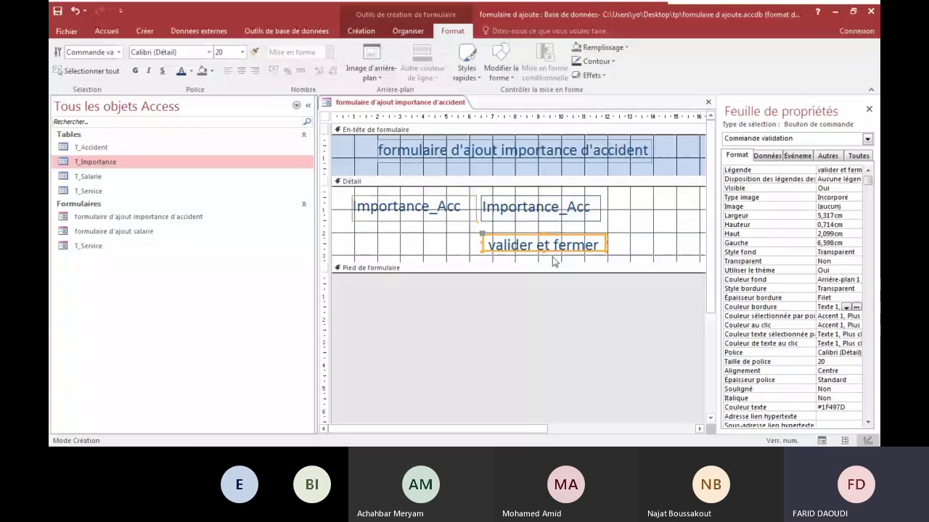
left_click_drag(544, 252, 545, 258)
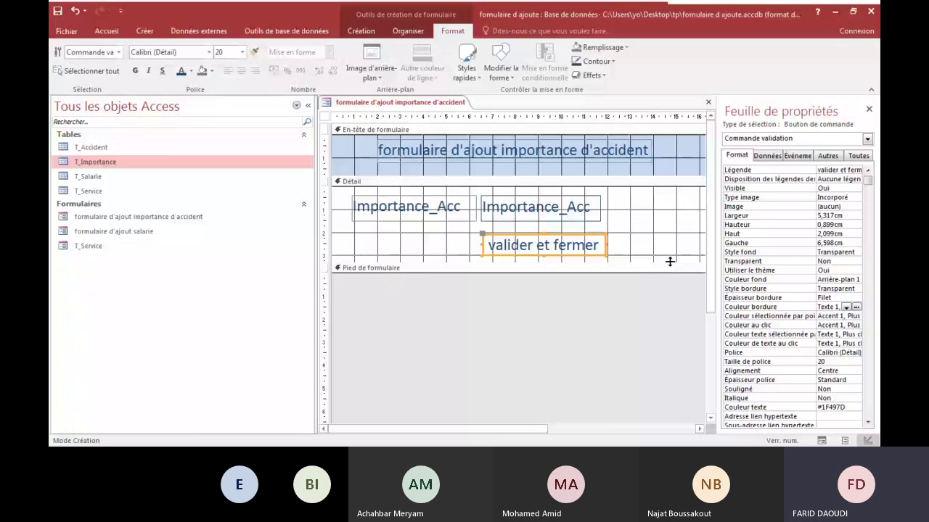
Preview the reformatted valider et fermer button in form view, and return to design view
left_click(361, 30)
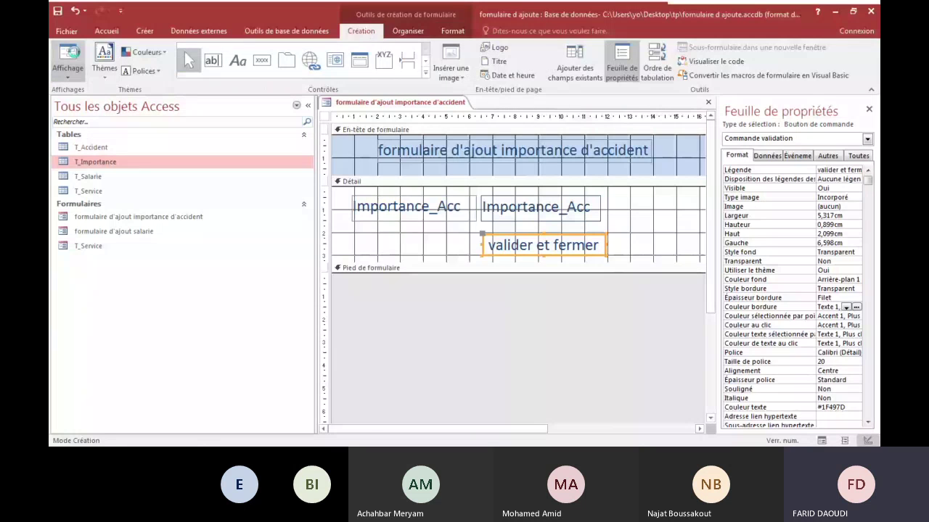
left_click(69, 59)
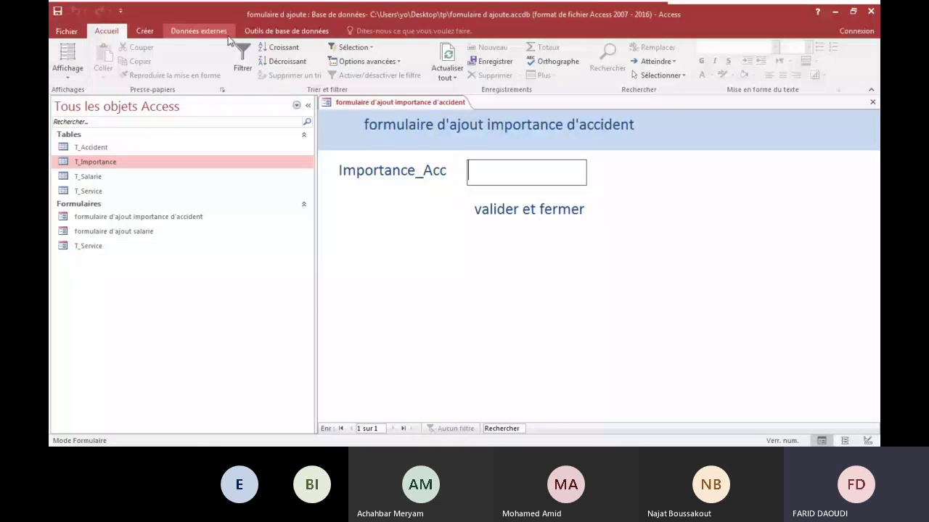
left_click(68, 71)
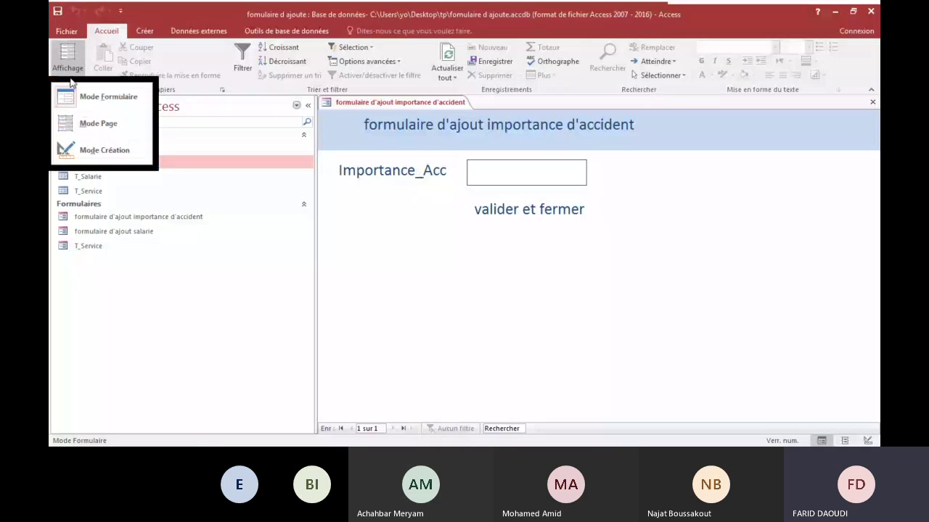
left_click(91, 151)
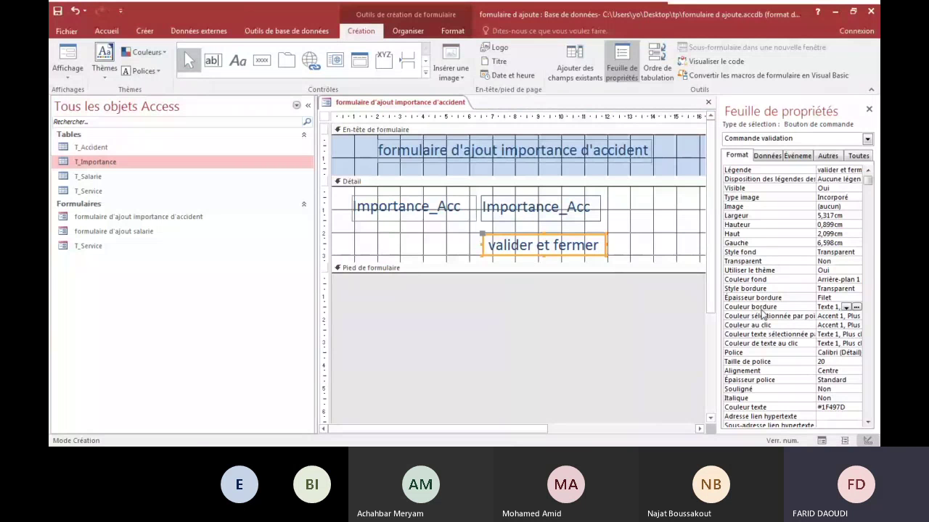
Set the valider et fermer button's border colour to dark blue and preview the form in form view
left_click(846, 307)
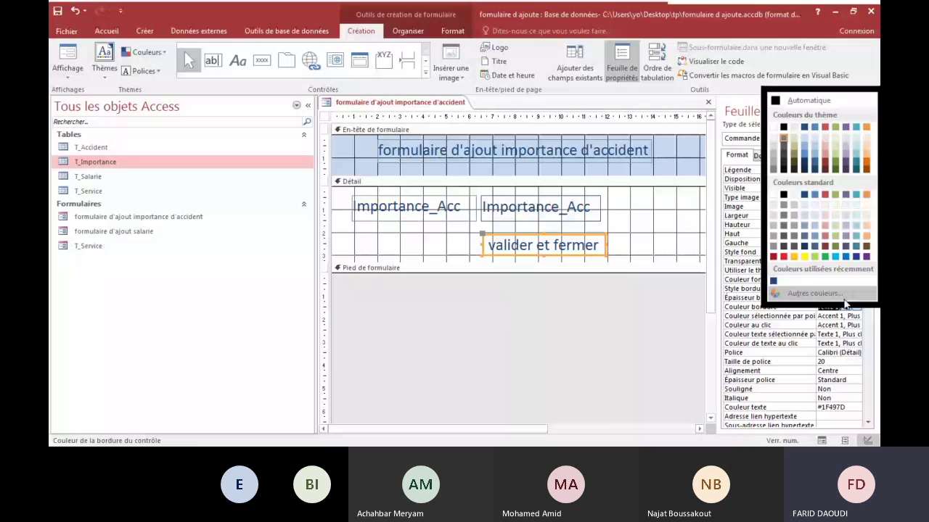
left_click(806, 196)
left_click(67, 54)
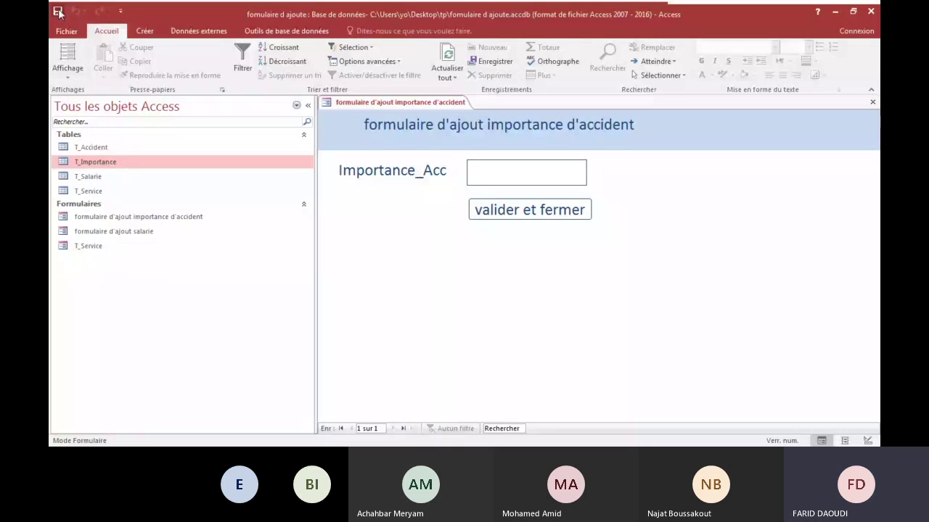
Save and close the importance form, and open the T_Importance table
right_click(375, 102)
left_click(408, 122)
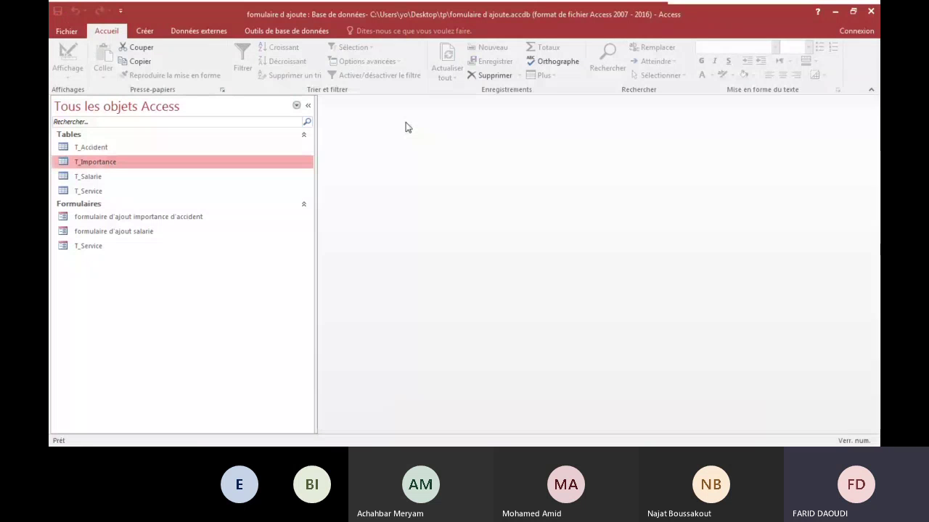
double_click(89, 164)
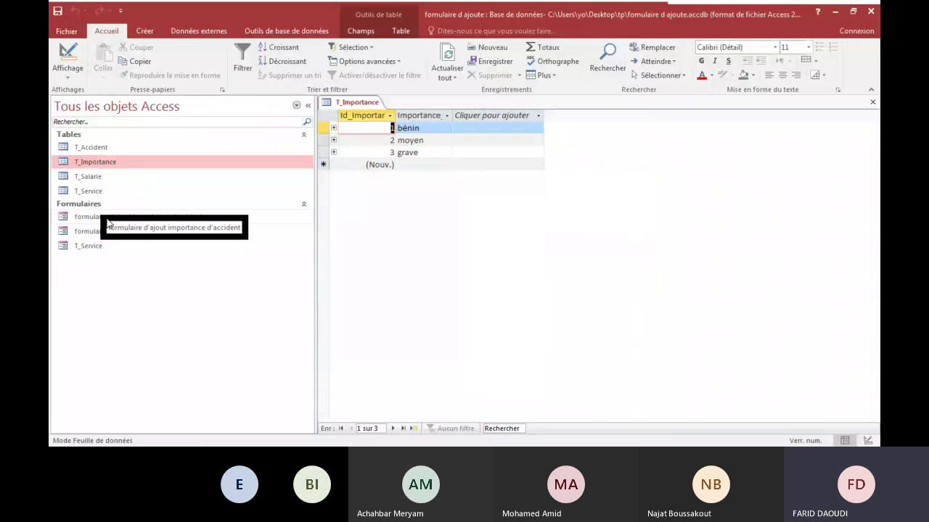
Open formulaire d'ajout importance d'accident, add the importance level "tres grave", and submit it with the form's own button
double_click(134, 217)
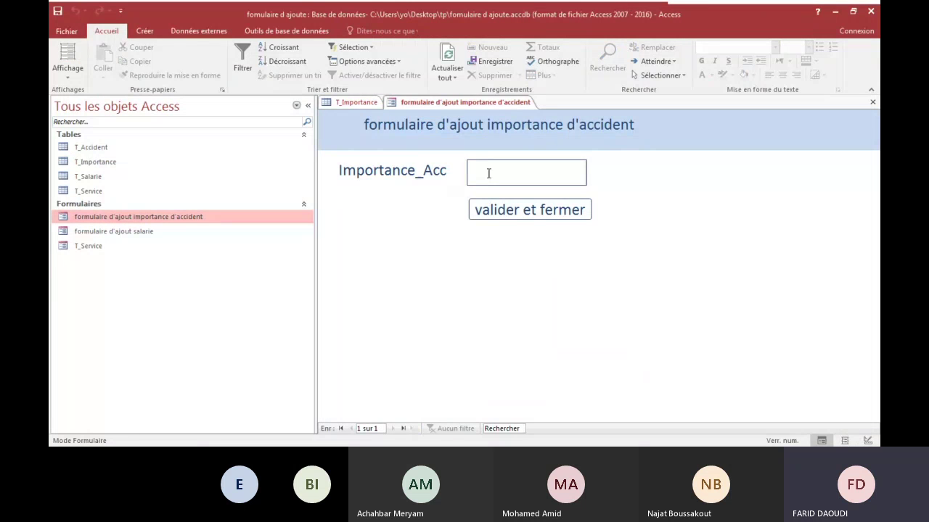
type("tres gra")
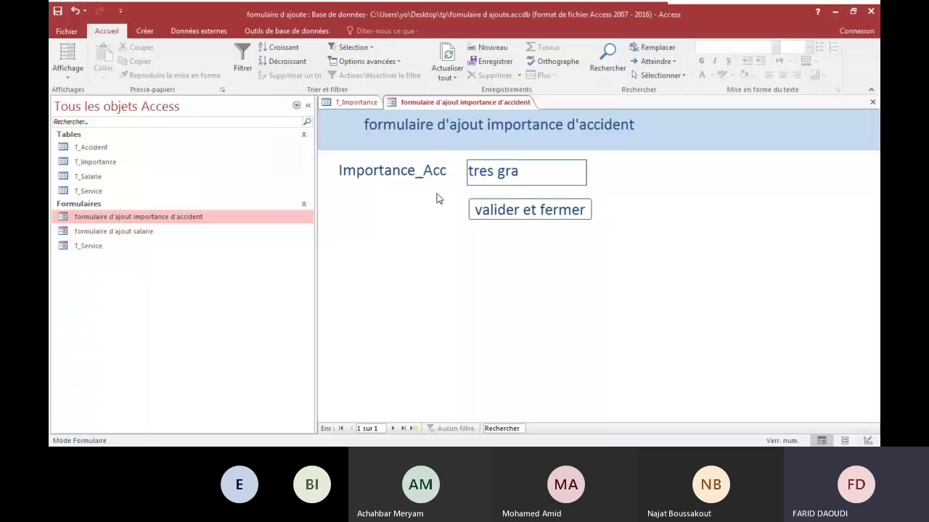
type("ve")
left_click(521, 212)
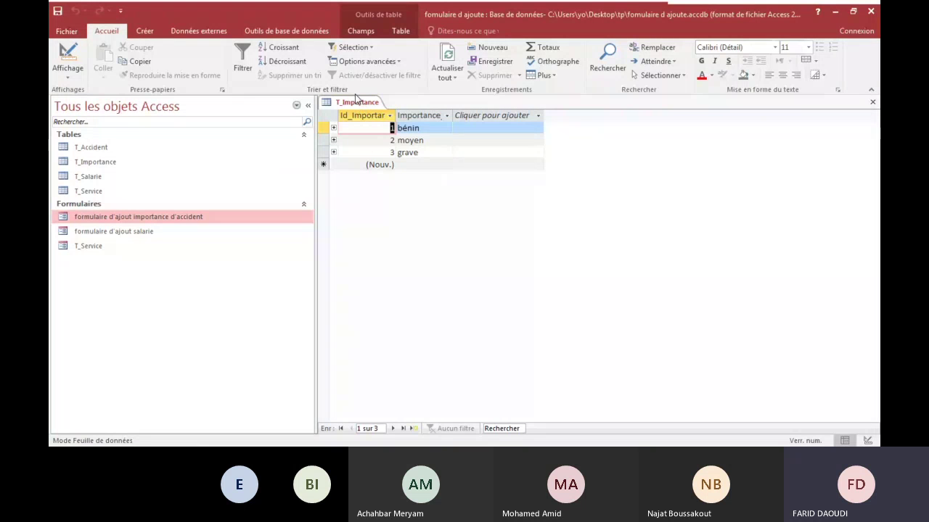
Refresh the T_Importance table to check for the added record, and close the table
left_click(447, 61)
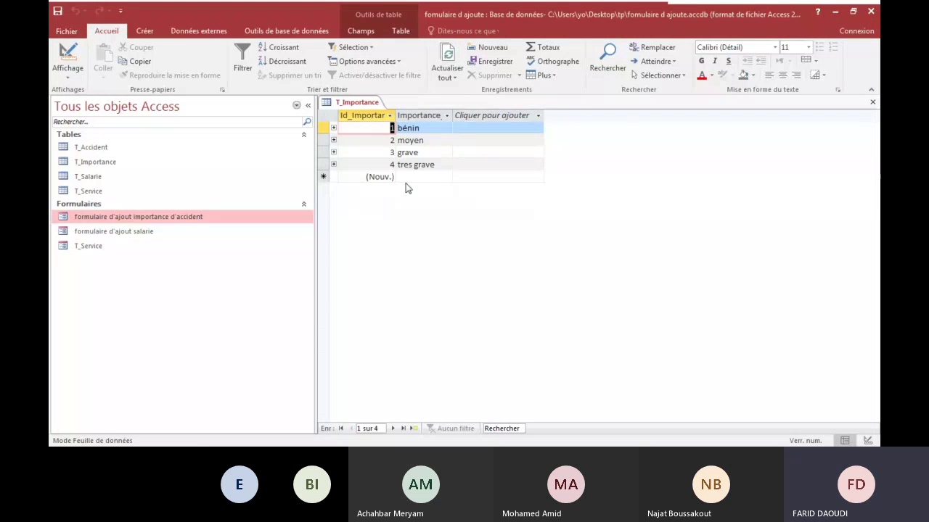
left_click(452, 57)
right_click(366, 102)
left_click(388, 121)
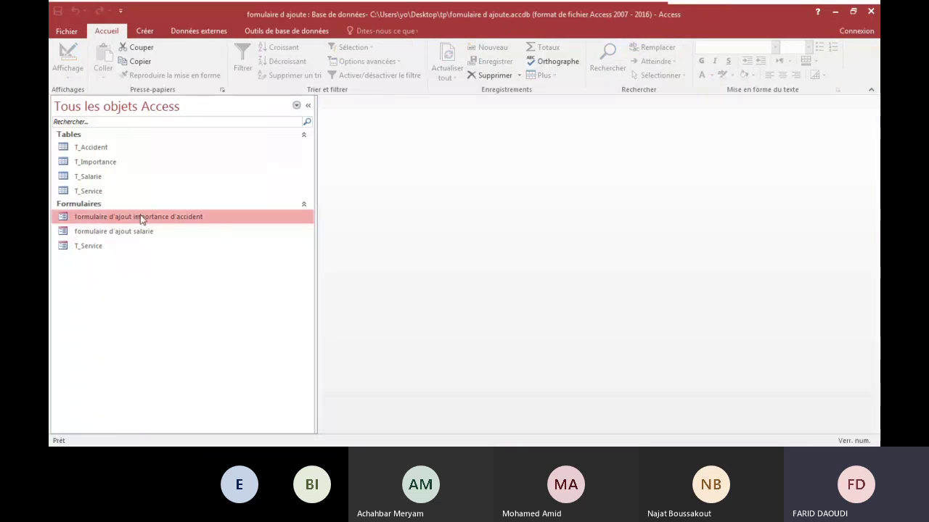
Reopen T_Importance to review its importance levels, and close it again
double_click(91, 163)
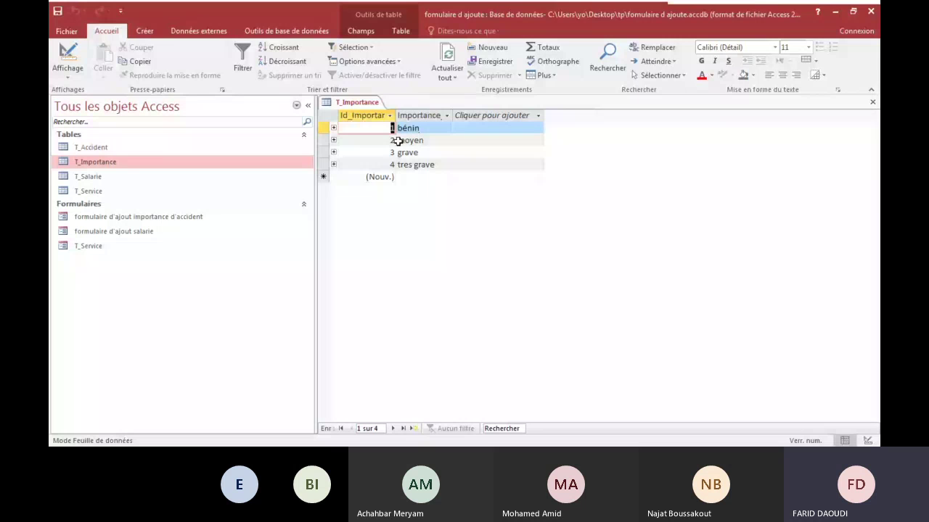
right_click(356, 102)
left_click(381, 130)
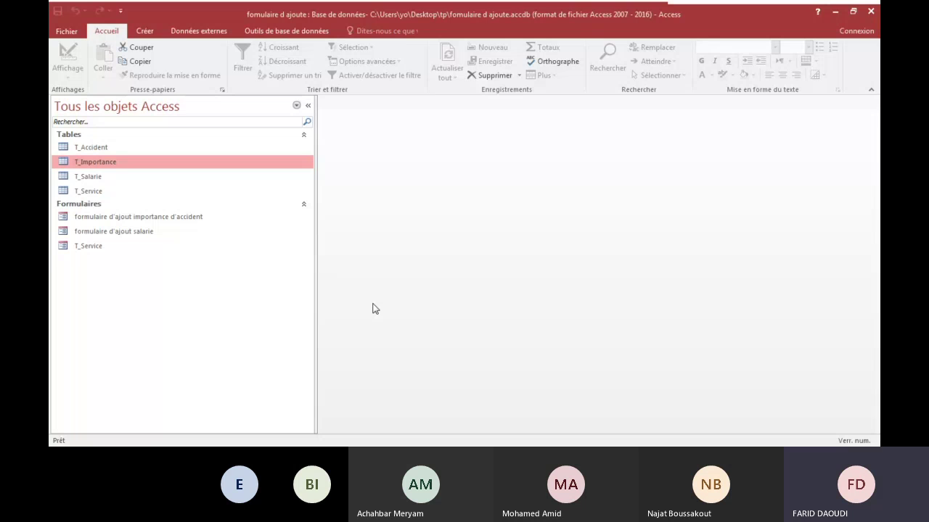
Open the T_Accident table to examine its fields and records, and close it again
double_click(91, 148)
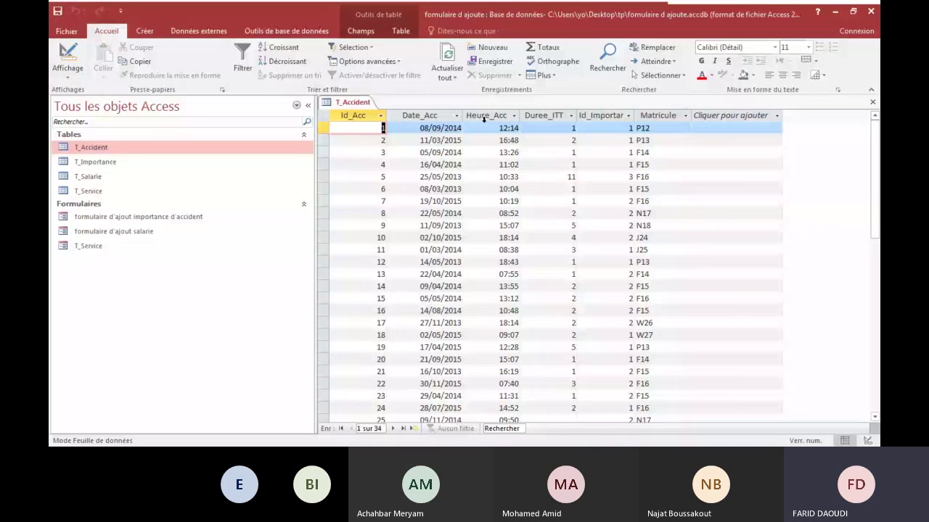
middle_click(345, 105)
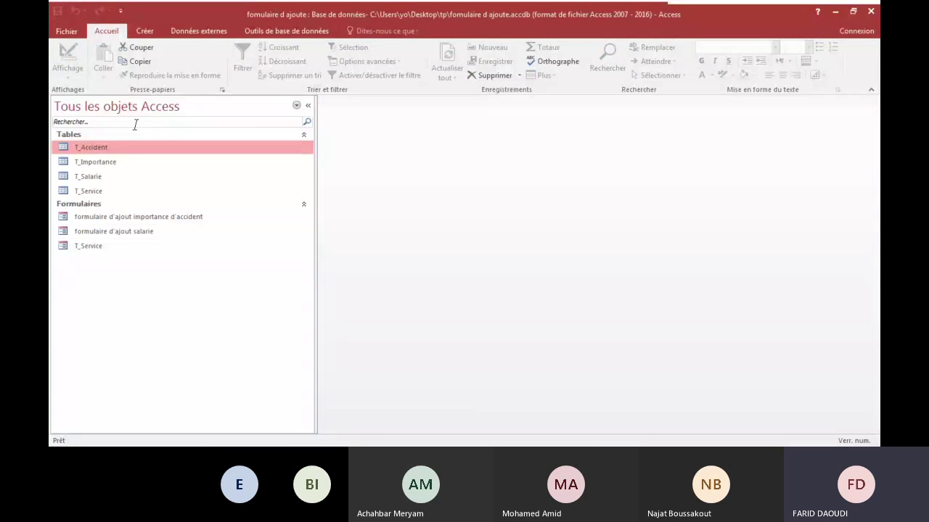
Start the Form Wizard on T_Accident and add the Date_Acc, Heure_Acc and Duree_ITT fields to the form
left_click(150, 32)
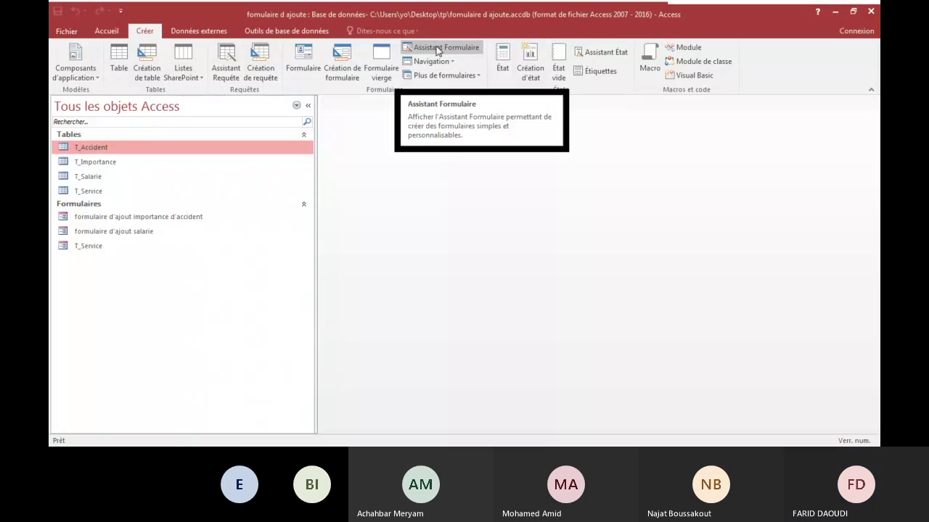
left_click(438, 48)
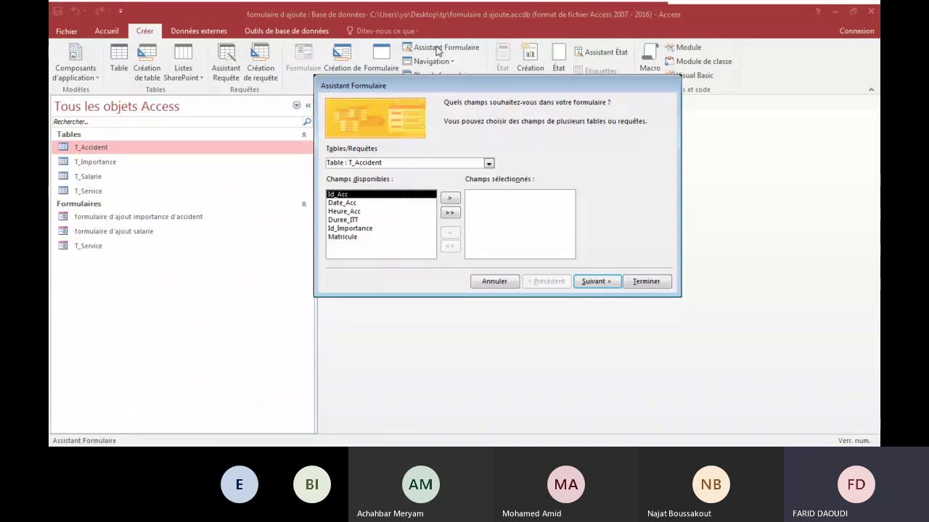
left_click(488, 164)
left_click(489, 166)
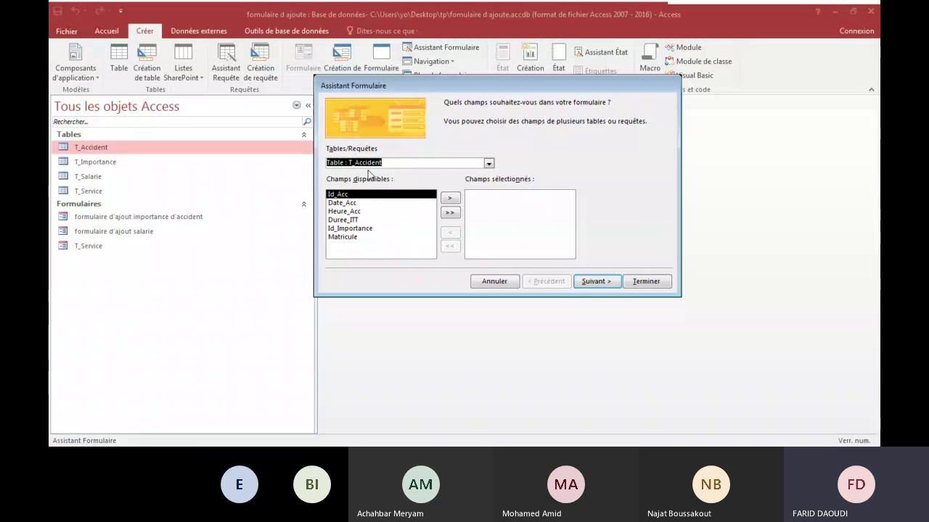
double_click(341, 204)
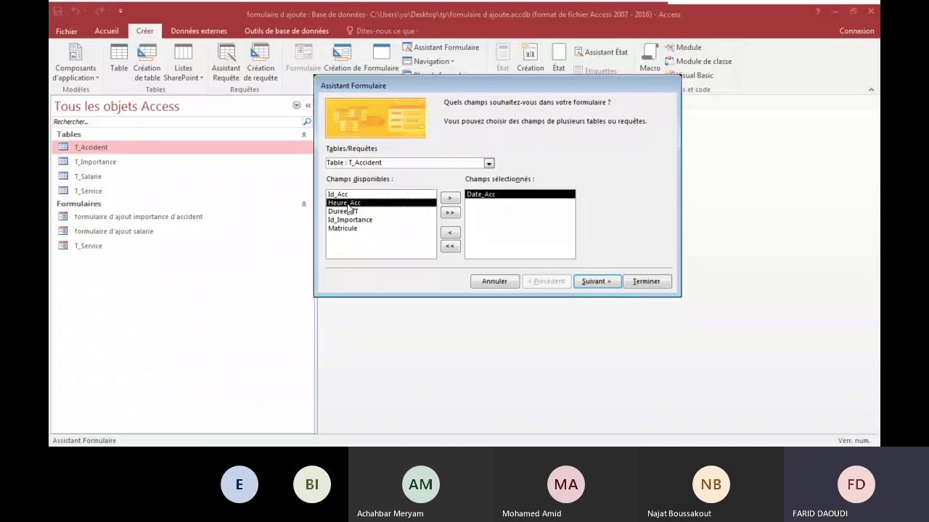
double_click(347, 204)
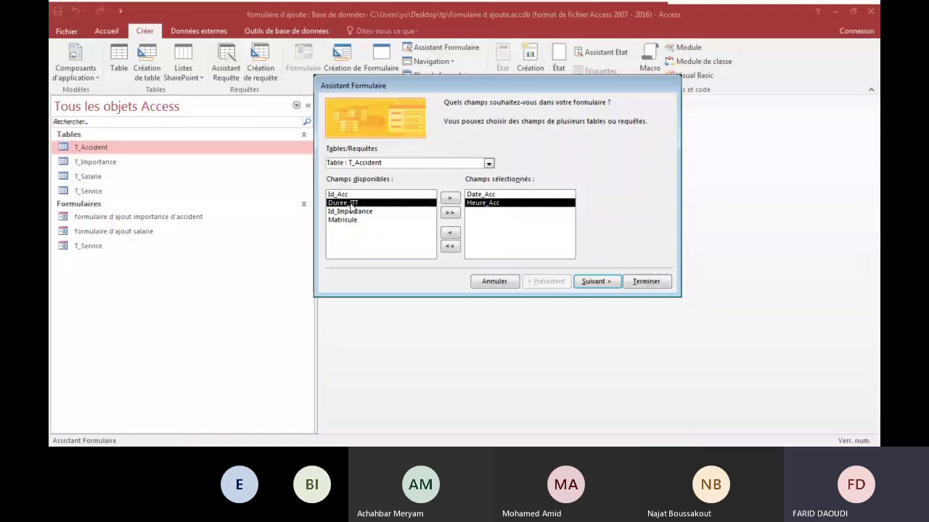
double_click(350, 204)
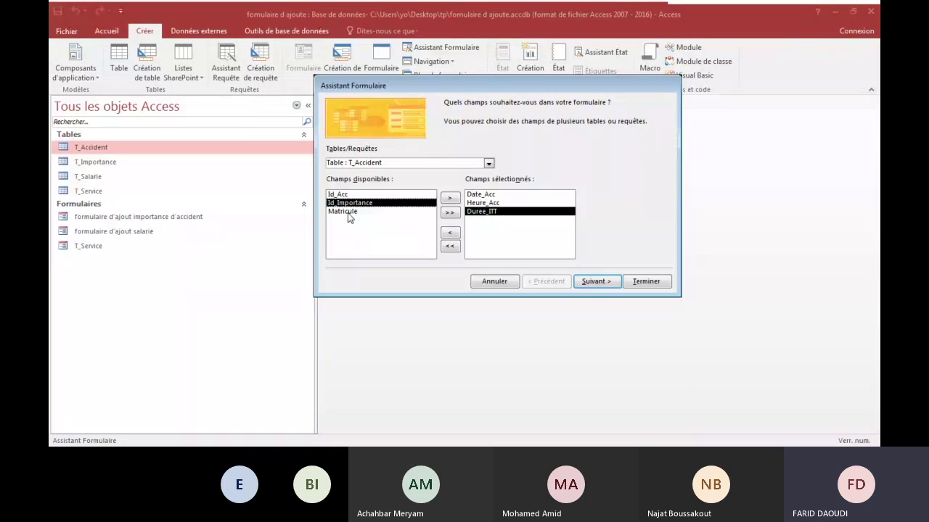
left_click(348, 213)
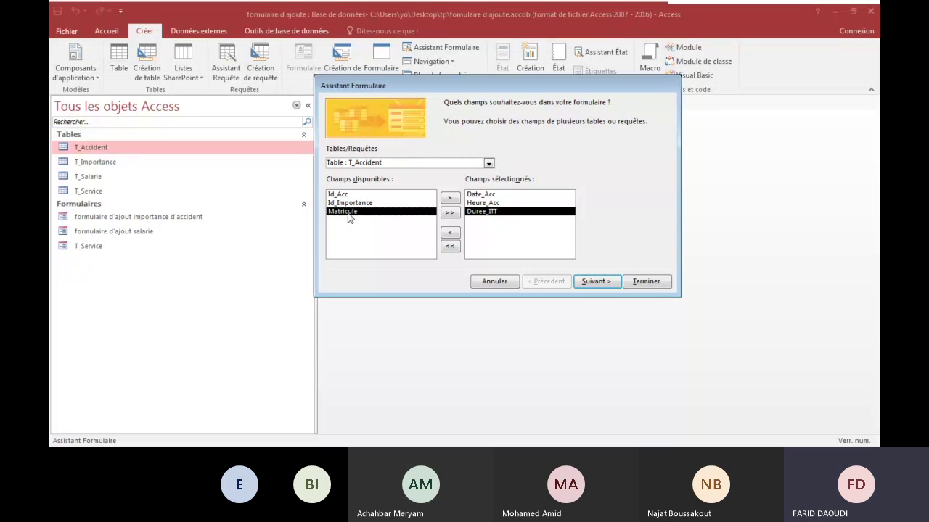
Keep the Colonne simple layout, title the form "formulaire d'ajout Accident", and finish the wizard
left_click(594, 281)
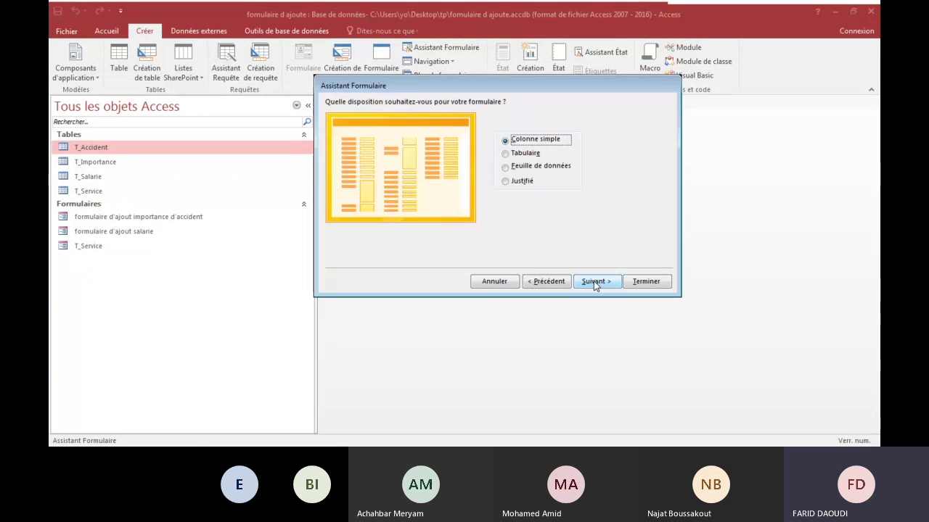
left_click(594, 281)
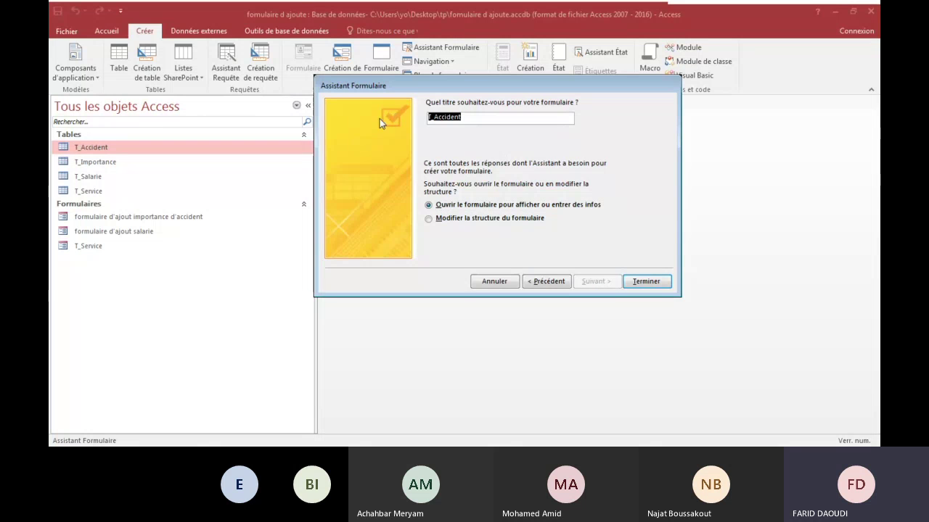
key("Left")
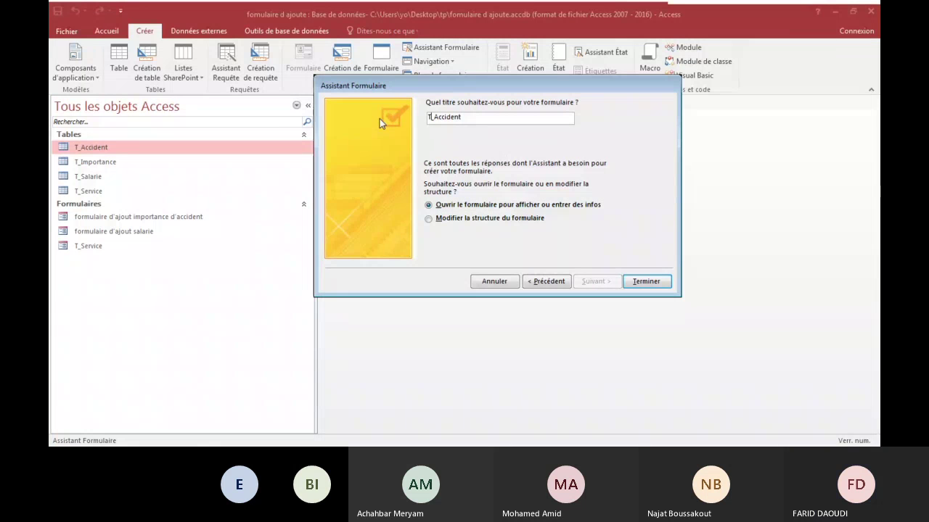
key("Delete")
key("Delete")
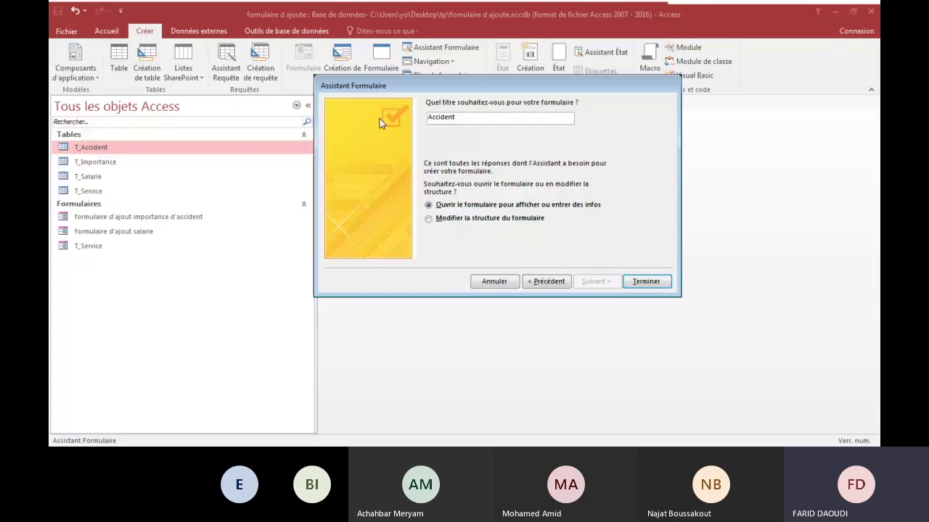
type("formulaire ")
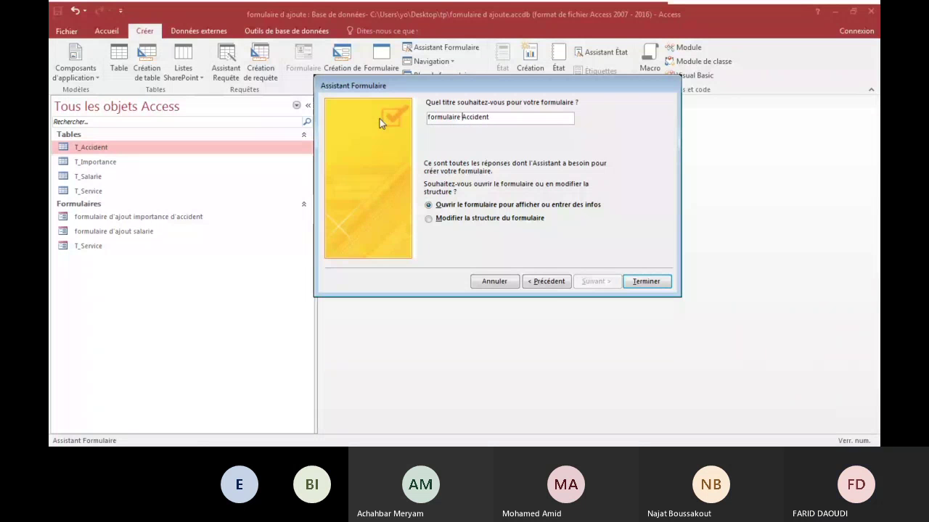
type("pour")
key("BackSpace")
key("BackSpace")
key("BackSpace")
key("BackSpace")
key("BackSpace")
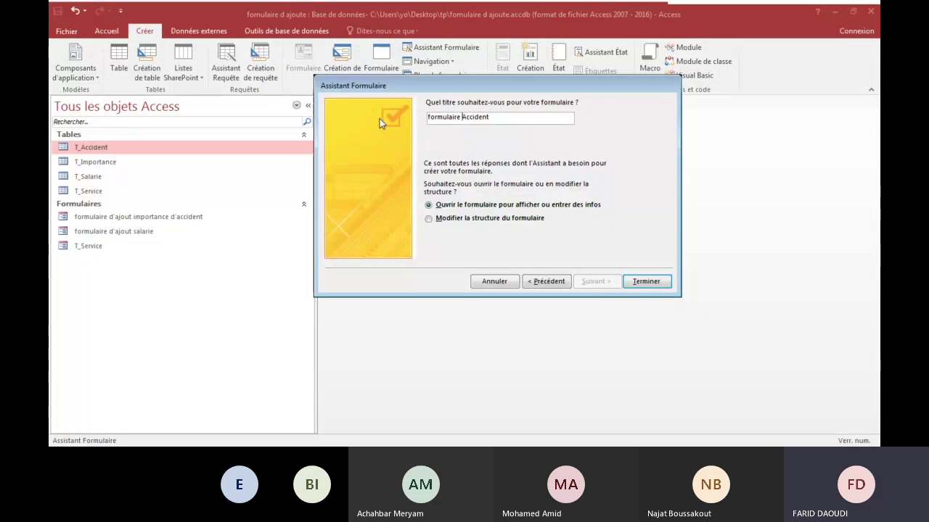
type("d'ajout")
left_click(639, 281)
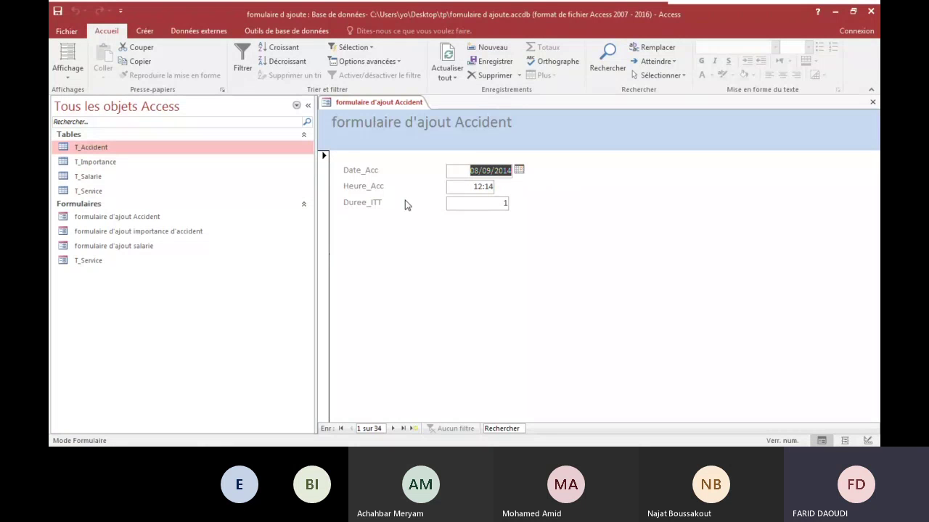
Switch the accident form to design view and set its Afficher sélecteur property to Non
left_click(69, 77)
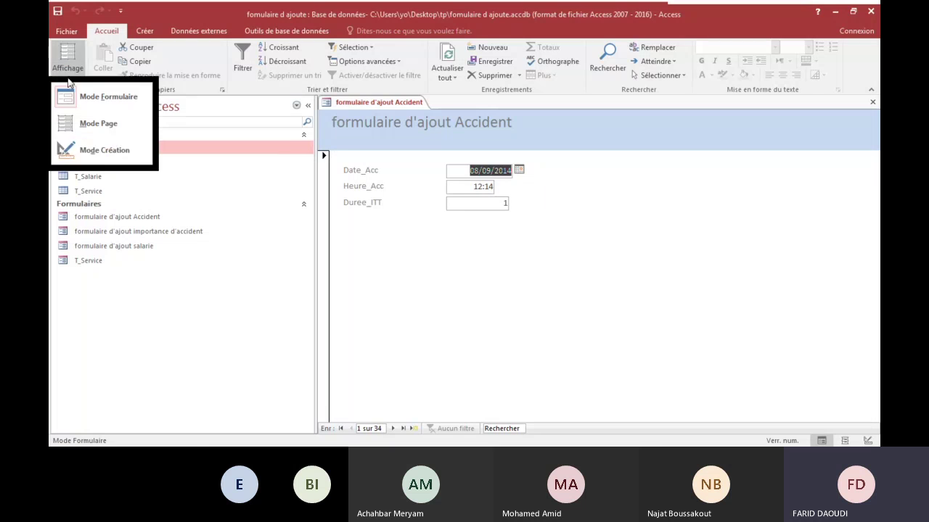
left_click(99, 155)
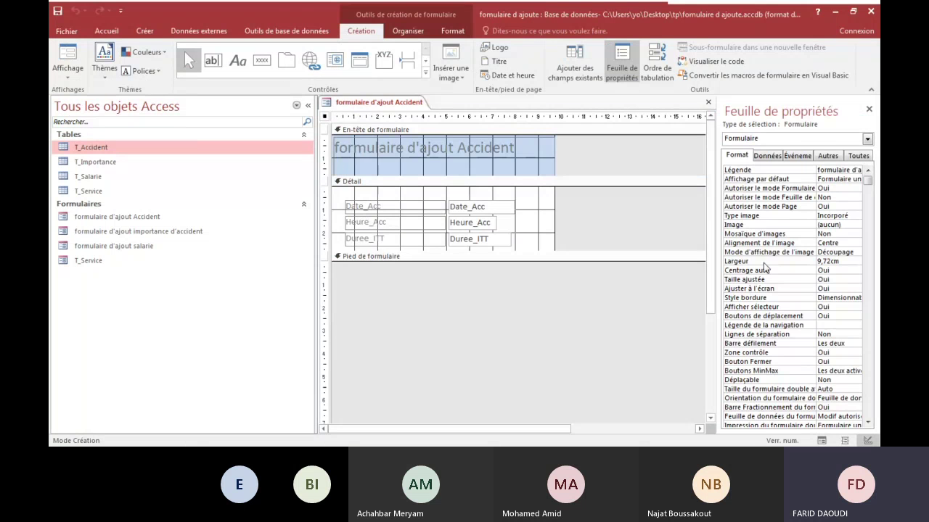
double_click(823, 307)
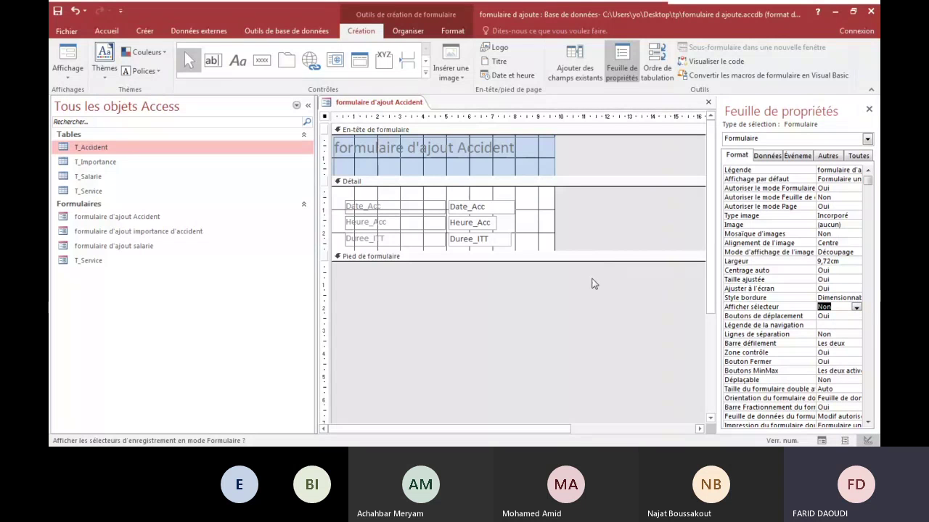
Shrink the title label to about 8.2 by 1.2 cm, shift it to align with the field labels, and extend the detail section to about 4 cm
left_click(471, 156)
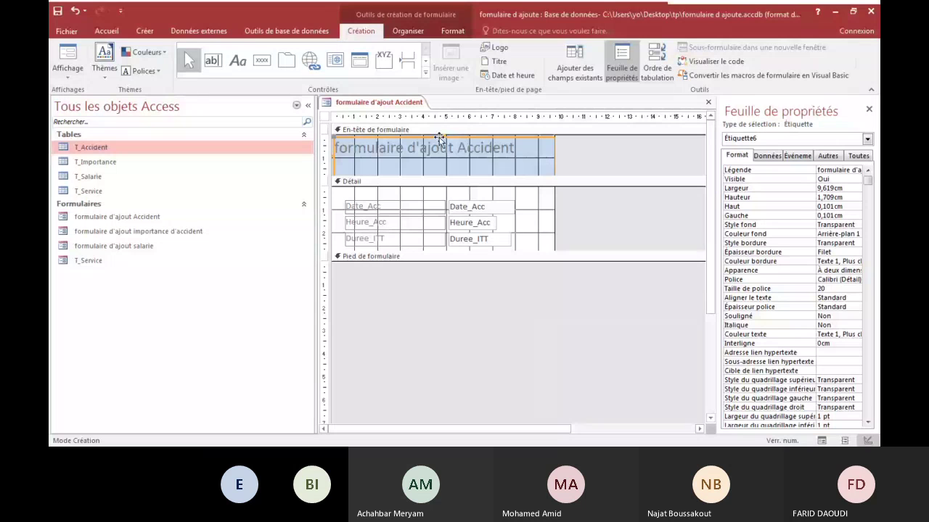
left_click_drag(442, 137, 442, 149)
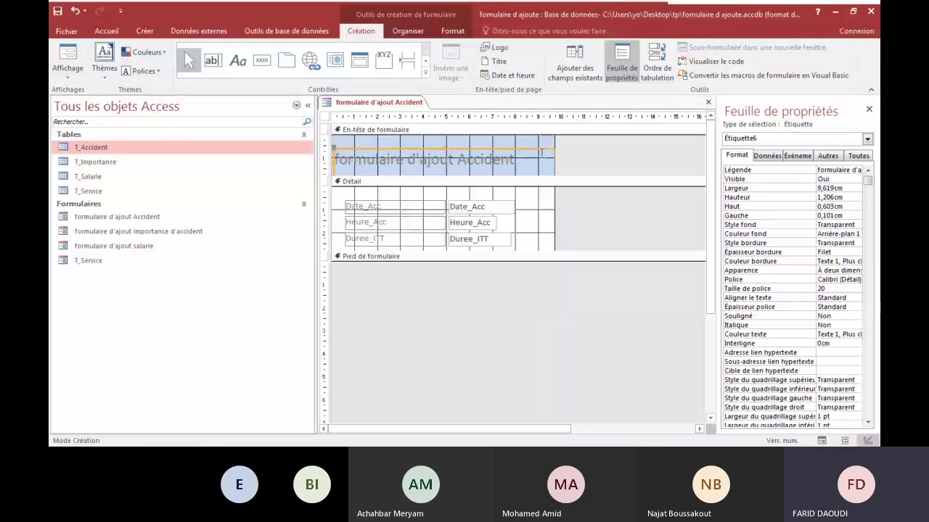
left_click_drag(554, 161, 522, 161)
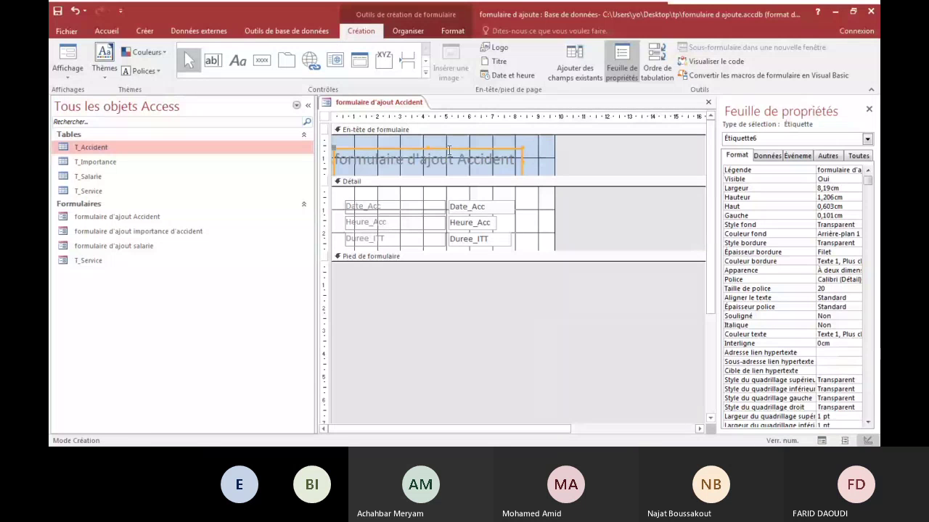
left_click_drag(449, 150, 460, 141)
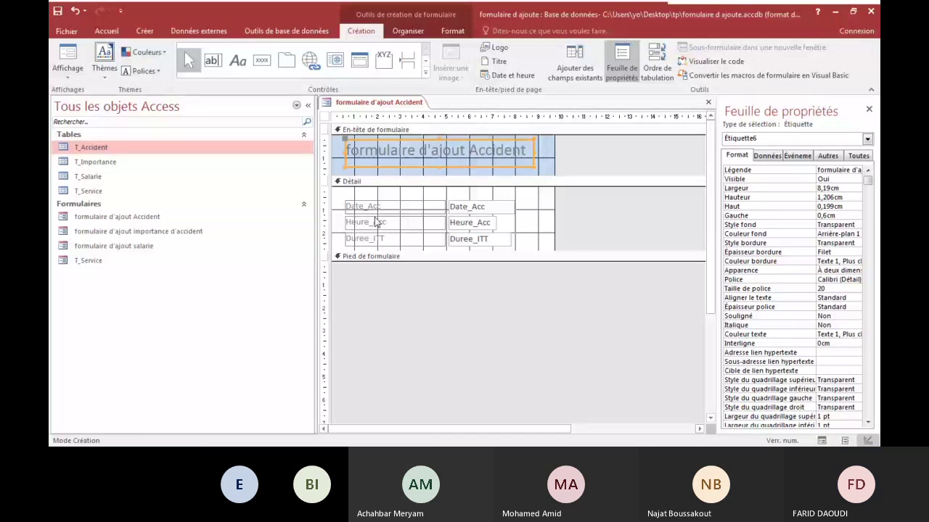
left_click_drag(434, 251, 464, 282)
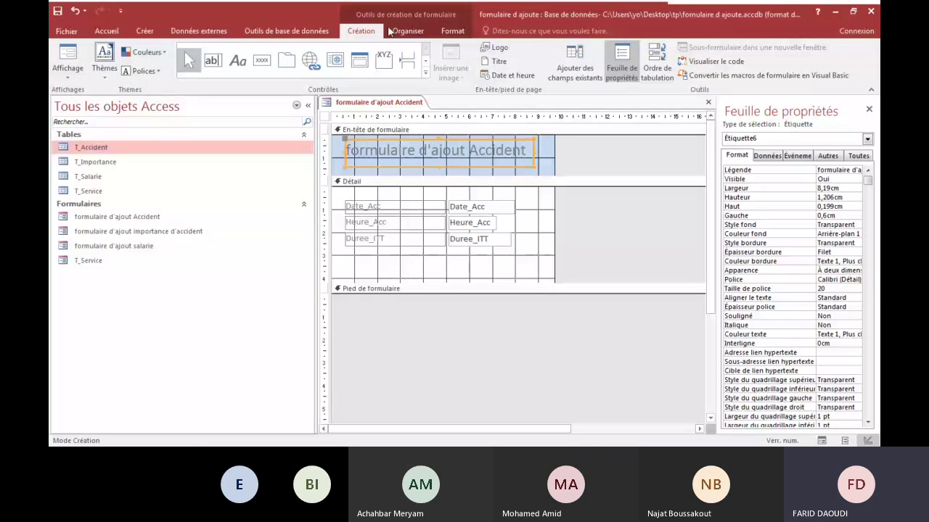
Try a dark blue fill (#1F497D) on the title label, and undo it
left_click(452, 31)
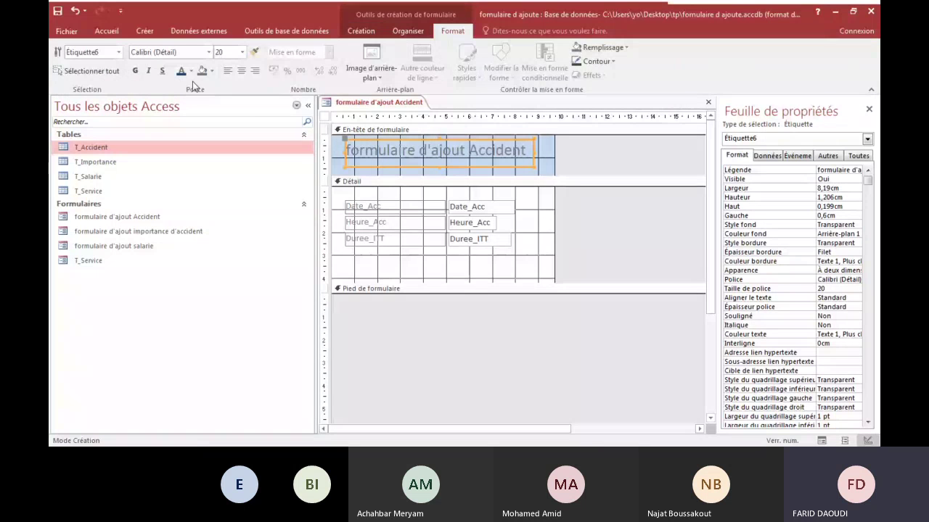
left_click(209, 70)
left_click(234, 190)
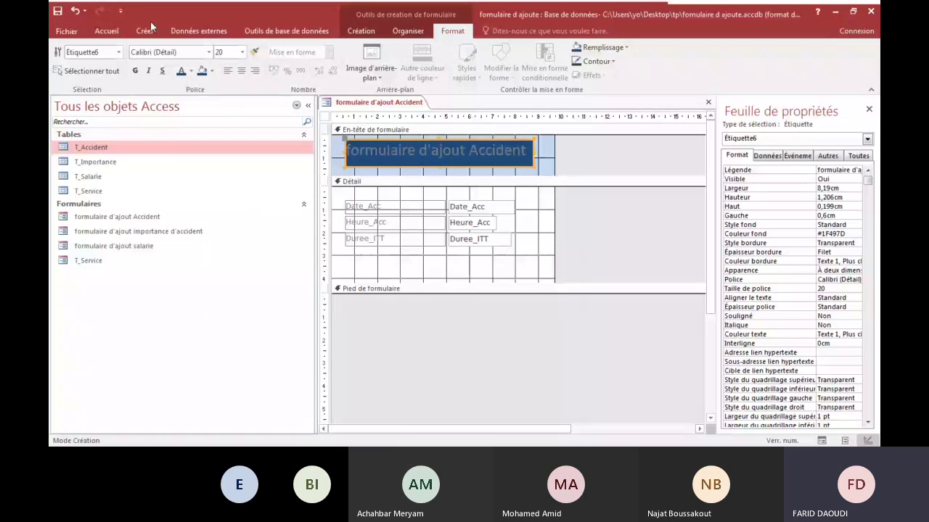
left_click(75, 10)
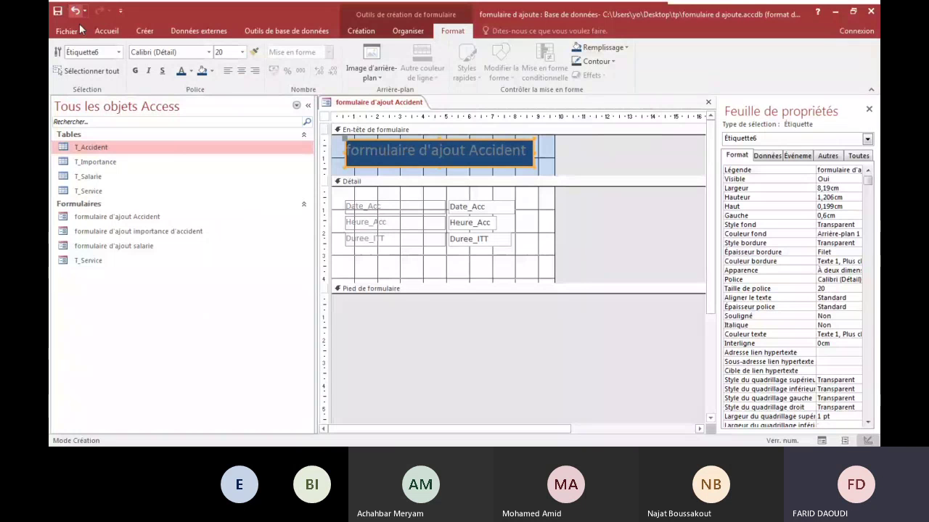
Colour the title text dark blue (#1F497D), and copy the title's formatting to the labels and text boxes of all three fields
left_click(181, 72)
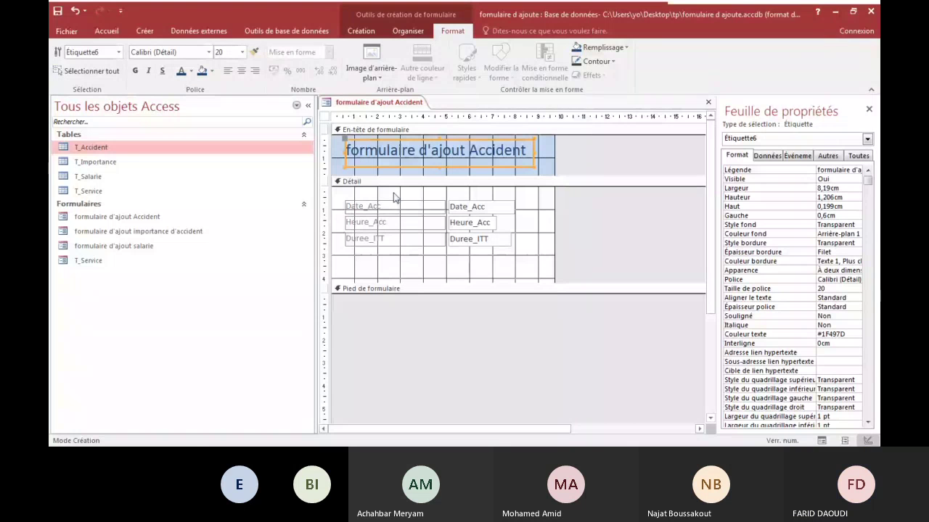
left_click(254, 53)
left_click(352, 204)
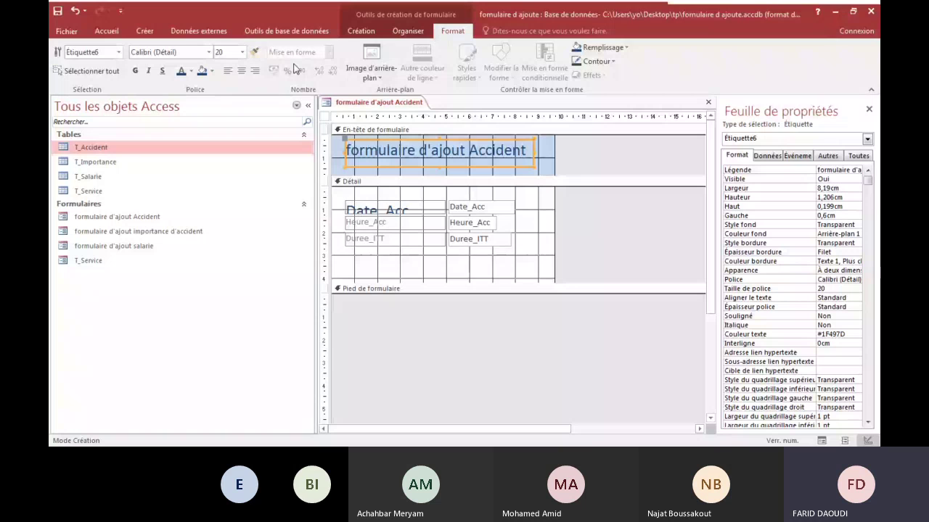
double_click(255, 52)
left_click(356, 224)
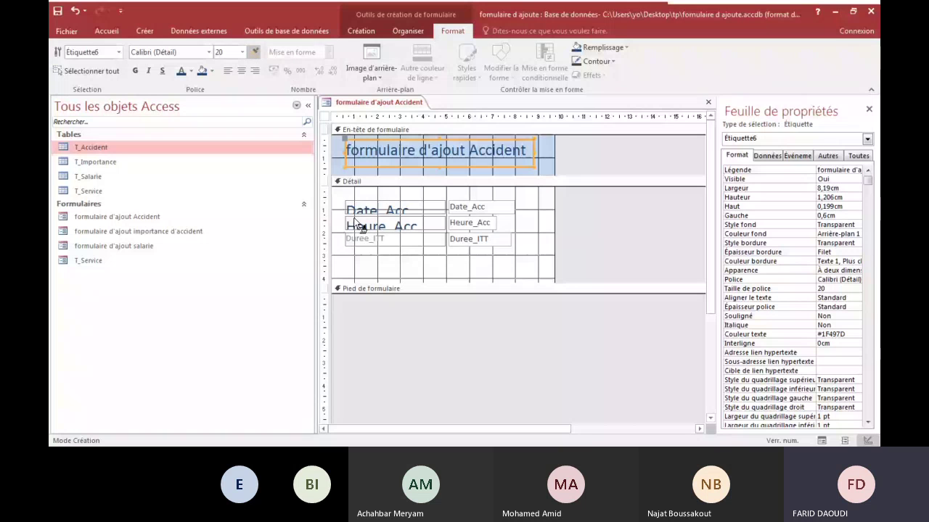
left_click(359, 239)
left_click(484, 207)
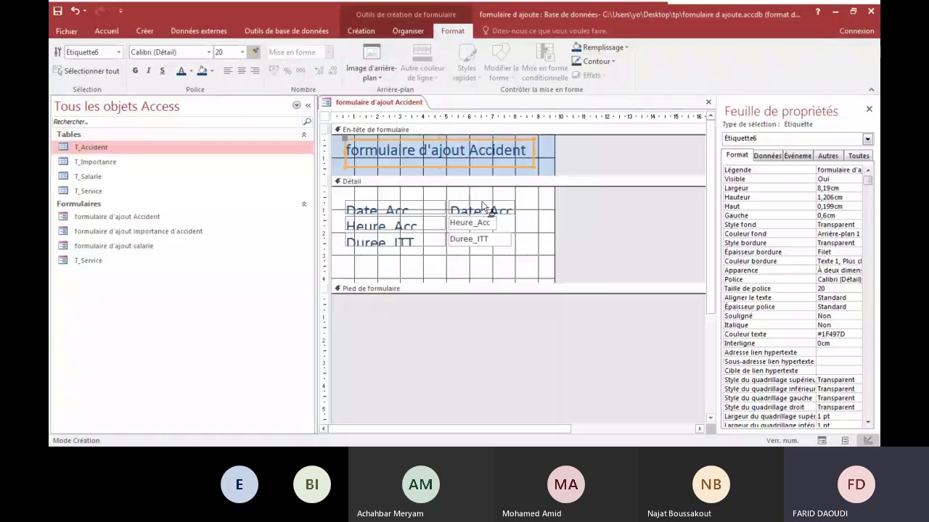
left_click(482, 223)
left_click(480, 240)
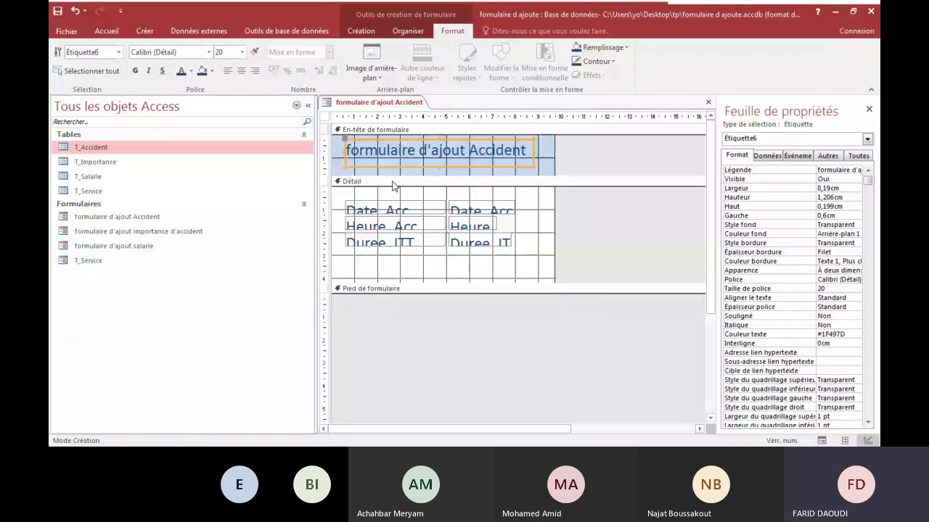
Enlarge the detail section to about 11.4 by 6.2 cm, and move the Date_Acc text box away from its label to about 6.4 cm
left_click_drag(492, 283, 492, 329)
left_click_drag(554, 236, 594, 236)
left_click(435, 204)
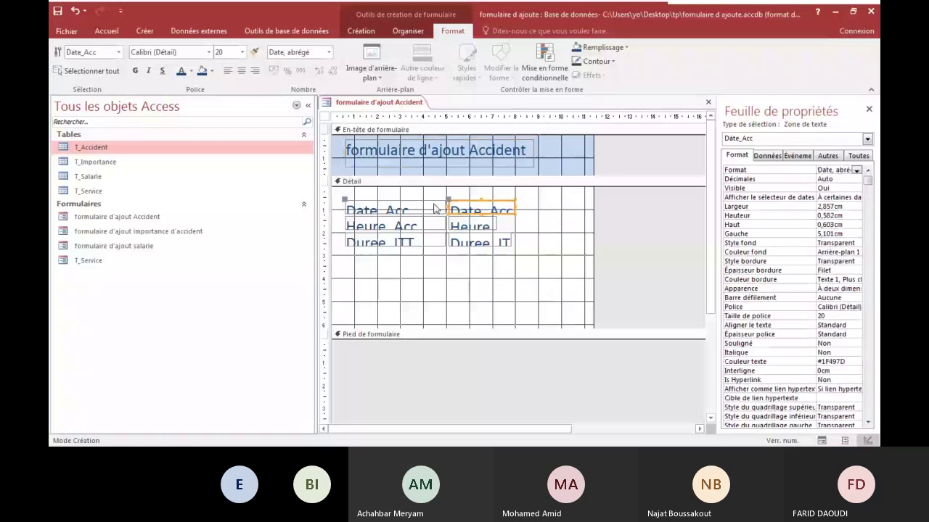
left_click(451, 201)
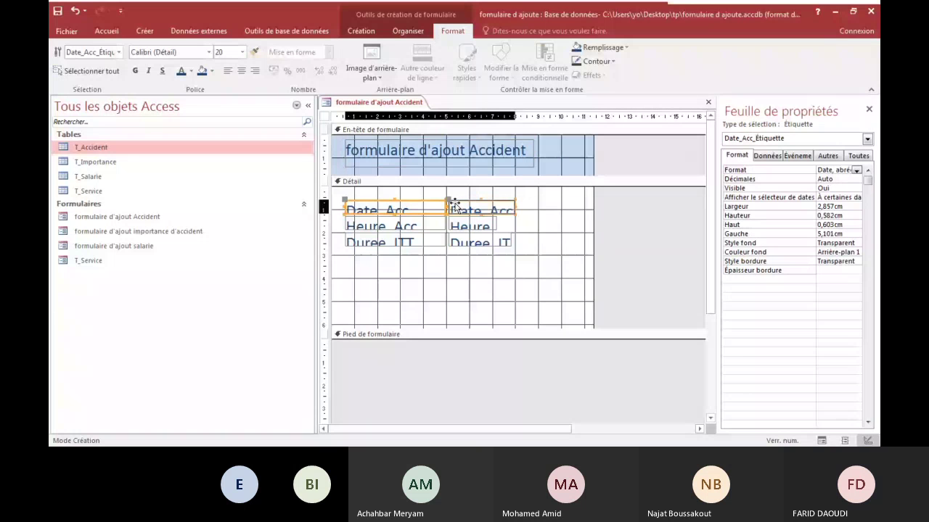
left_click_drag(450, 201, 486, 225)
Move the Heure_Acc and Duree_ITT text boxes away from their labels, and shift the Date_Acc text box to about 6.7 cm from the form's edge
left_click(460, 223, "shift")
left_click(461, 223)
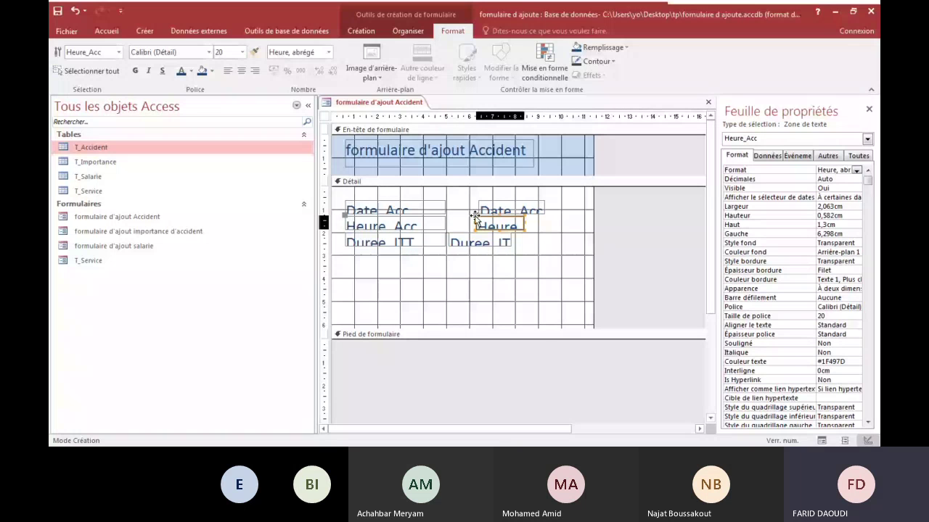
left_click_drag(475, 217, 483, 235)
left_click(463, 240)
left_click(487, 210)
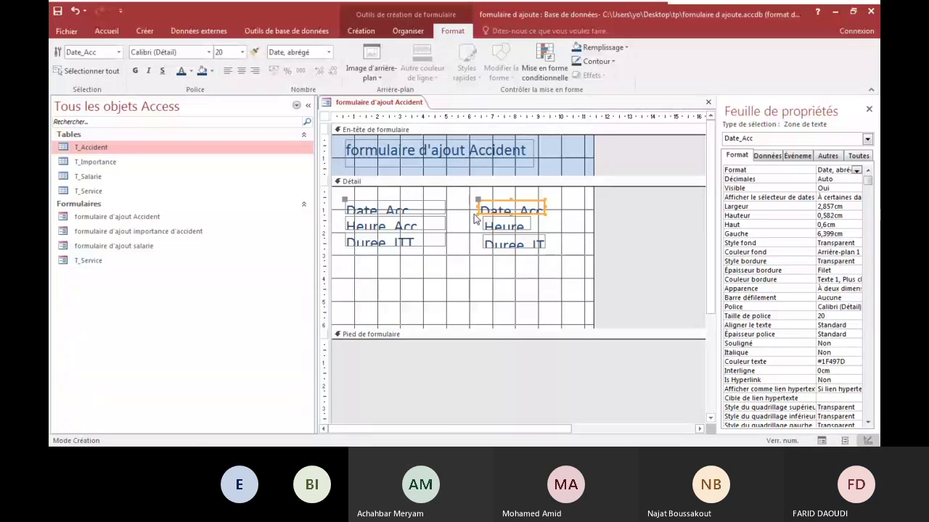
left_click_drag(478, 199, 488, 216)
left_click(497, 229, "shift")
left_click(497, 229)
Space the three field rows further apart, and heighten the Date_Acc, Heure_Acc and Duree_ITT labels to fit their text
left_click(382, 209, "shift")
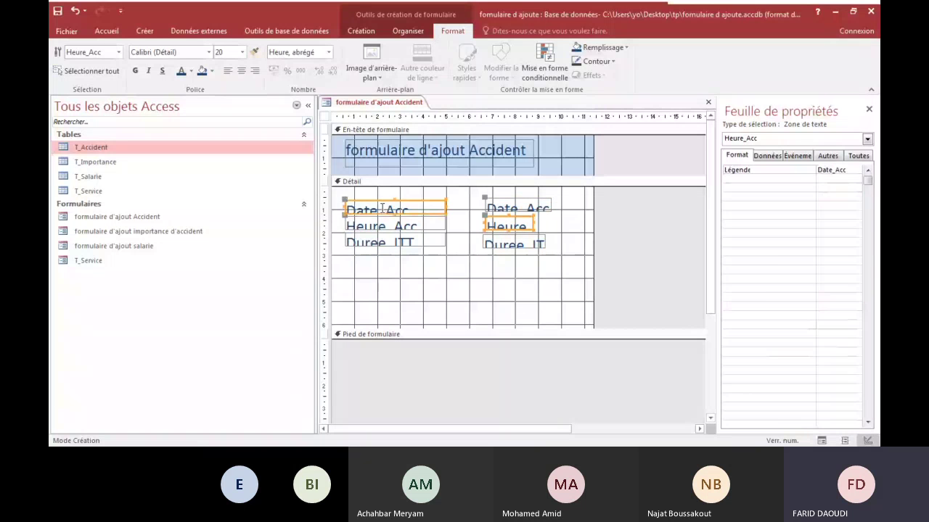
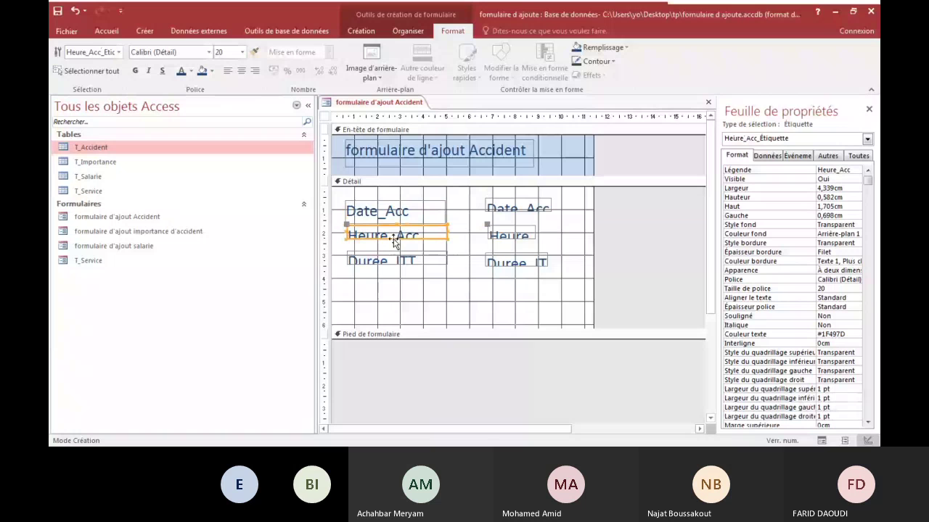
left_click_drag(394, 242, 397, 275)
left_click(382, 260)
Increase the height of the Date_Acc, Heure_Acc and Duree_ITT text boxes to about 0.9 cm to fit their text
left_click(518, 216)
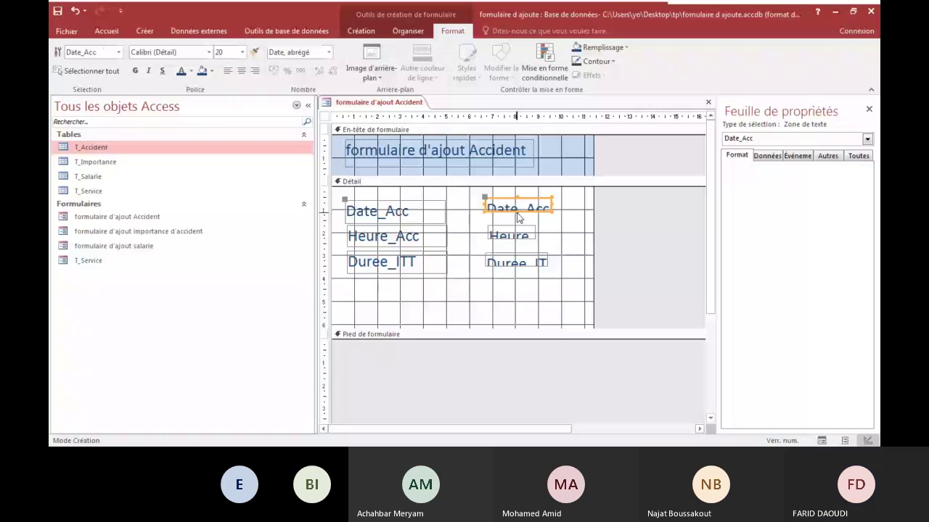
left_click(518, 222)
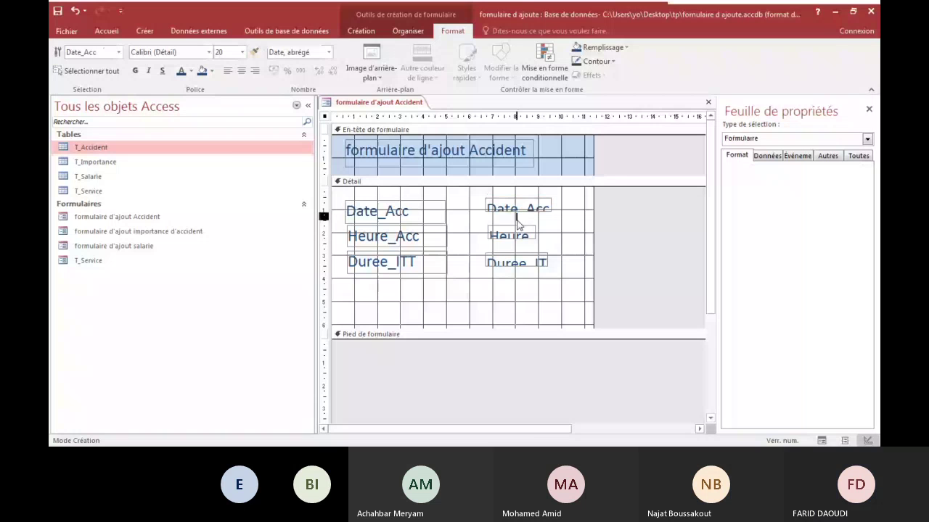
left_click(517, 212)
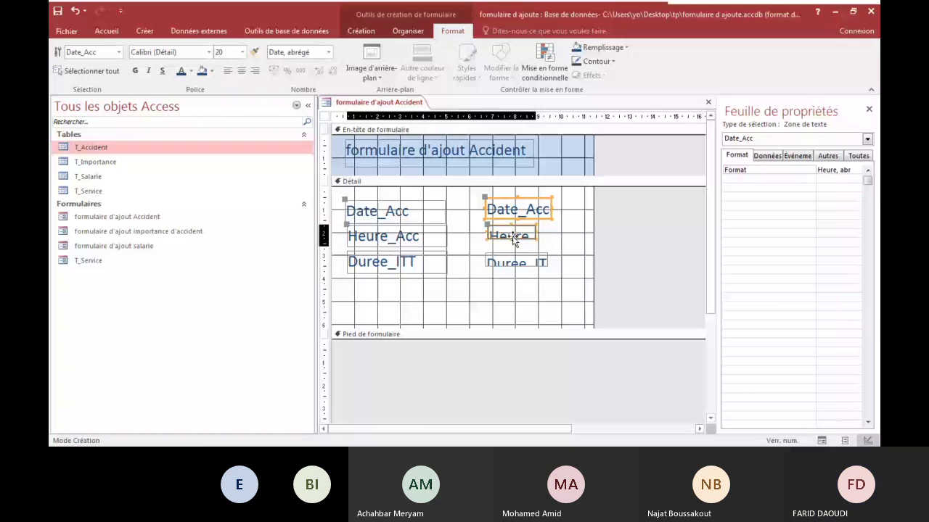
left_click(515, 263)
left_click(511, 234)
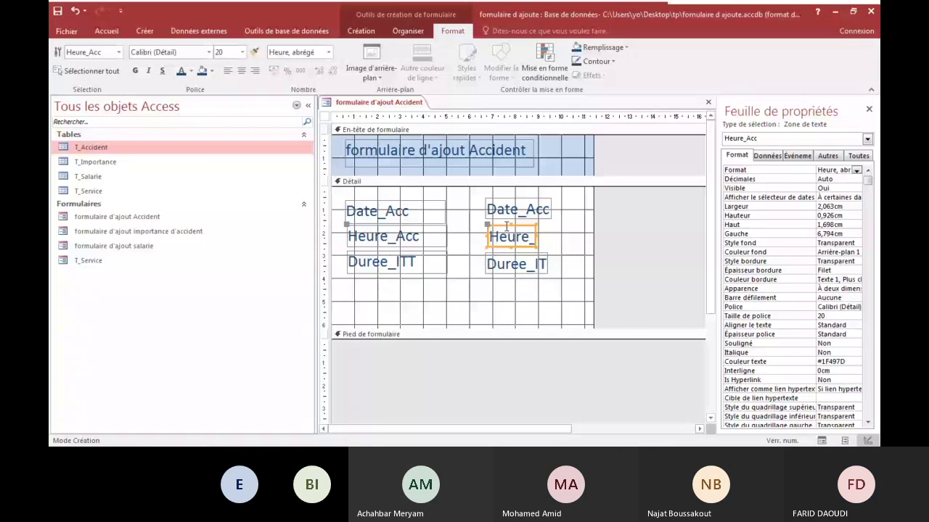
Align the Heure_Acc text box with the Date_Acc text box above it, at Gauche about 6.7 cm and Haut about 1.8 cm, without moving its label
left_click_drag(506, 227, 485, 227)
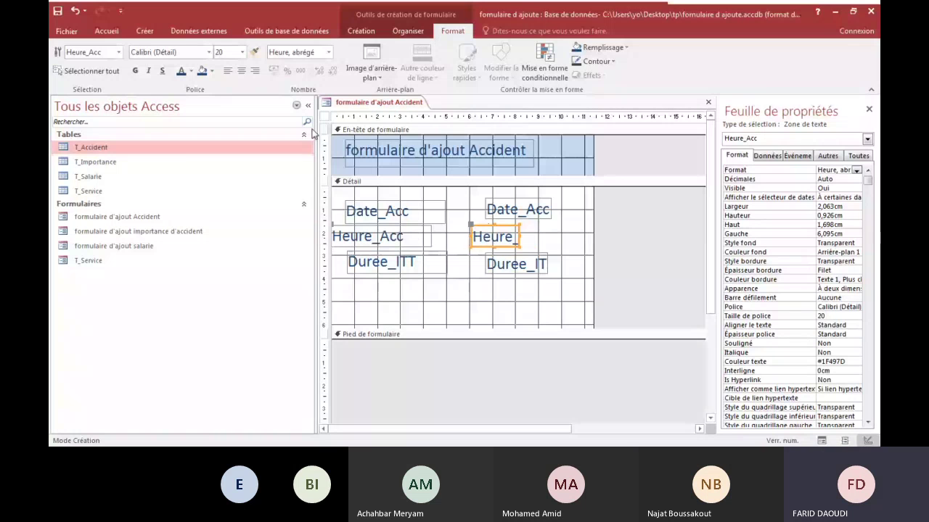
key("ctrl+z")
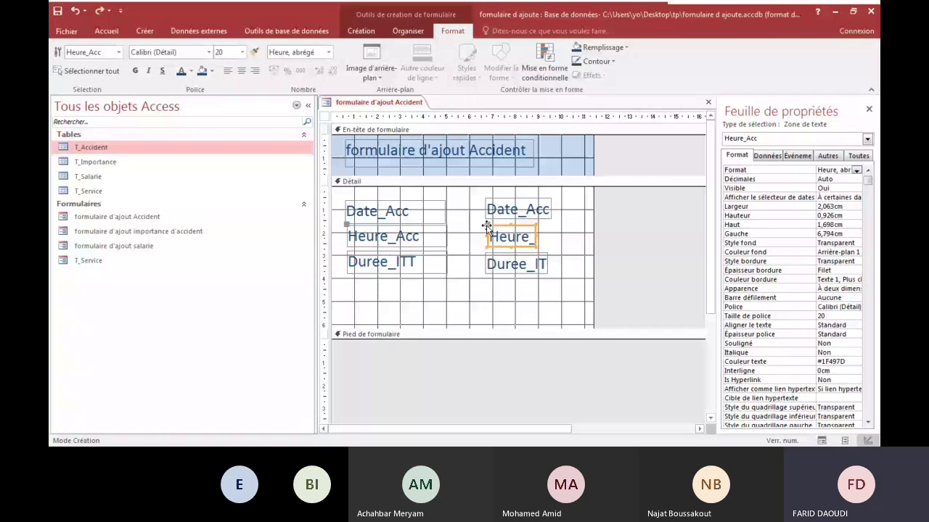
left_click_drag(482, 229, 481, 229)
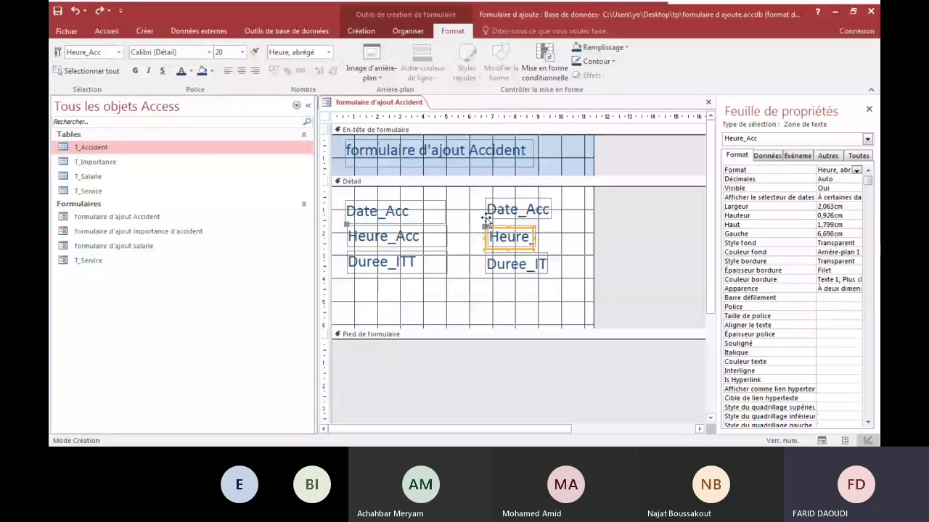
left_click(486, 218)
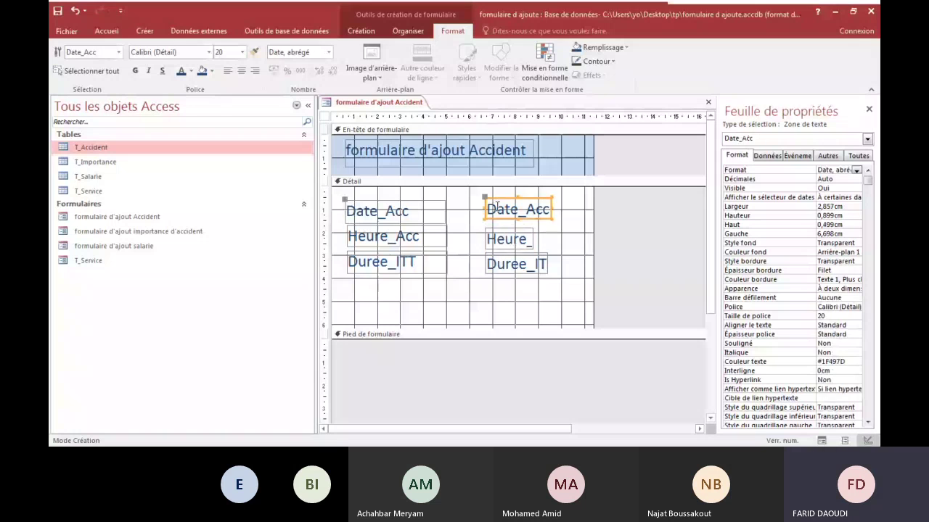
Set the accident form's Entrée de données property to Oui
left_click(485, 287)
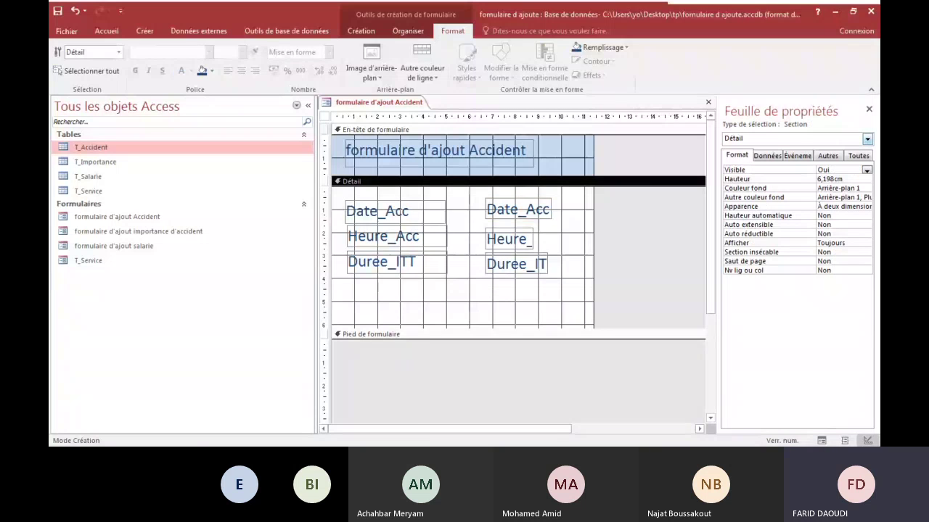
left_click(761, 202)
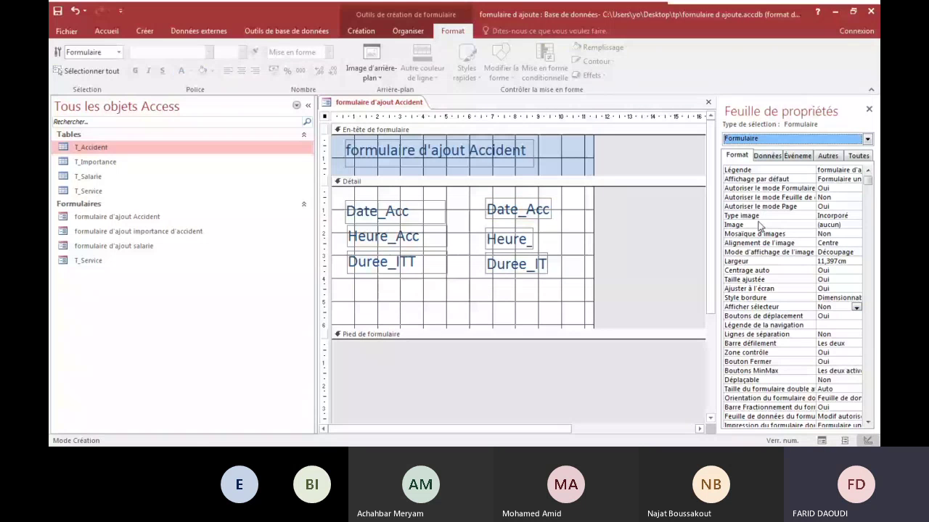
left_click(776, 158)
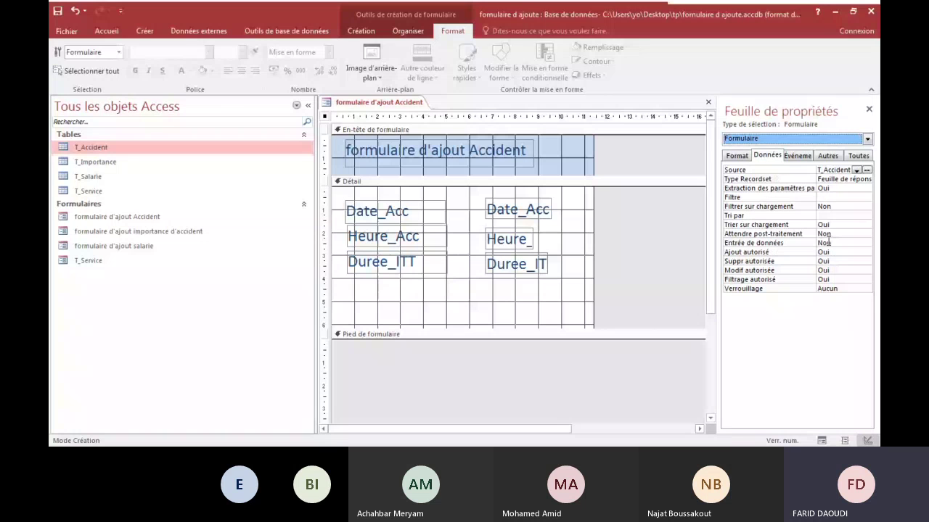
double_click(828, 243)
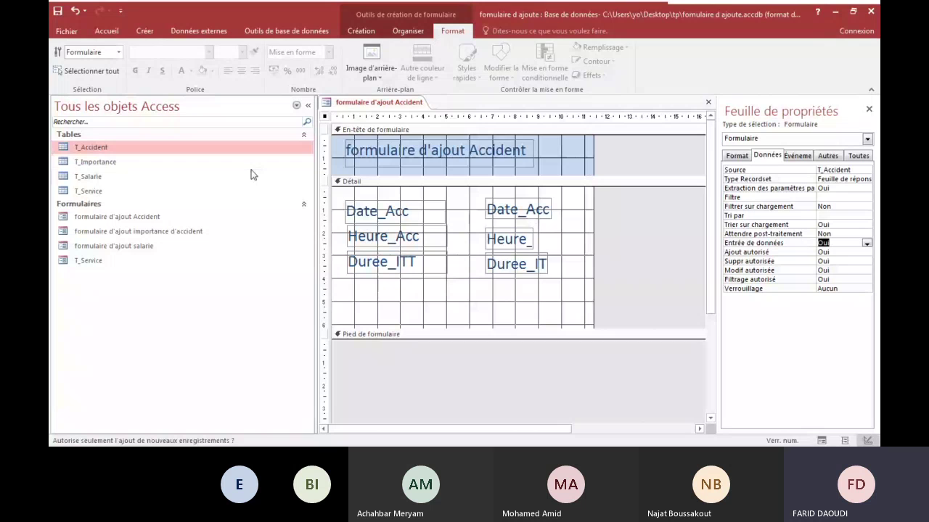
Preview the accident form's layout in form view, and return to design view
left_click(354, 33)
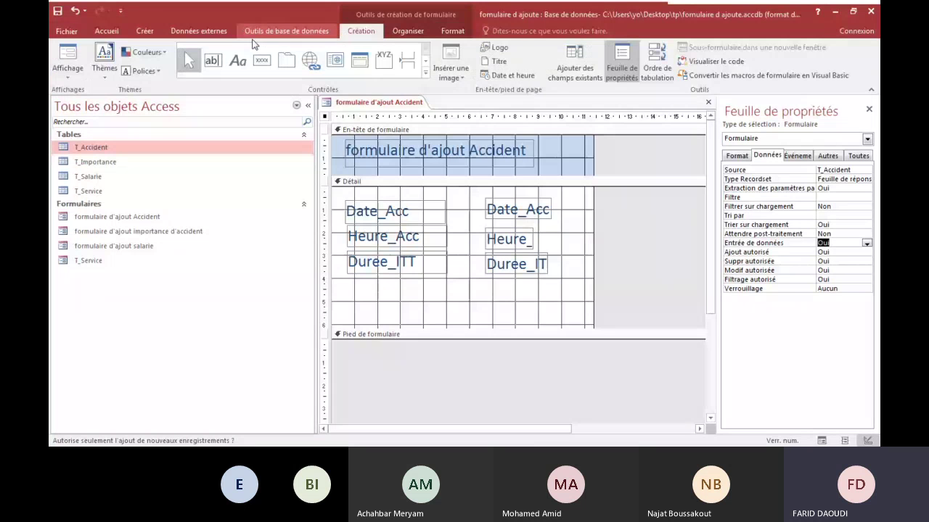
left_click(67, 69)
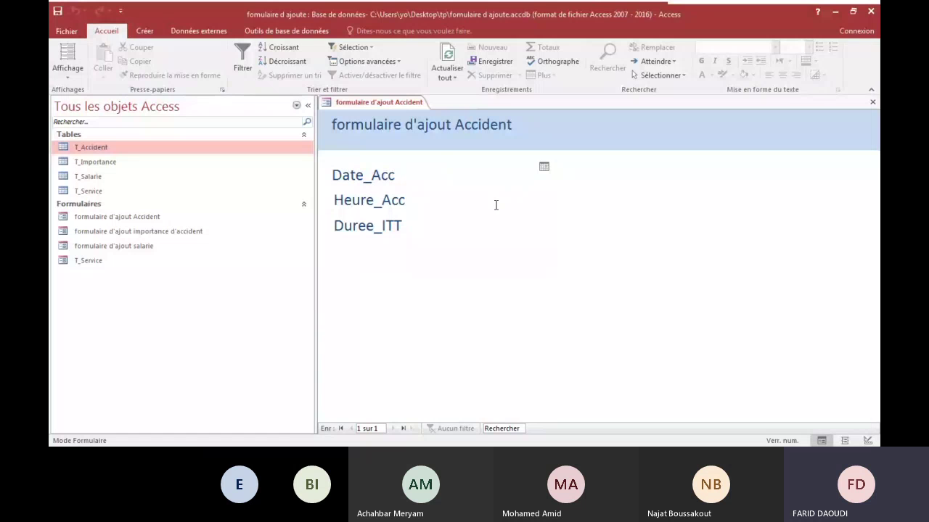
left_click(67, 76)
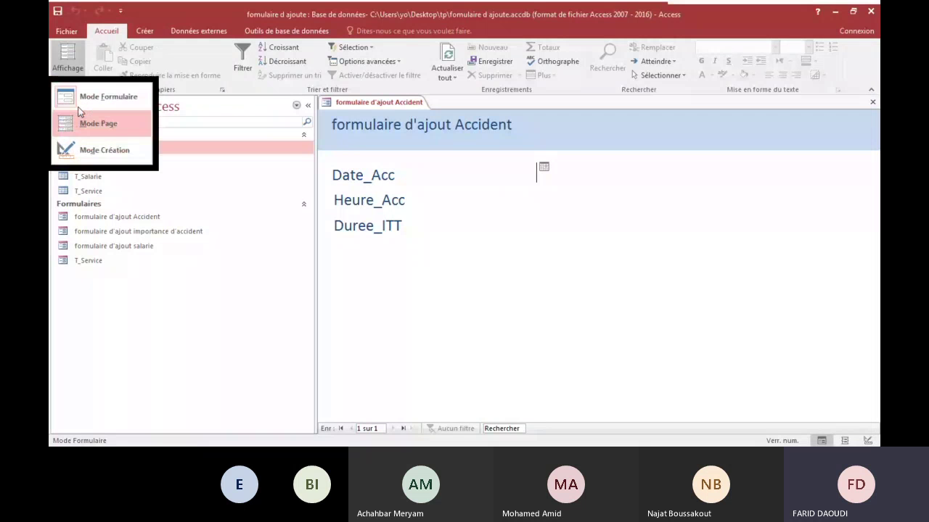
left_click(81, 154)
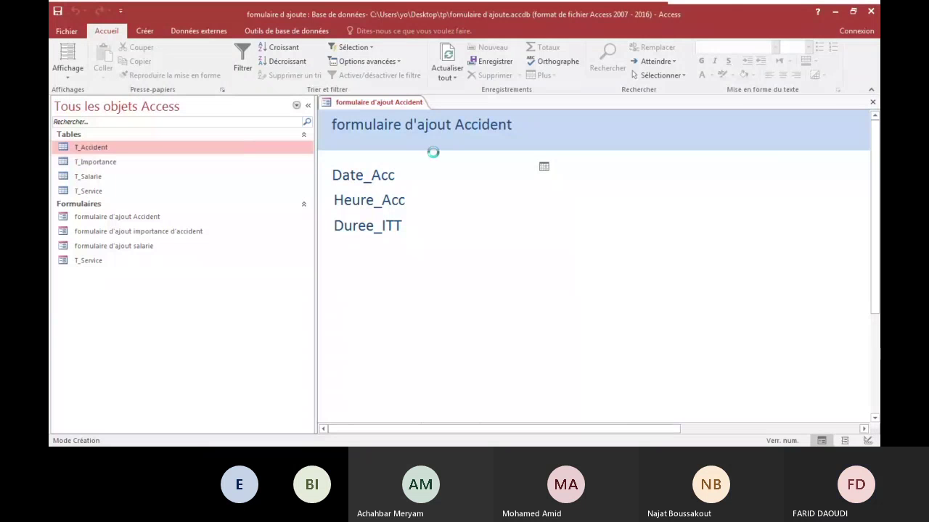
Set the Date_Acc text box's border colour (Couleur bordure) to dark blue (#1F497D)
left_click(506, 200)
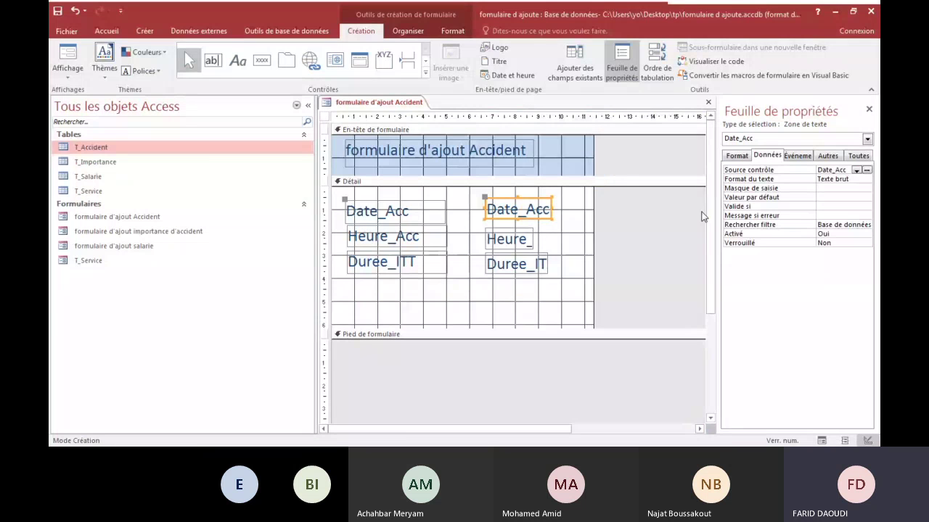
left_click(738, 157)
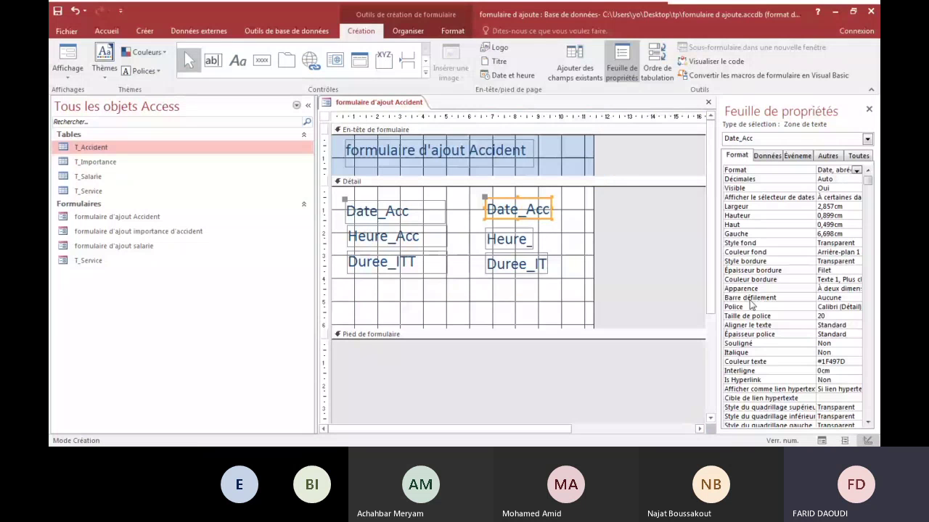
left_click(853, 280)
left_click(856, 280)
left_click(761, 189)
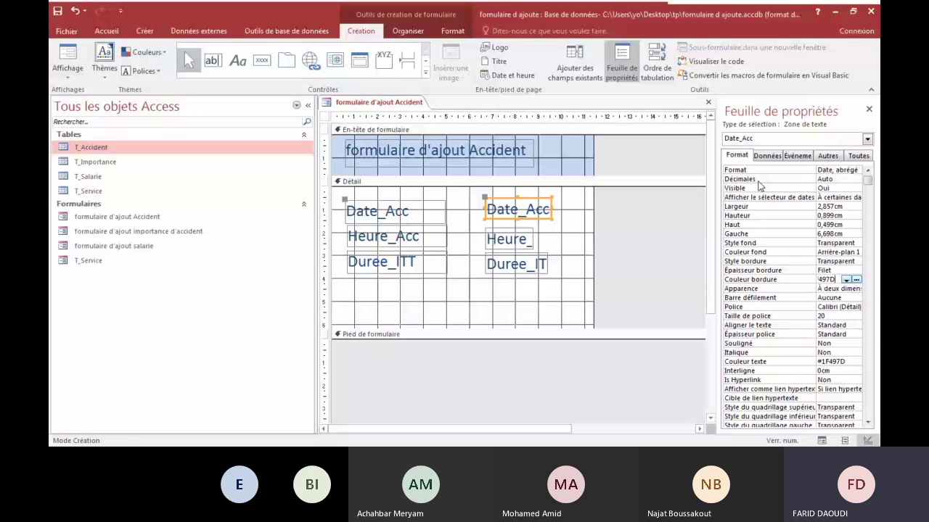
Apply the same dark blue border colour (#1F497D) to the Heure_Acc and Duree_ITT text boxes
left_click(524, 234)
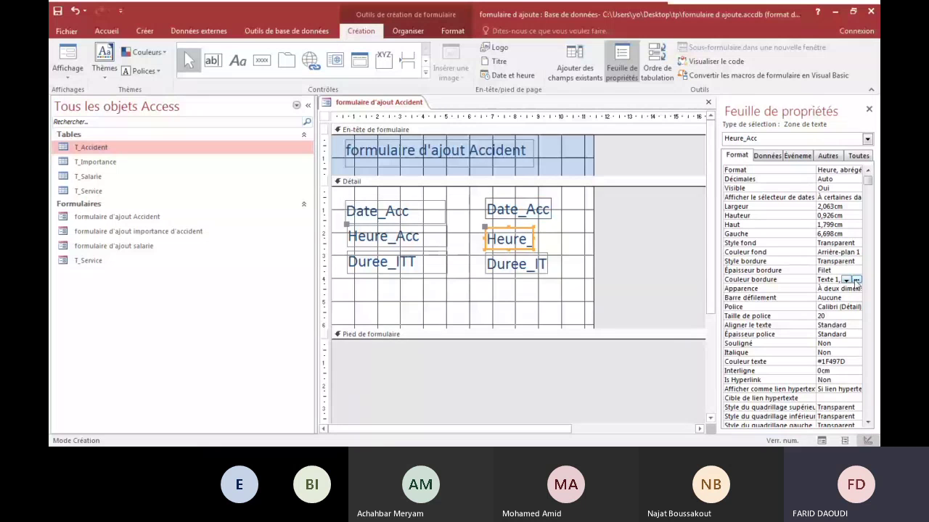
left_click(856, 280)
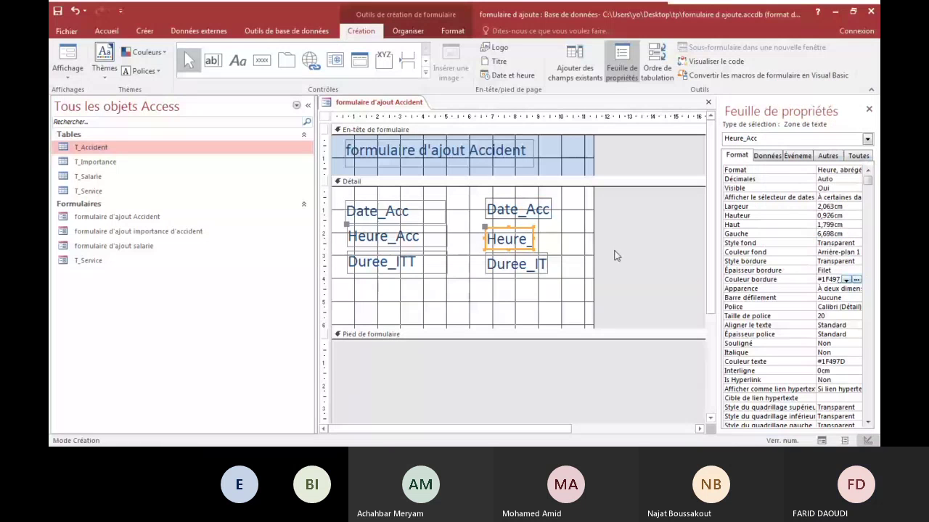
left_click(515, 264)
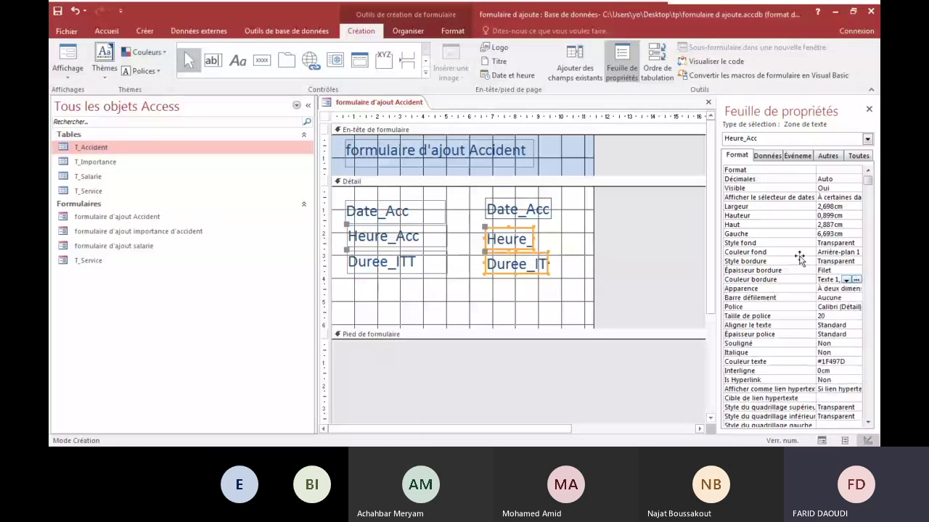
left_click(856, 280)
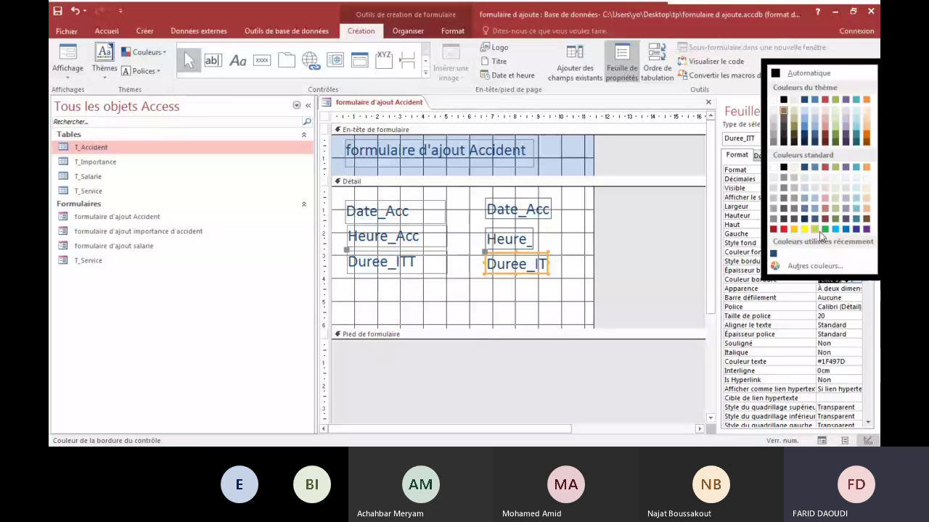
Check the bordered fields and the date pickers of Date_Acc and Heure_Acc in form view, and return to design view
left_click(68, 73)
left_click(71, 93)
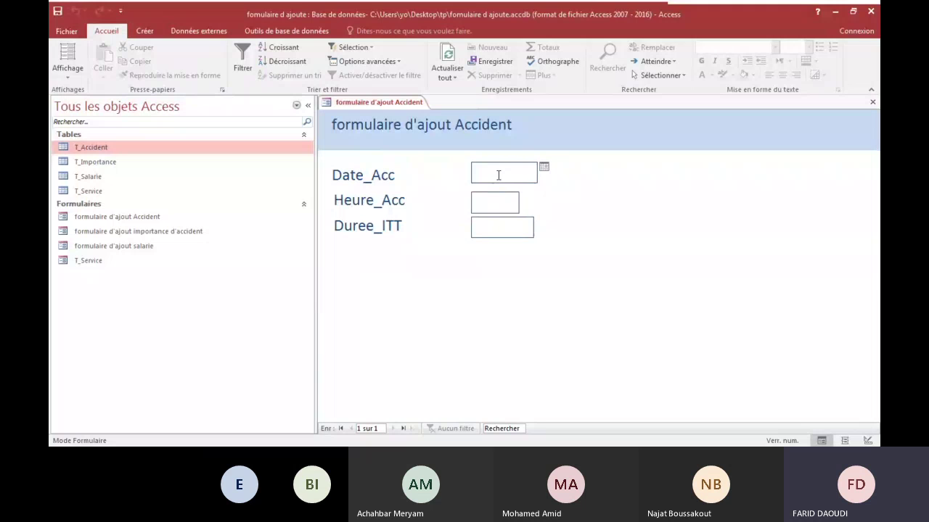
left_click(543, 167)
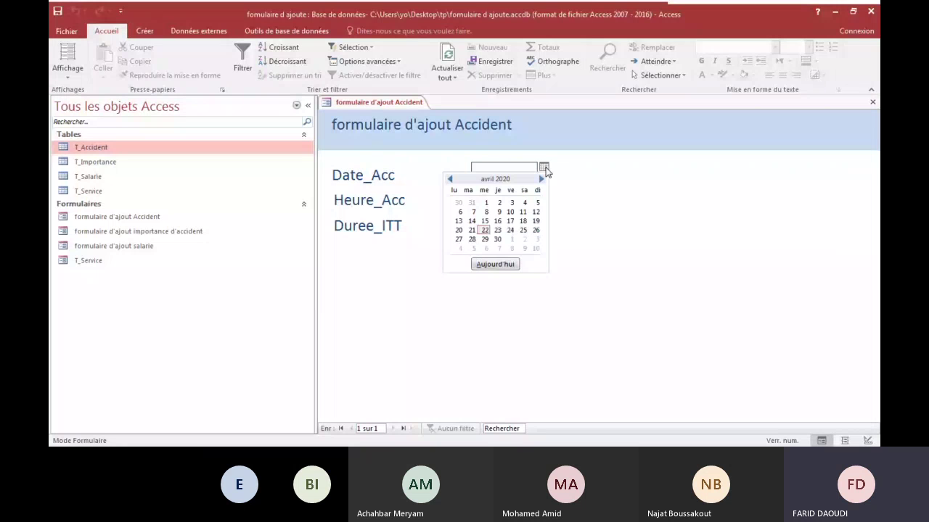
left_click(492, 200)
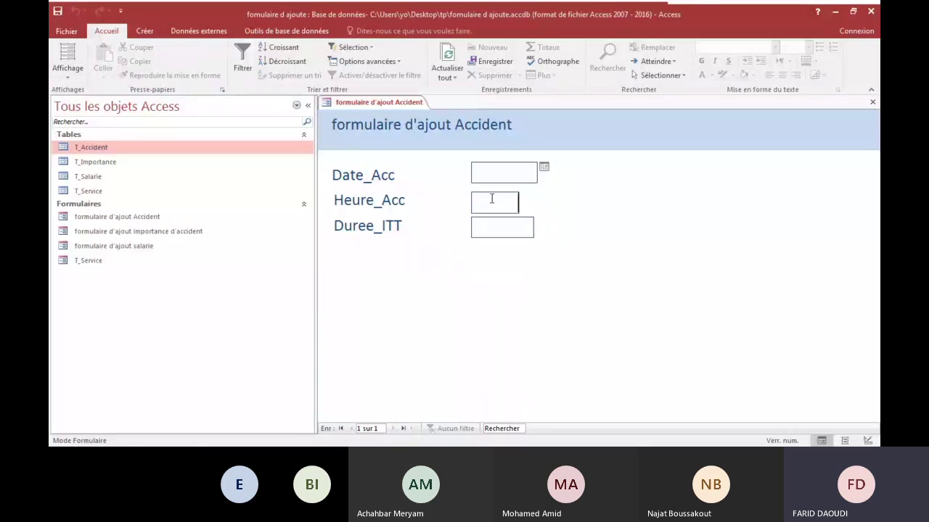
left_click(526, 198)
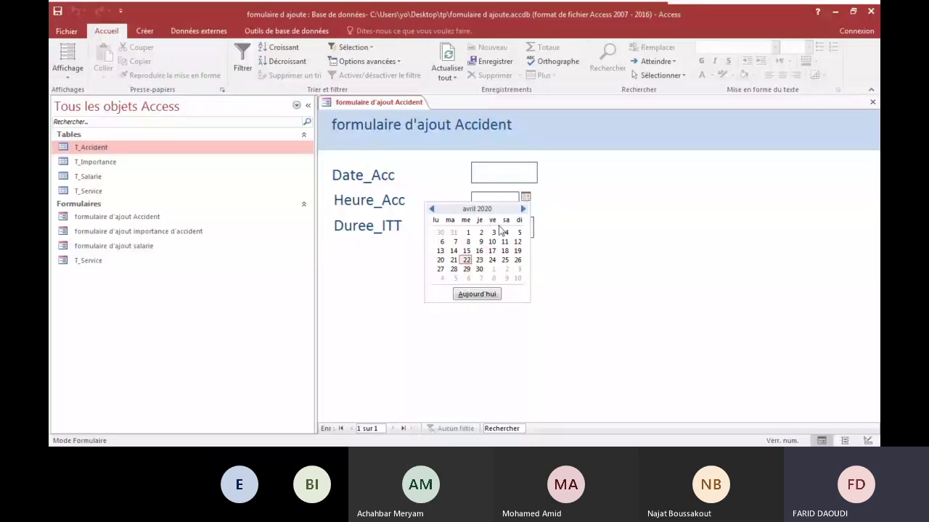
left_click(483, 199)
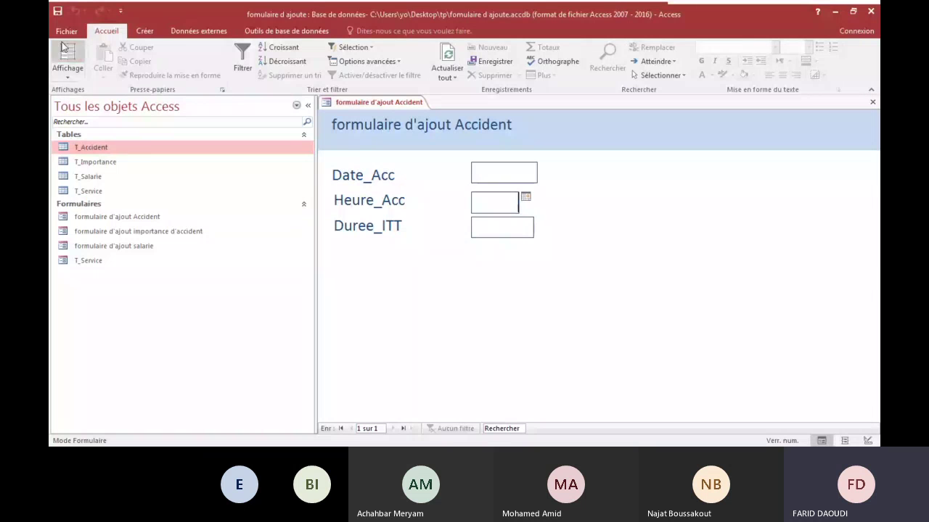
left_click(67, 71)
left_click(109, 146)
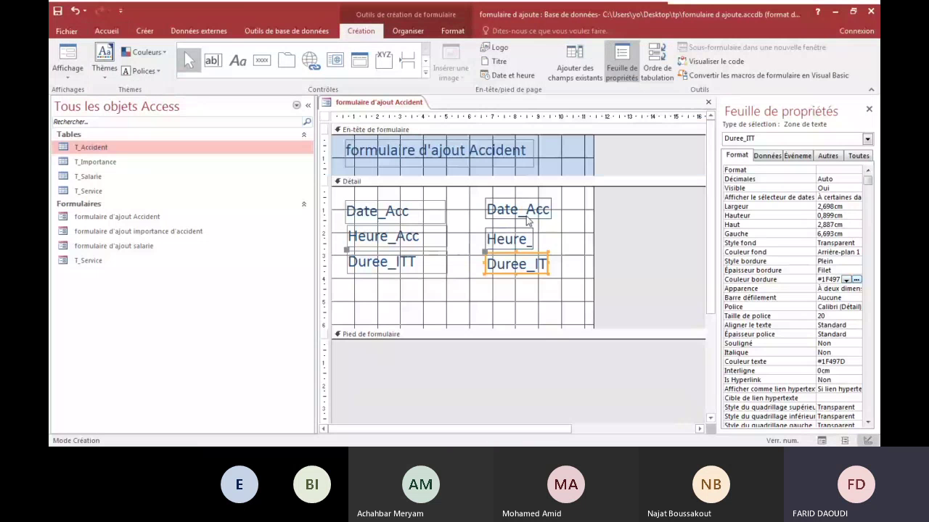
Align the Heure_Acc and Duree_ITT labels at 0,6 cm from the left edge, under the Date_Acc label, and space them out vertically
left_click(346, 229)
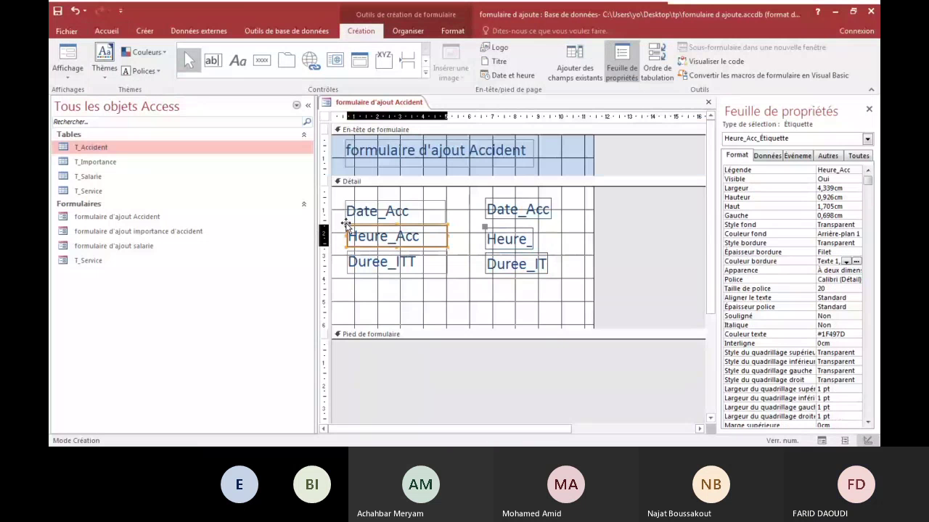
left_click(349, 253)
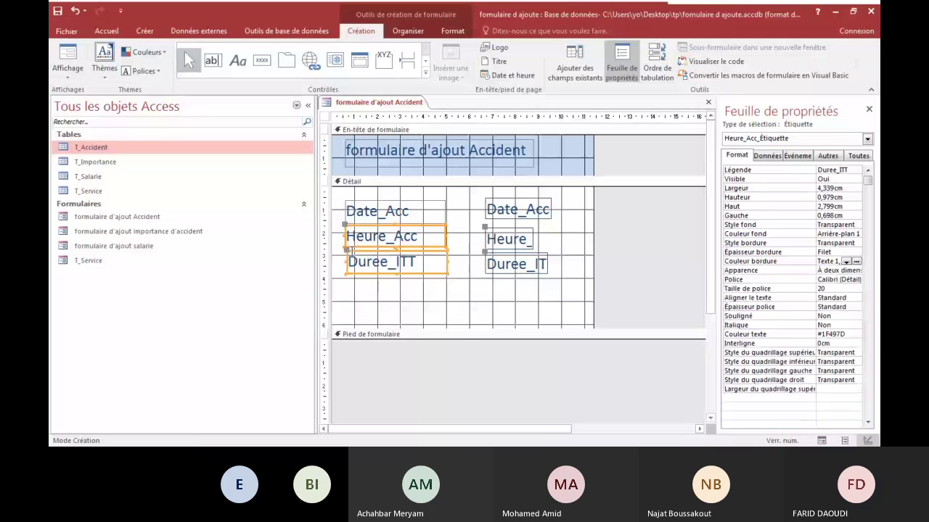
left_click_drag(349, 254, 346, 254)
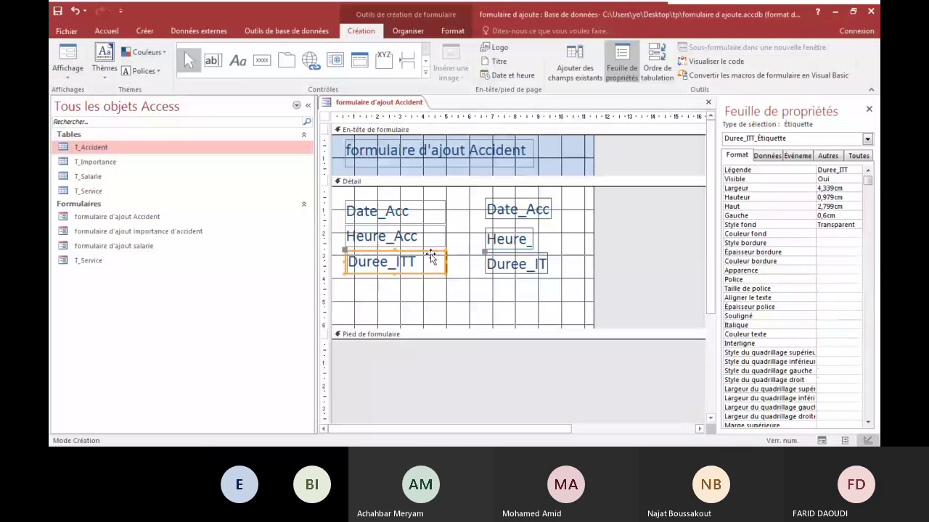
left_click(346, 249)
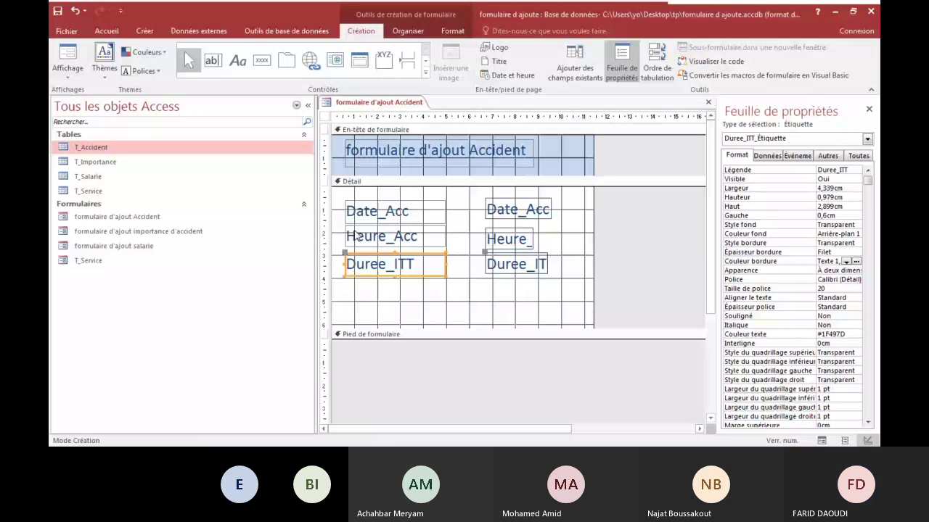
left_click(344, 225)
left_click_drag(344, 226, 344, 228)
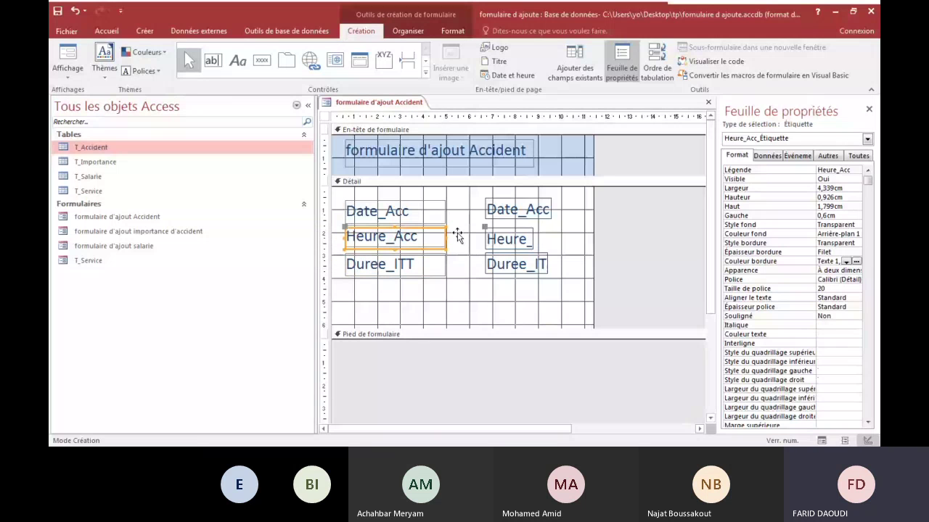
Move the Date_Acc text box down to 0,698 cm from the section's top and keep the Heure_Acc text box left-aligned at 6,698 cm
left_click(460, 239)
left_click(485, 225)
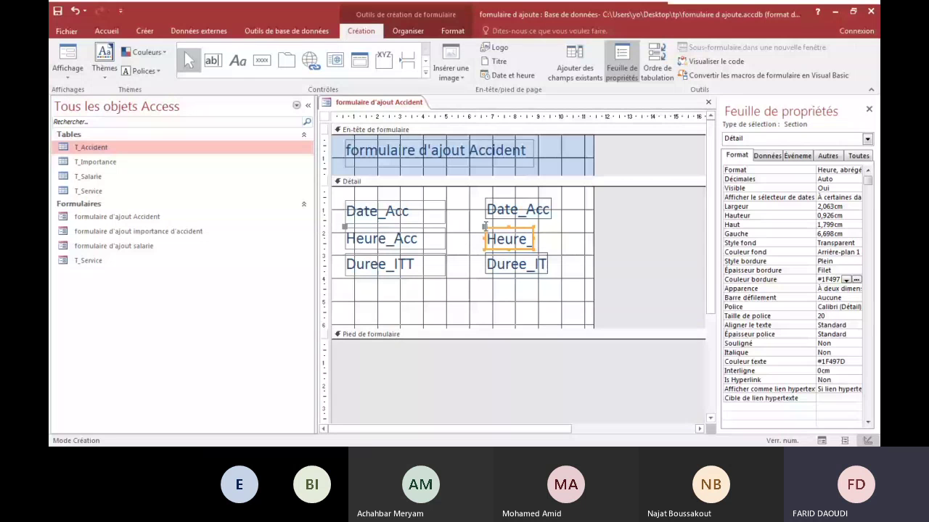
left_click_drag(485, 225, 490, 226)
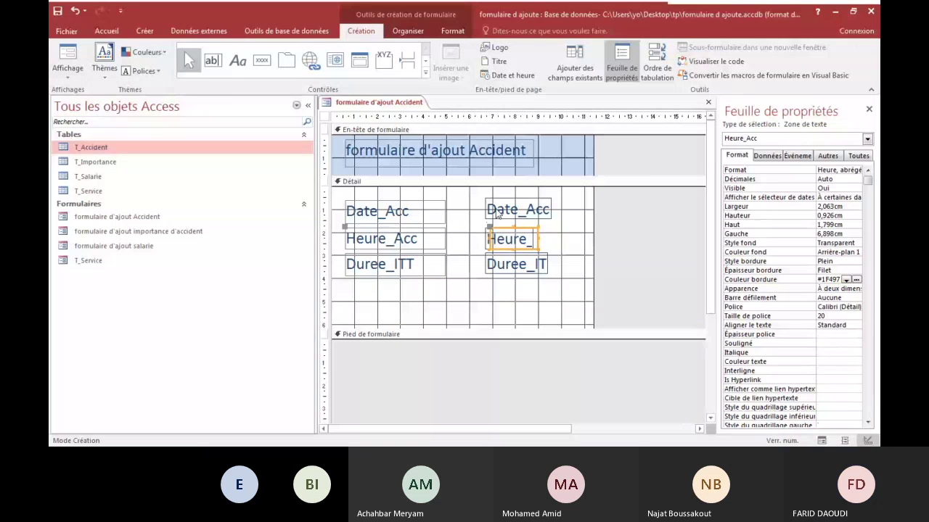
left_click(484, 201)
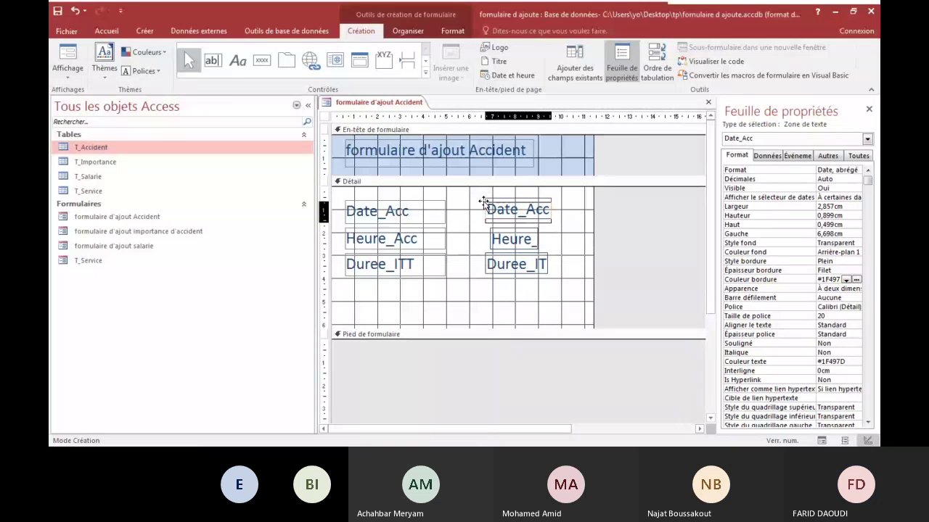
left_click_drag(484, 202, 484, 206)
left_click(461, 196)
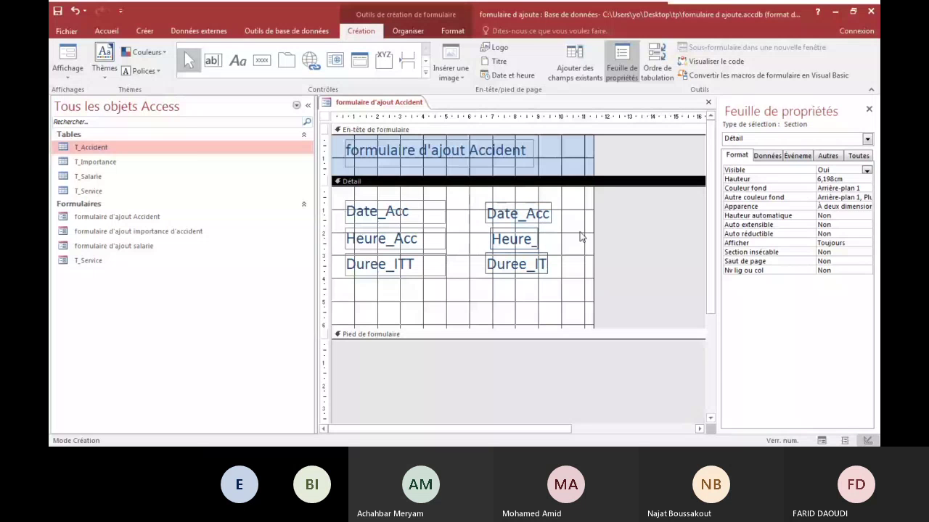
left_click(489, 231)
left_click_drag(489, 230, 484, 231)
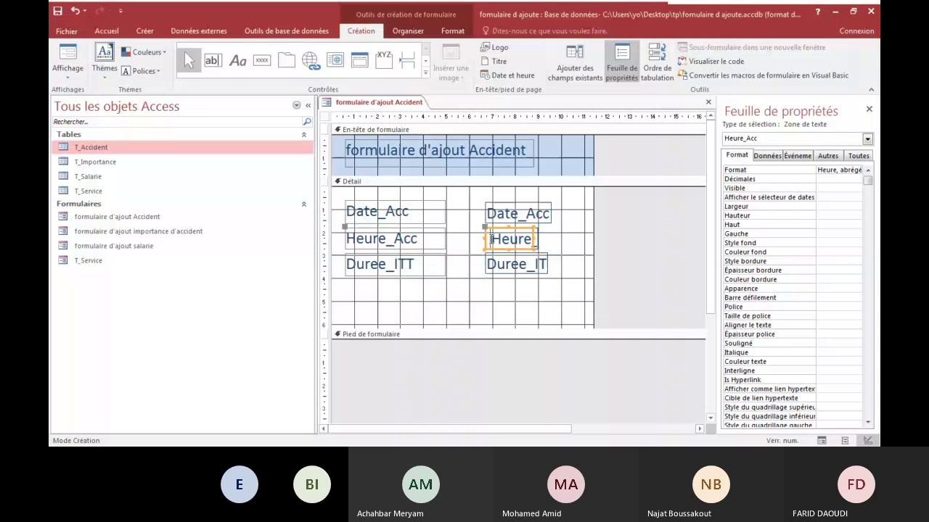
Shift the Date_Acc text box slightly left and widen the Heure_Acc text box to 2,698 cm, keeping its left position at 6,698 cm
left_click(493, 262)
left_click(496, 209)
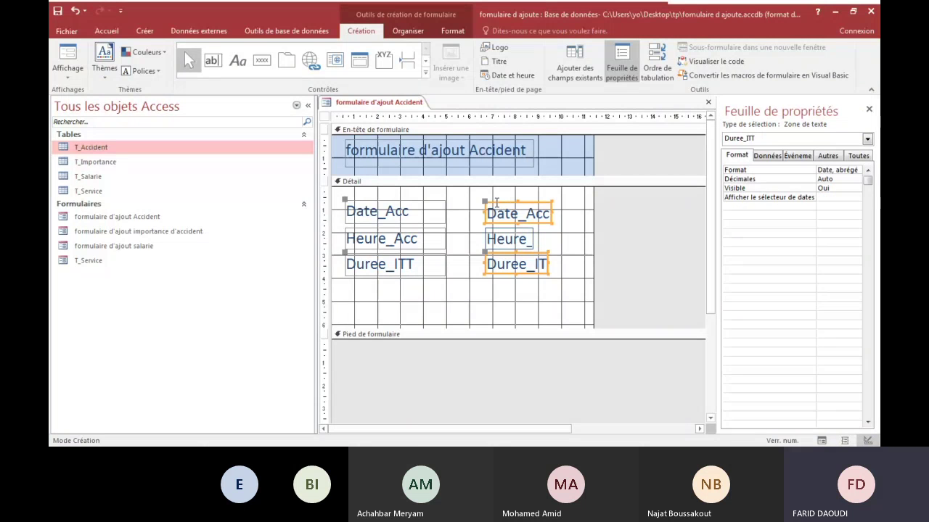
left_click(485, 202)
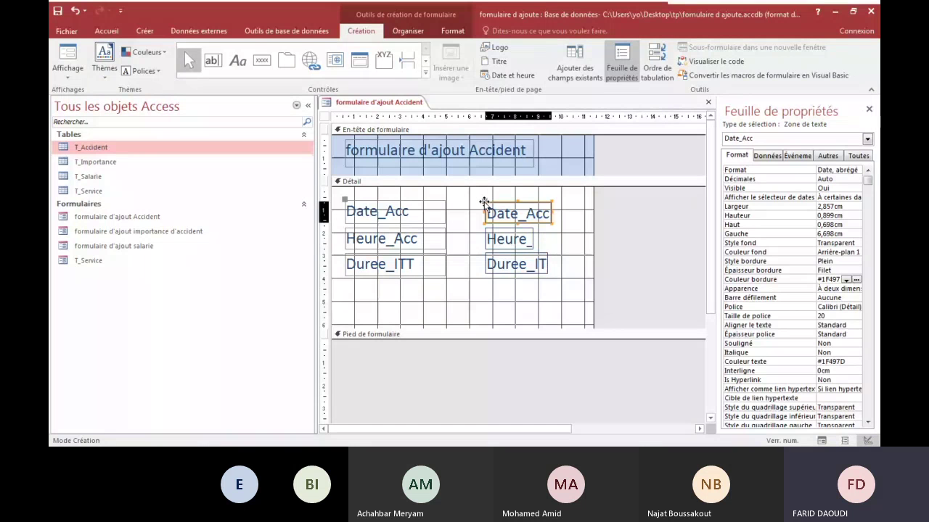
left_click(565, 247)
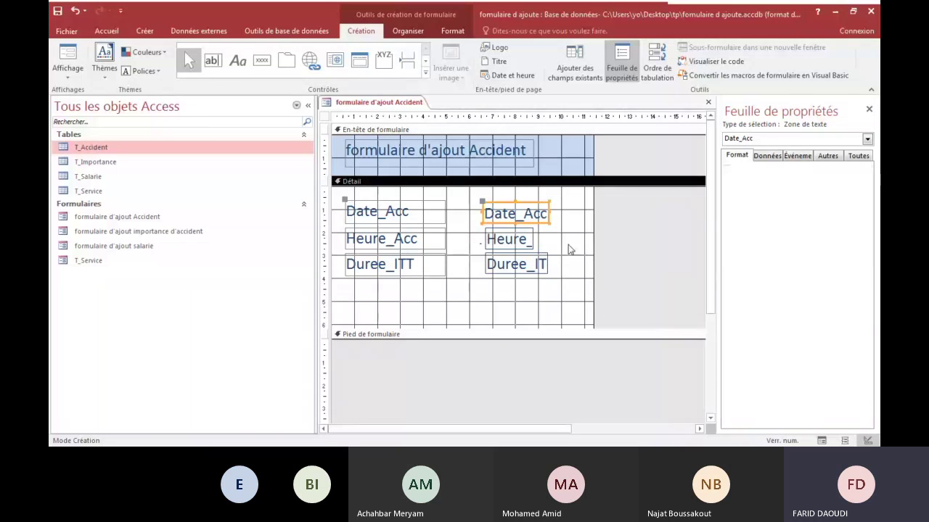
left_click(541, 244)
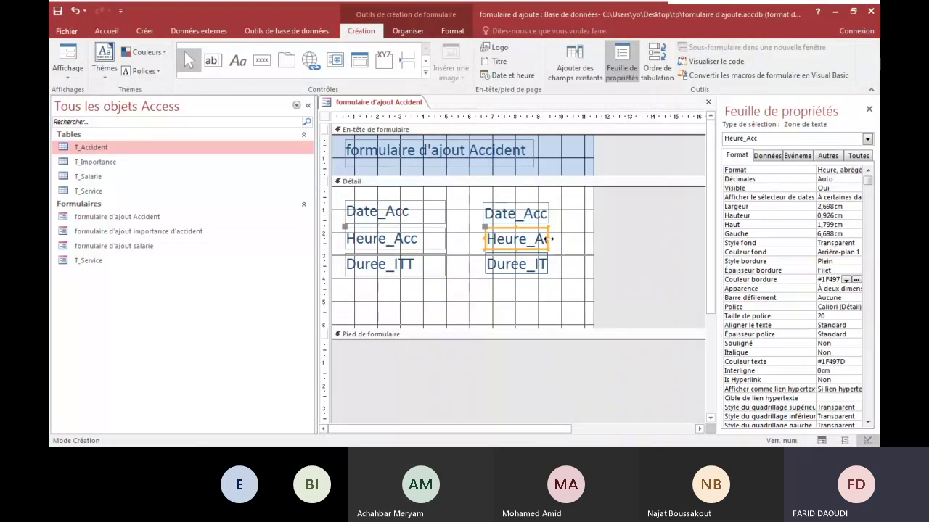
key("Right")
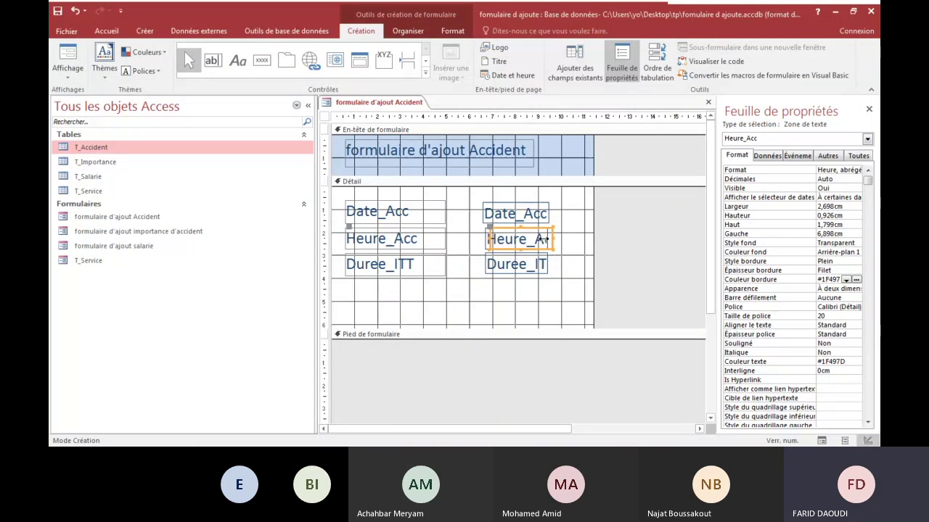
left_click(80, 14)
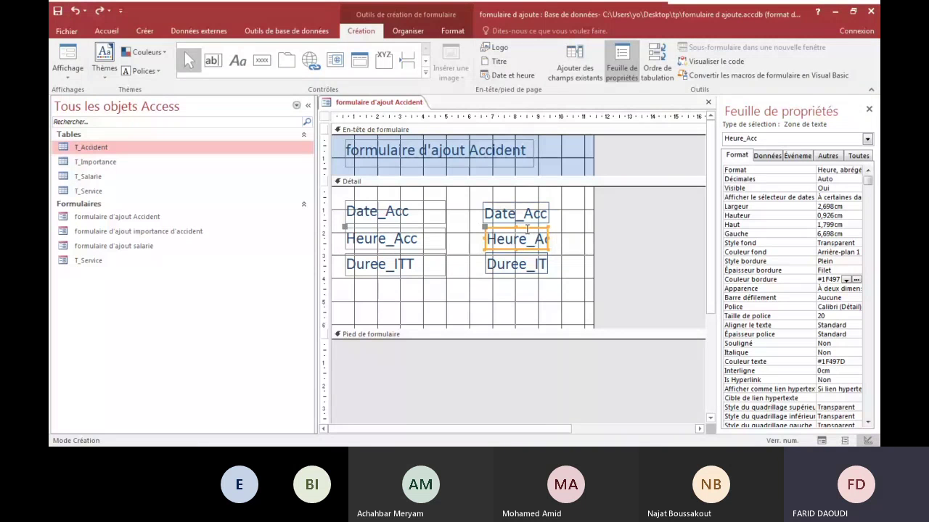
Set the Heure_Acc text box's date picker display (Afficher le sélecteur de dates) to Jamais
left_click(767, 155)
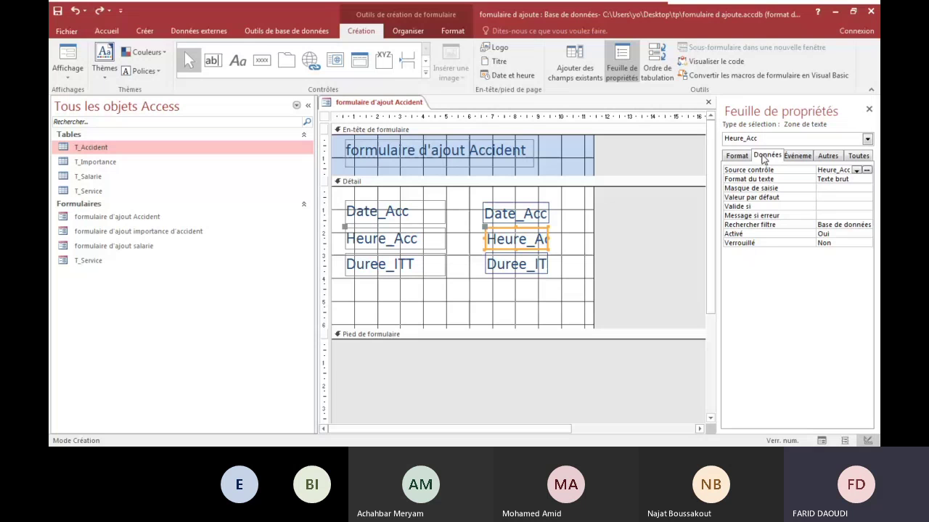
left_click(739, 157)
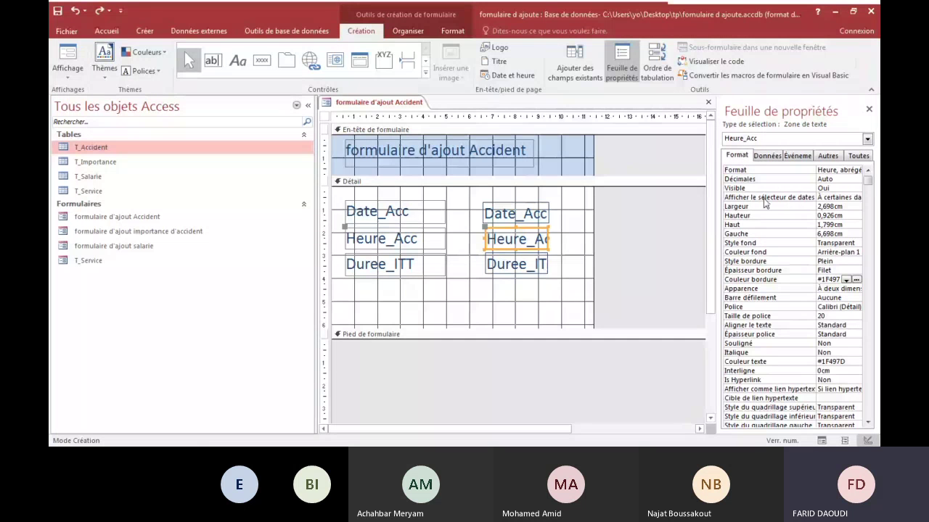
left_click(849, 196)
double_click(849, 197)
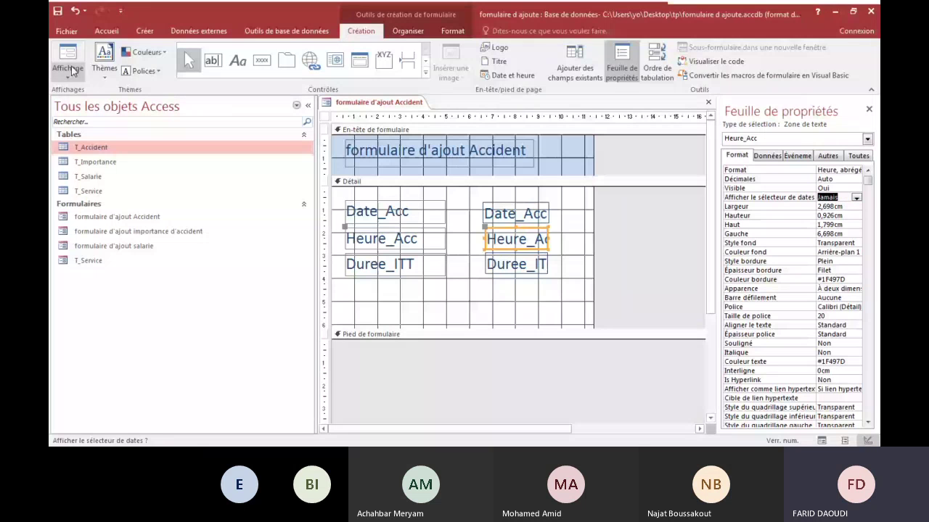
Check the aligned fields and Heure_Acc's date picker setting in form view, and return to design view
left_click(73, 70)
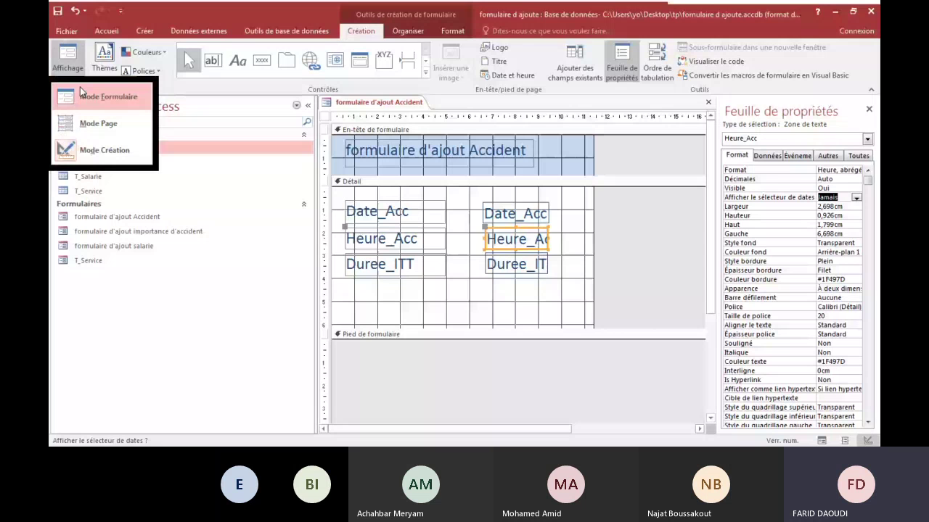
left_click(107, 97)
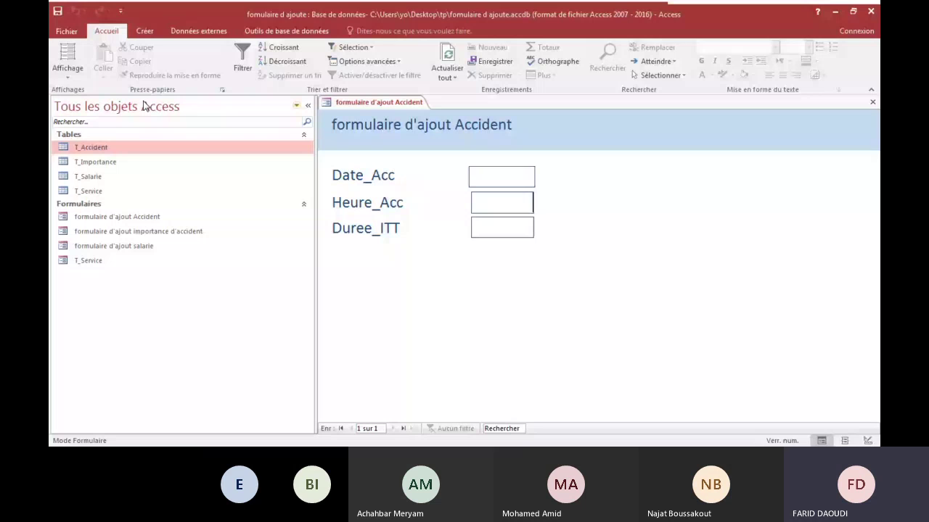
left_click(67, 69)
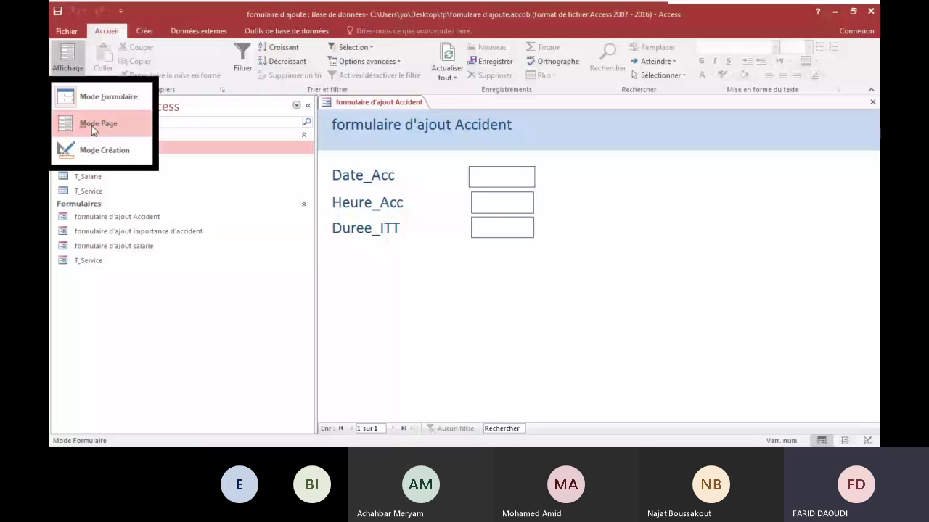
left_click(95, 151)
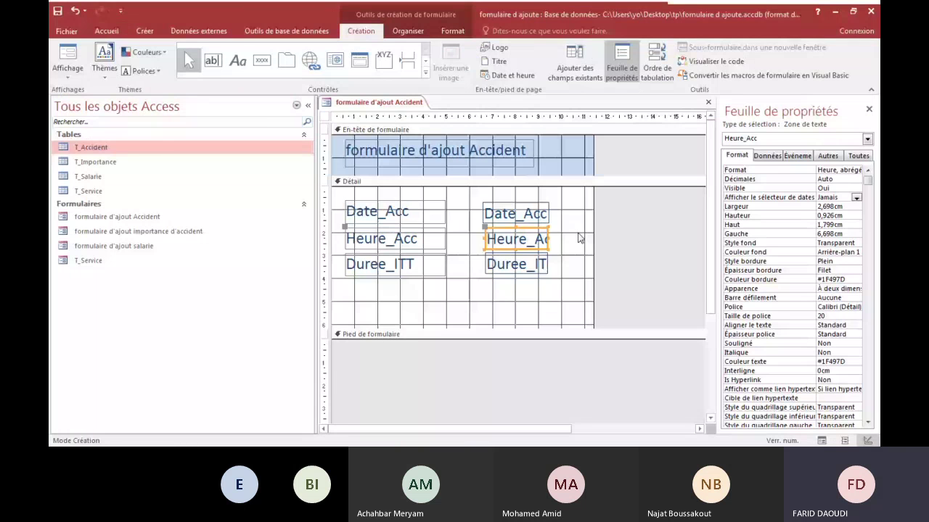
Apply the "Heure, abrégé" input mask (00:00) to the Heure_Acc text box, keeping the underscore placeholder
left_click(767, 156)
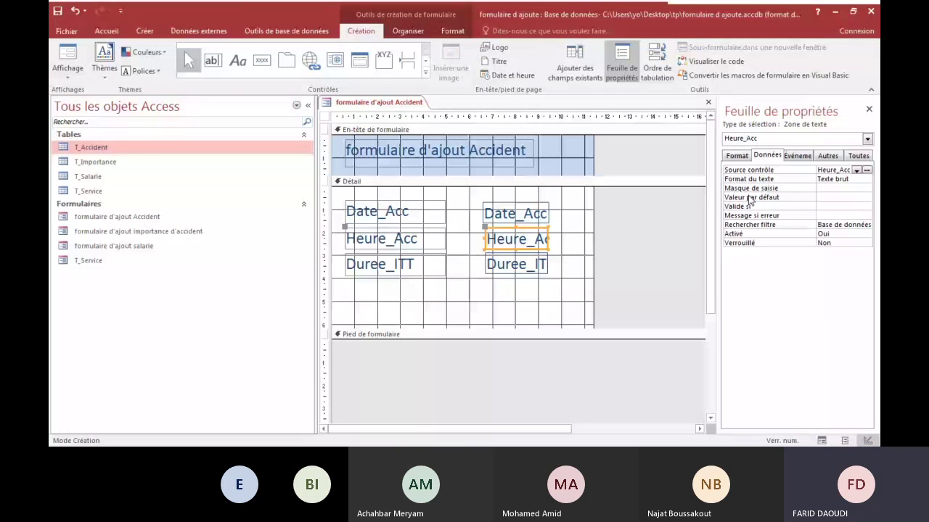
left_click(835, 188)
left_click(866, 188)
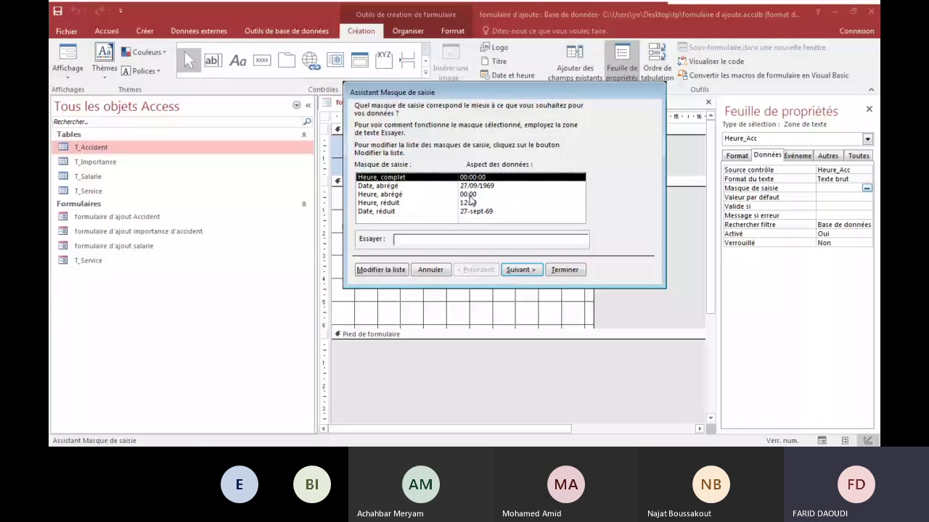
left_click(471, 196)
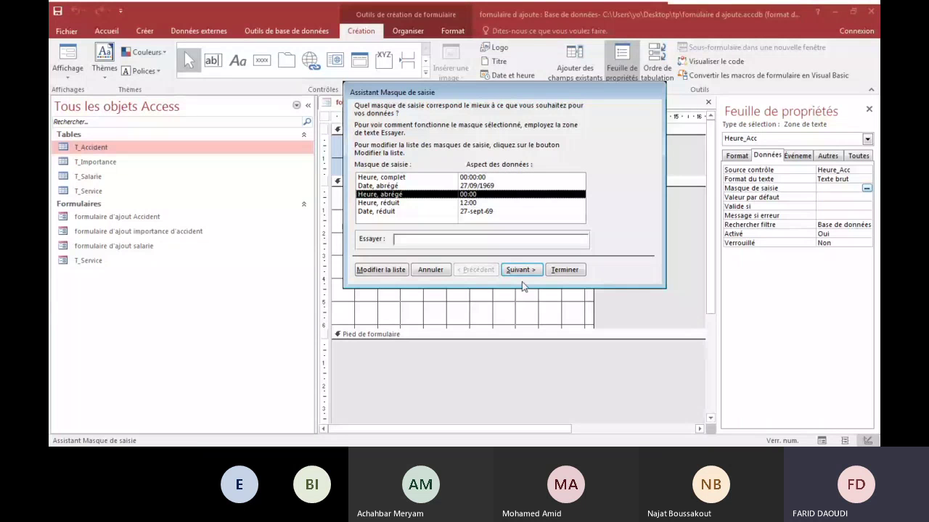
left_click(520, 272)
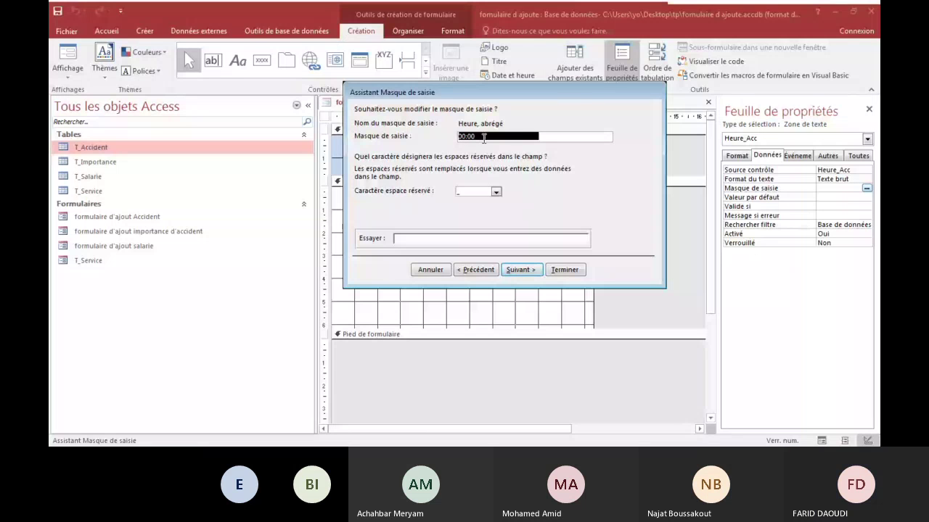
left_click(520, 271)
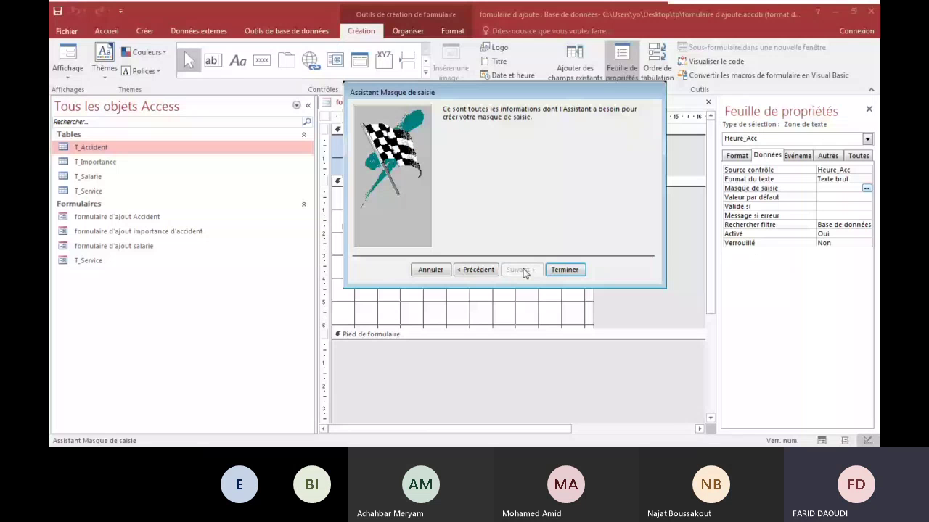
left_click(565, 270)
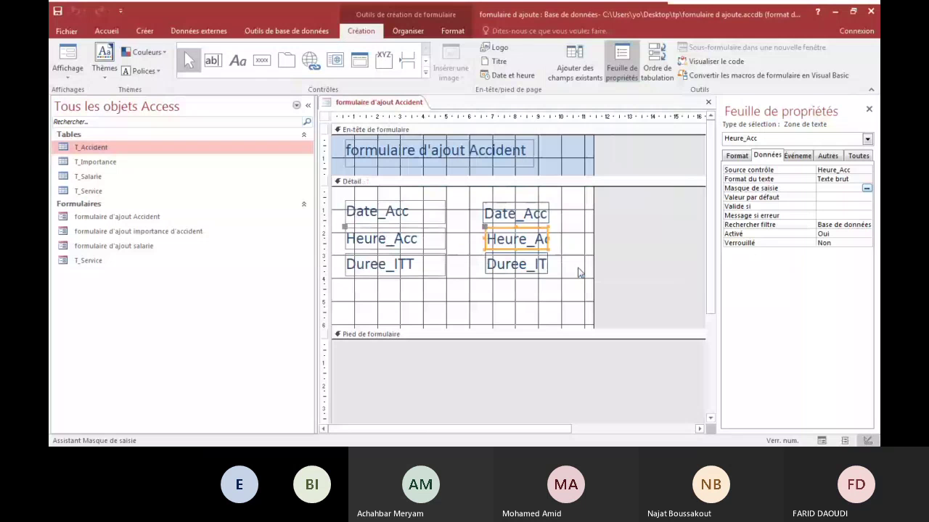
Check the Heure_Acc input mask in form view, and return to design view
key("Right")
key("Right")
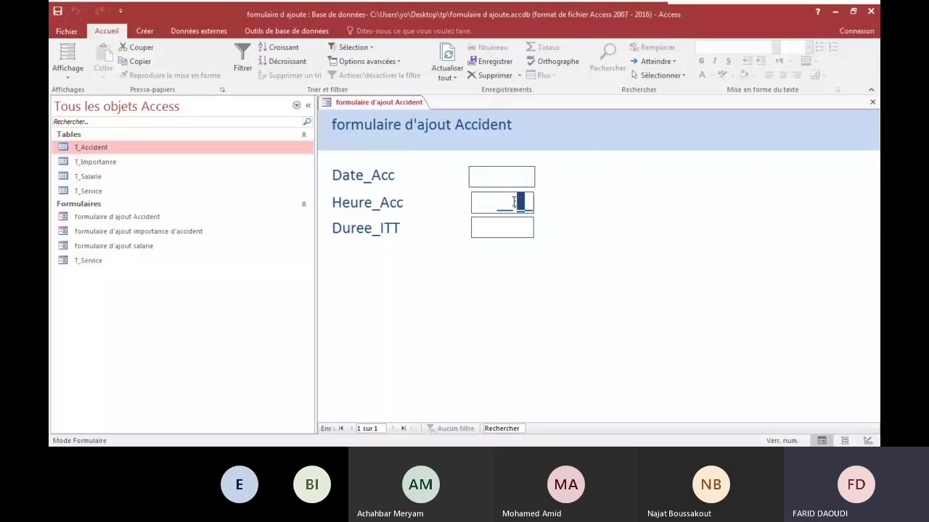
left_click(498, 225)
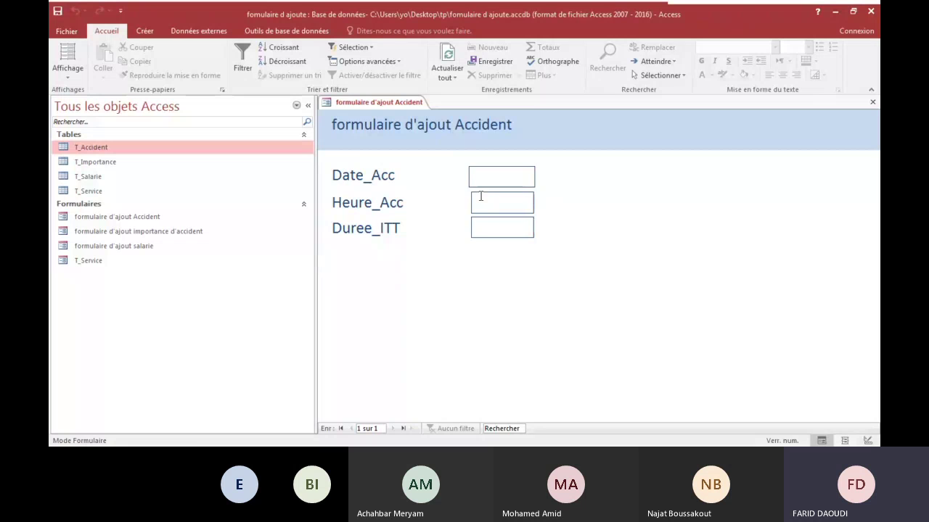
left_click(71, 75)
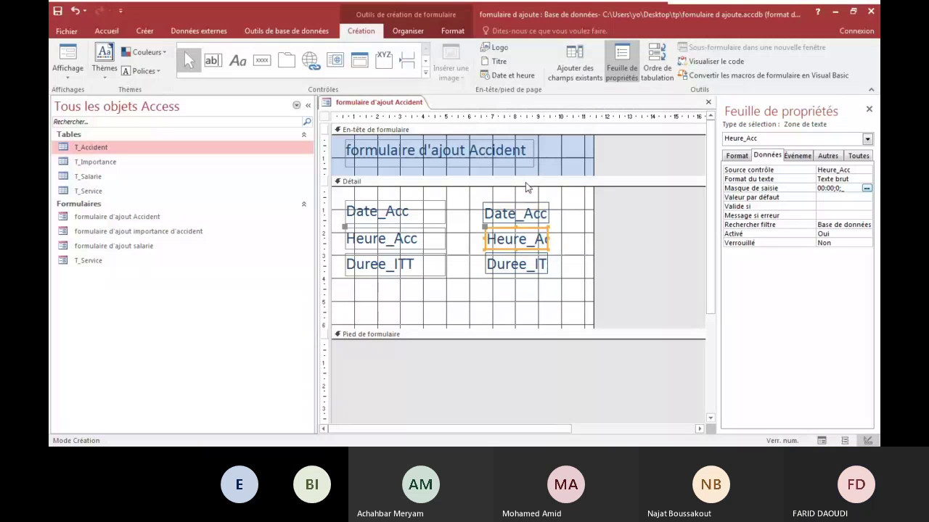
Extend the Détail section downward and move all three labels and their text boxes down about 2 cm to free space above them
left_click_drag(501, 328, 498, 367)
left_click_drag(343, 195, 544, 282)
left_click_drag(494, 208, 495, 241)
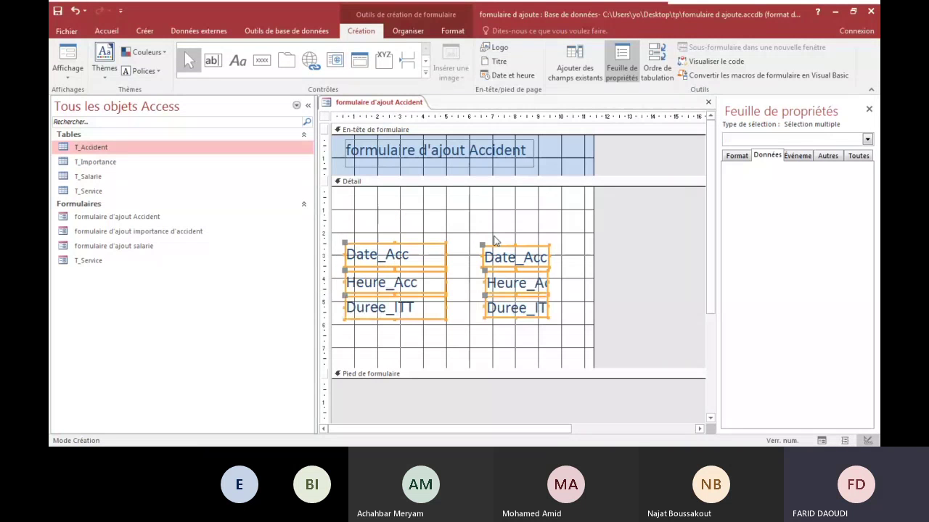
left_click(493, 237)
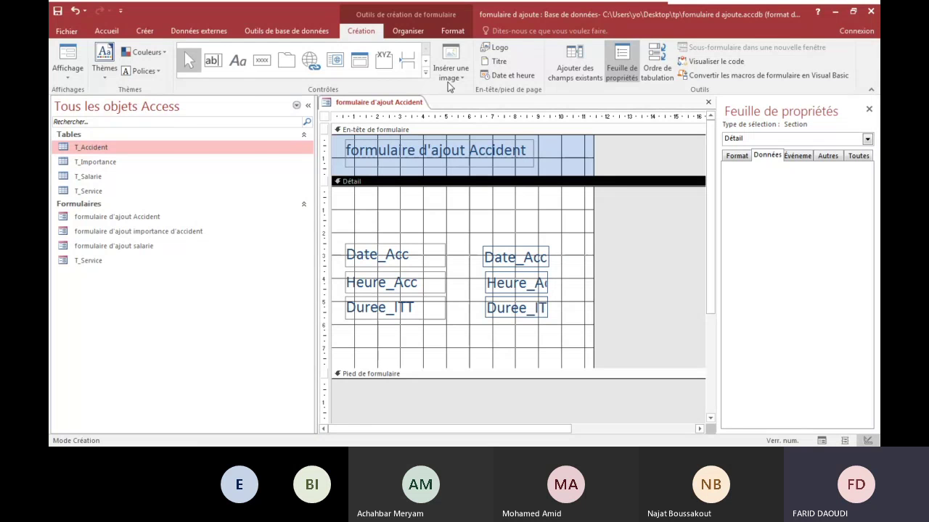
Insert a combo box below the Duree_ITT label that takes its values from the Importance_Acc field of T_Importance
left_click(425, 73)
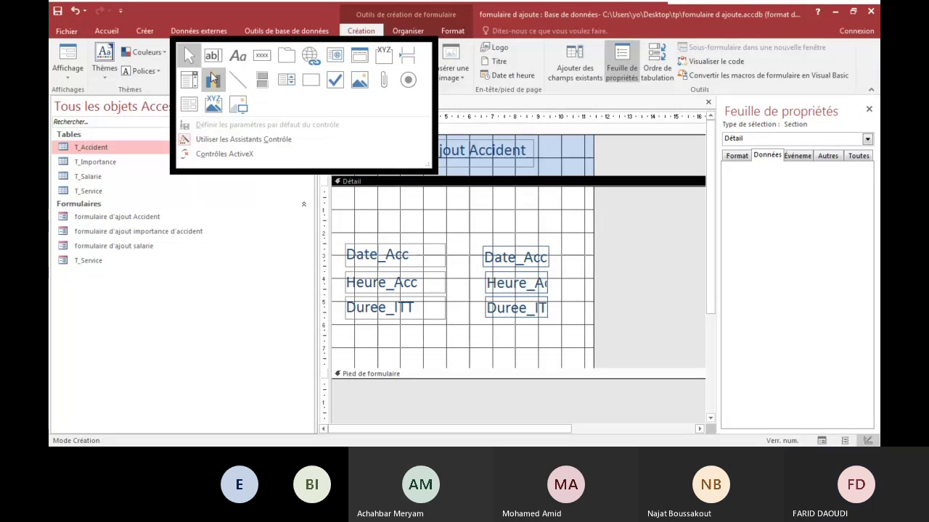
left_click(189, 80)
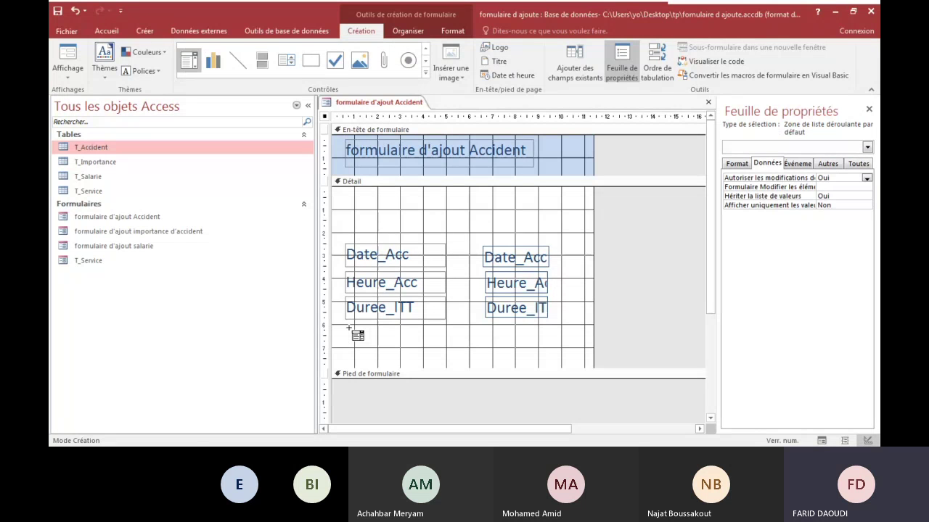
left_click_drag(348, 328, 440, 335)
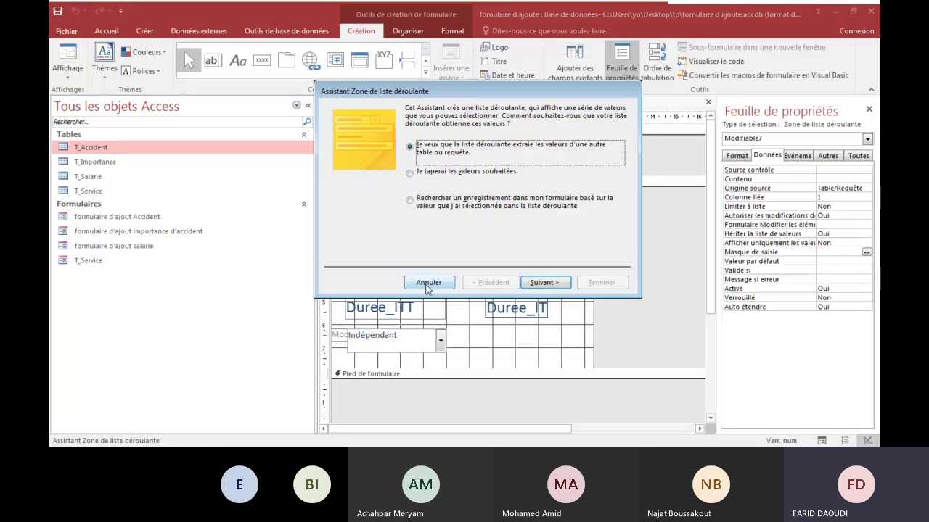
left_click(545, 283)
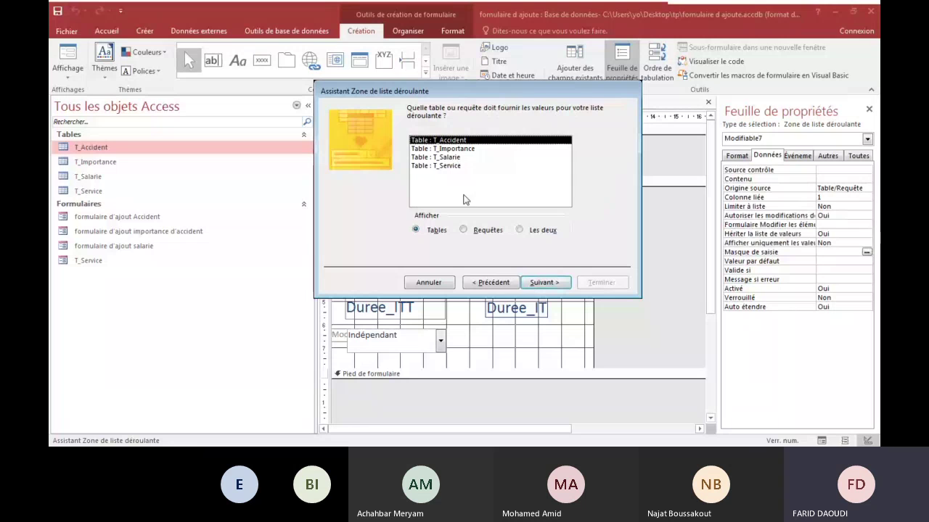
left_click(455, 151)
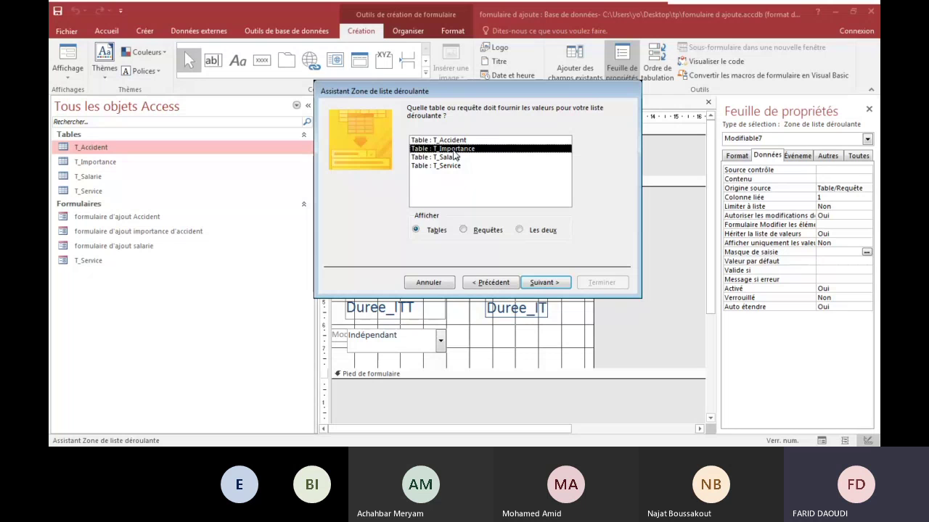
double_click(453, 150)
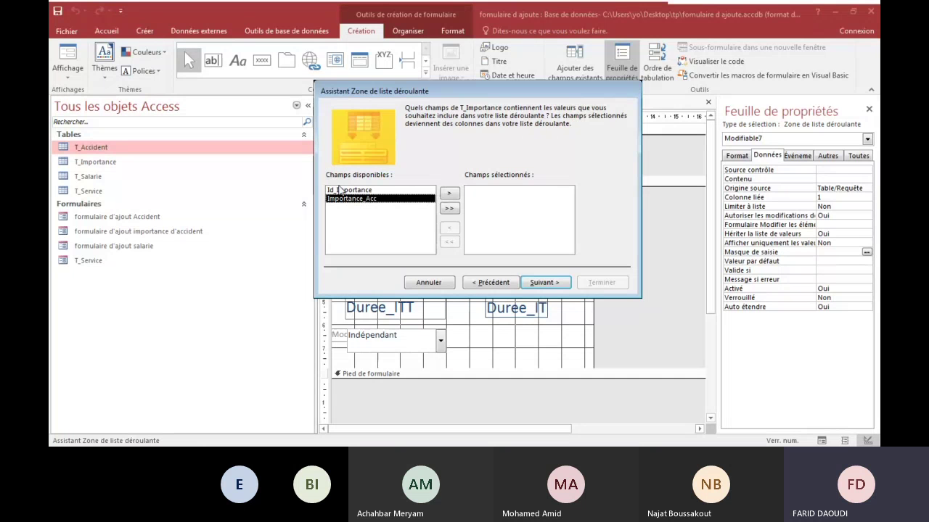
double_click(382, 199)
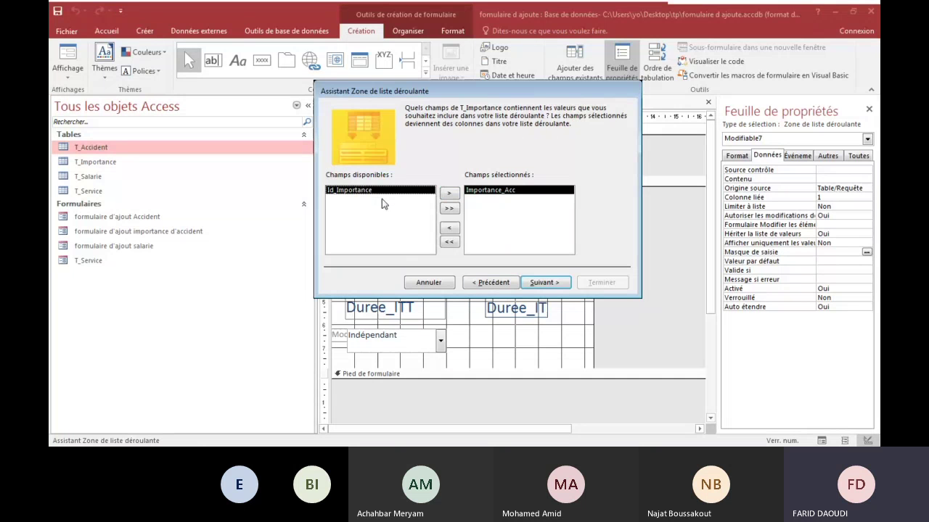
Leave the combo box list without a sort order and keep its key column hidden
left_click(545, 283)
left_click(544, 283)
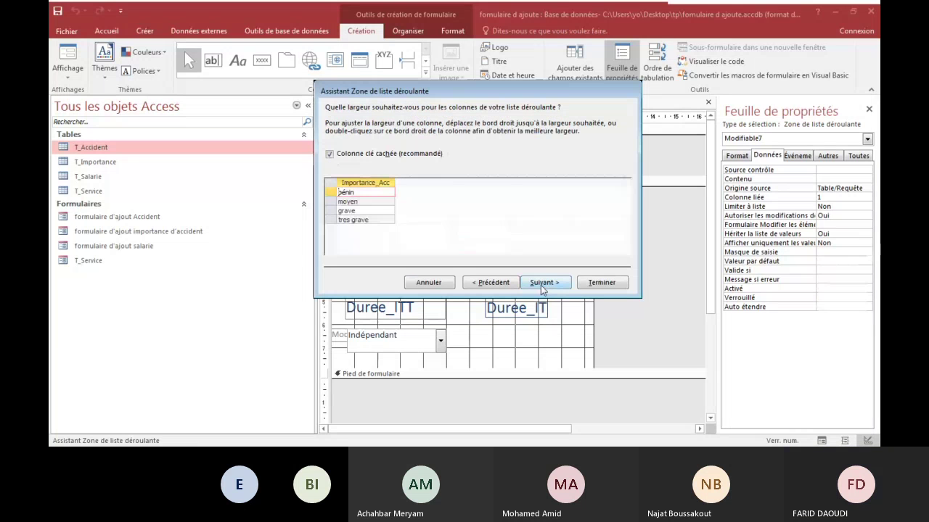
left_click(330, 155)
left_click(331, 154)
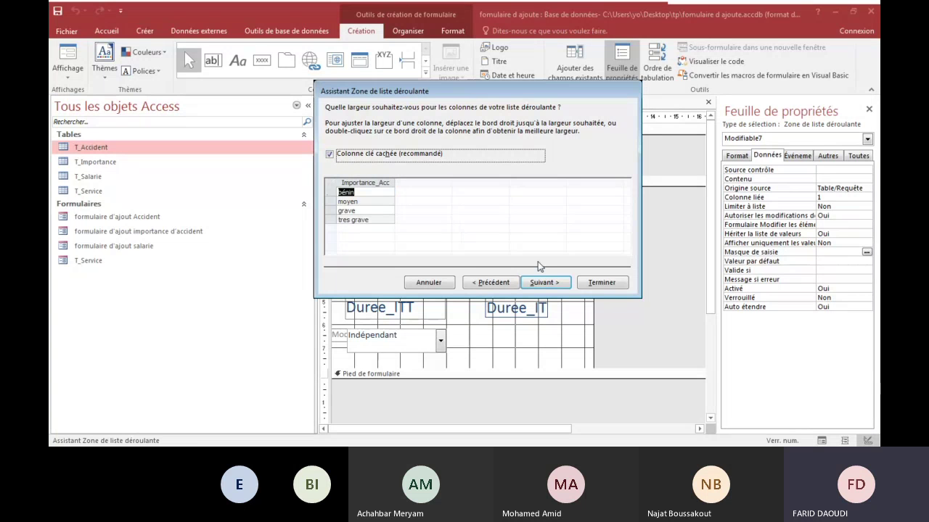
left_click(546, 283)
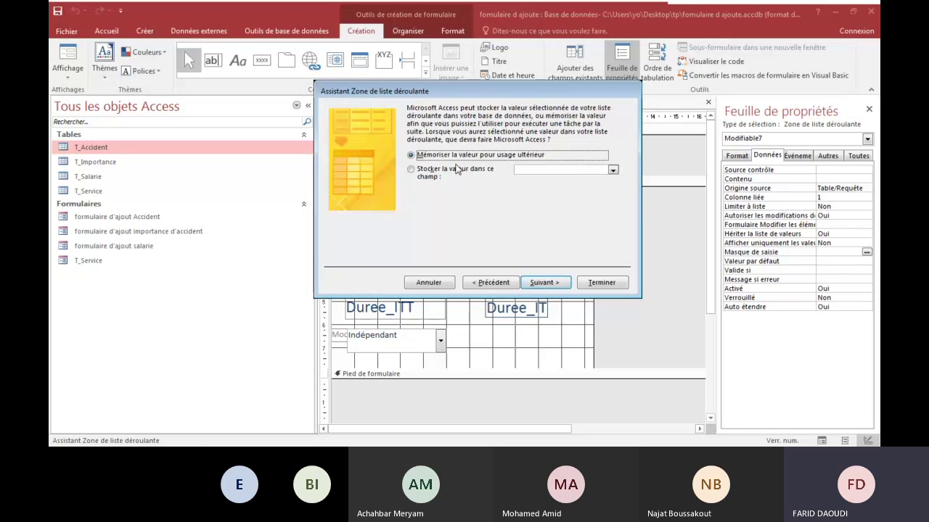
Store the combo box's value in Id_Importance and label it "liste importance", completing the wizard
left_click(407, 171)
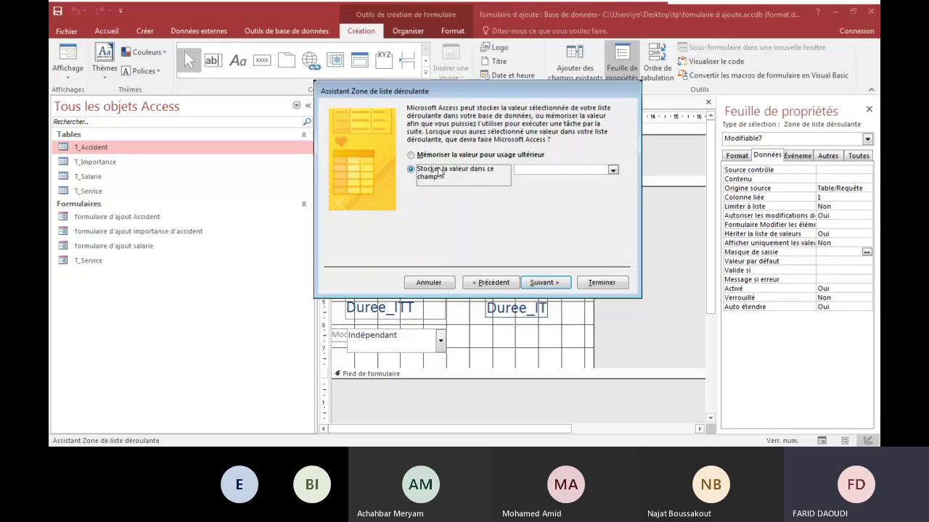
left_click(613, 170)
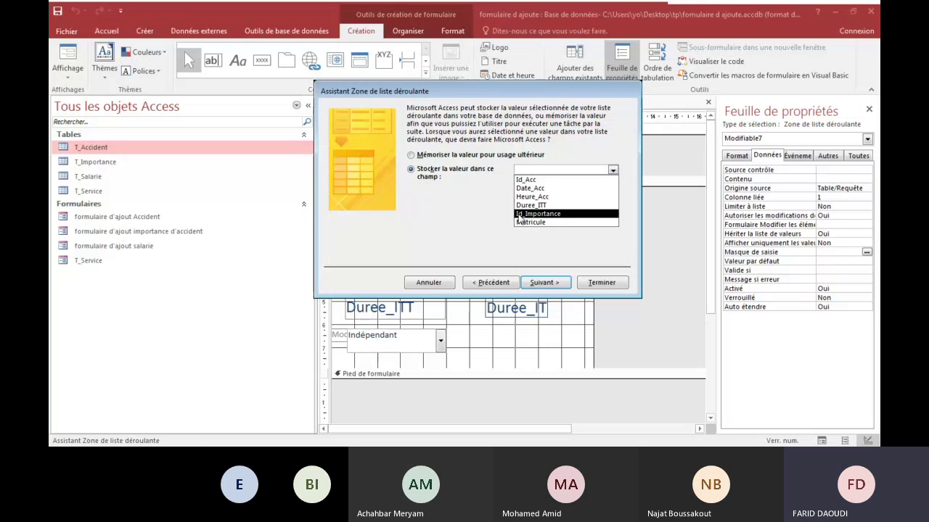
left_click(521, 215)
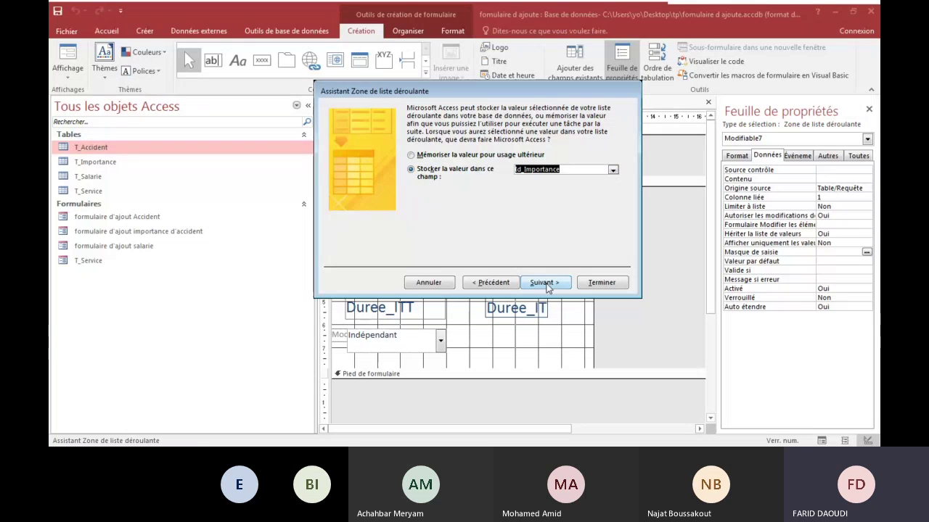
left_click(546, 283)
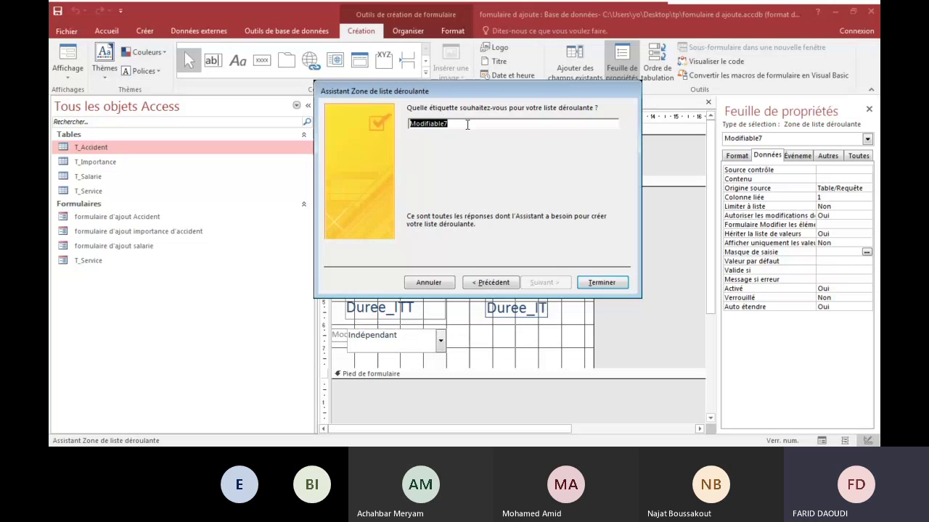
key("BackSpace")
type("liste ")
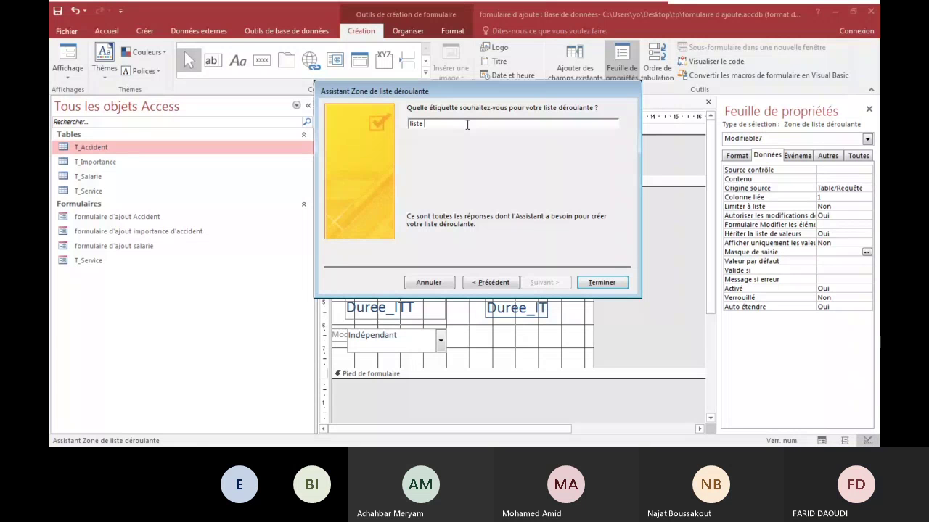
type("importance")
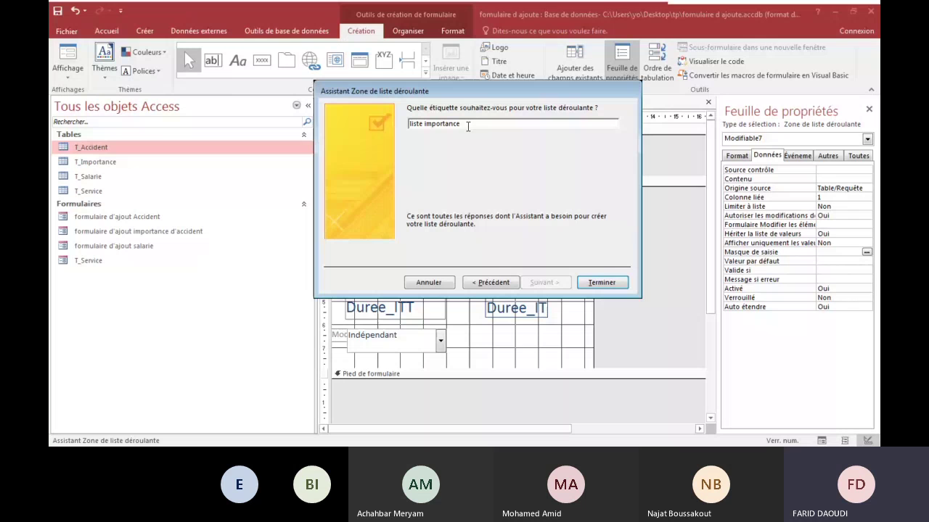
left_click(594, 283)
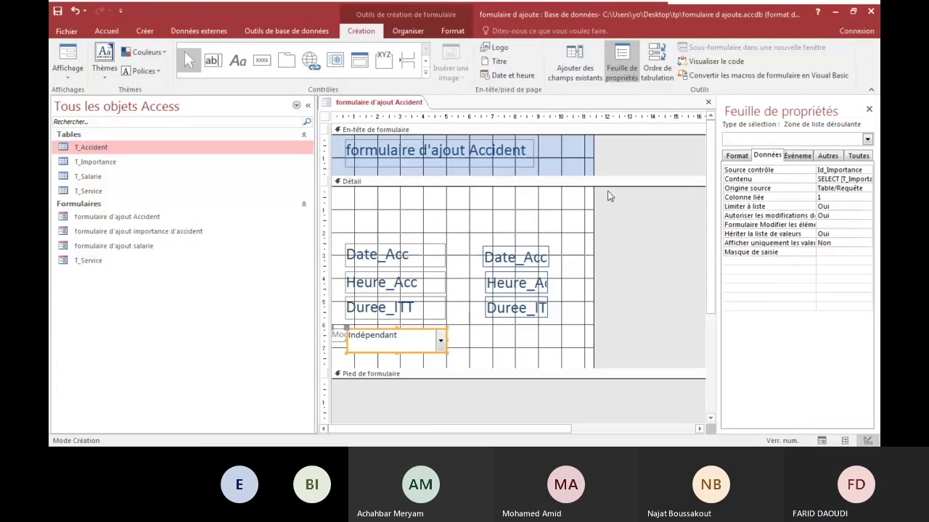
Move the Id_Importance combo box below the text box column and shift the three text boxes about 1.2 cm left
left_click_drag(390, 328, 515, 333)
left_click(506, 332)
left_click(494, 251)
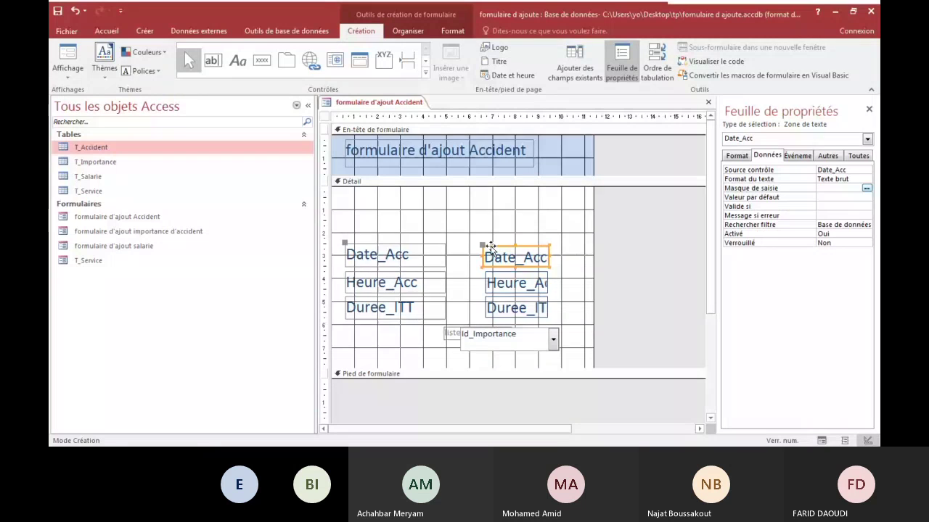
left_click_drag(482, 246, 457, 271)
left_click_drag(486, 300, 460, 296)
Move the "liste importance" label under the Duree_ITT label and enlarge it to about 4.3 cm by 1 cm
left_click_drag(472, 330, 348, 328)
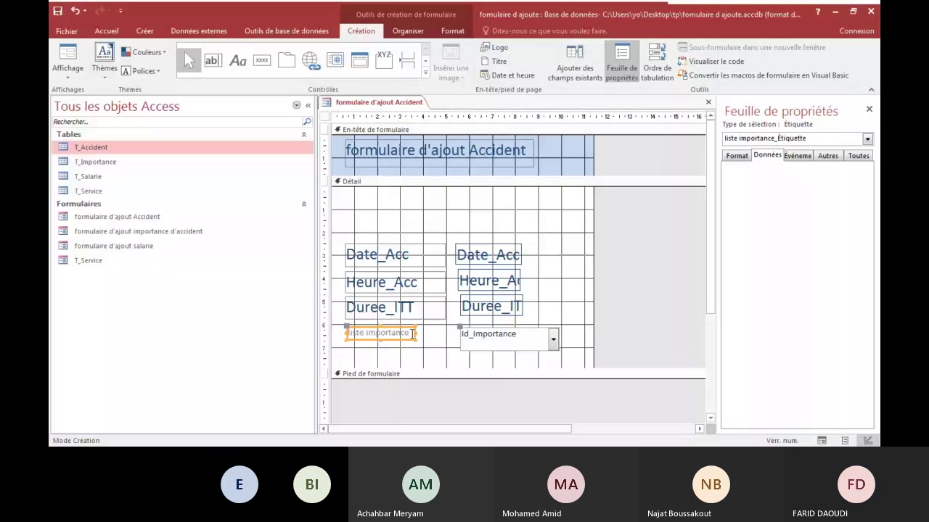
left_click_drag(415, 334, 399, 349)
left_click(493, 347)
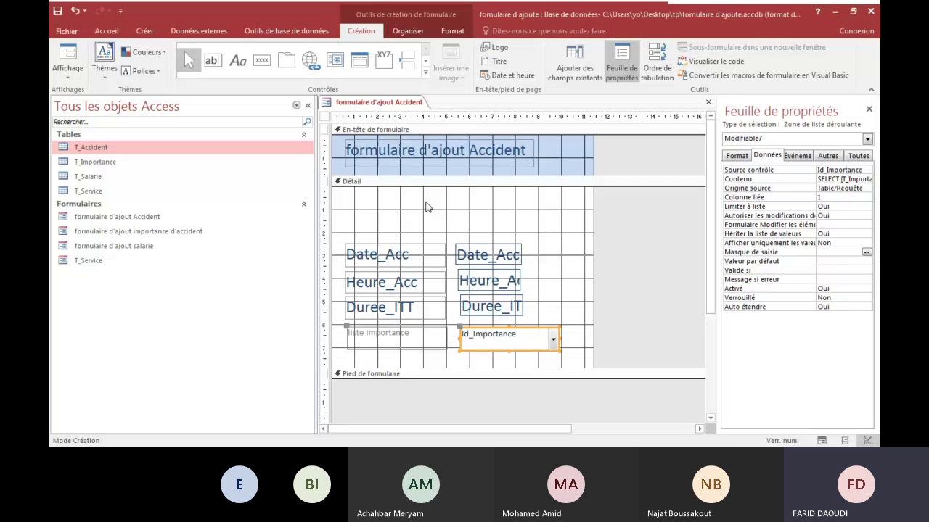
Insert a combo box above the Date_Acc text box that takes Matricule and Nom_Sal from T_Salarie
left_click(426, 72)
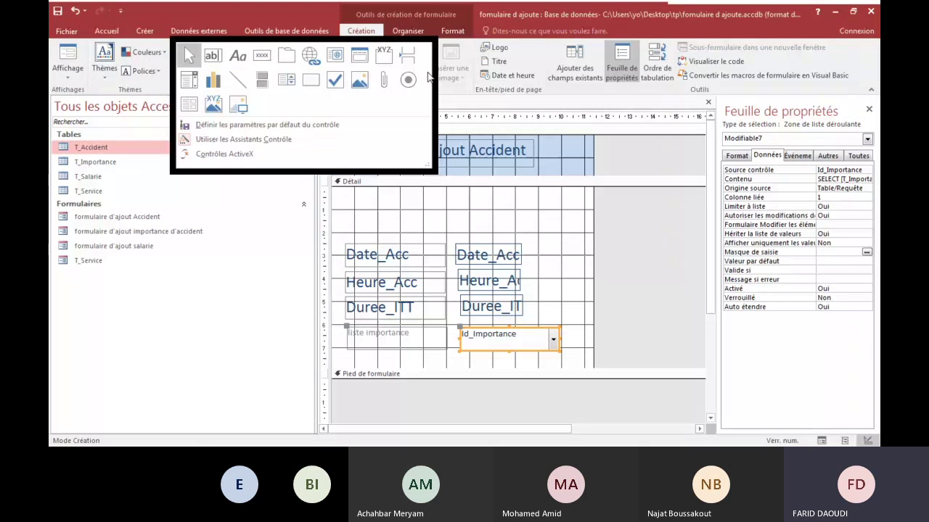
left_click(188, 80)
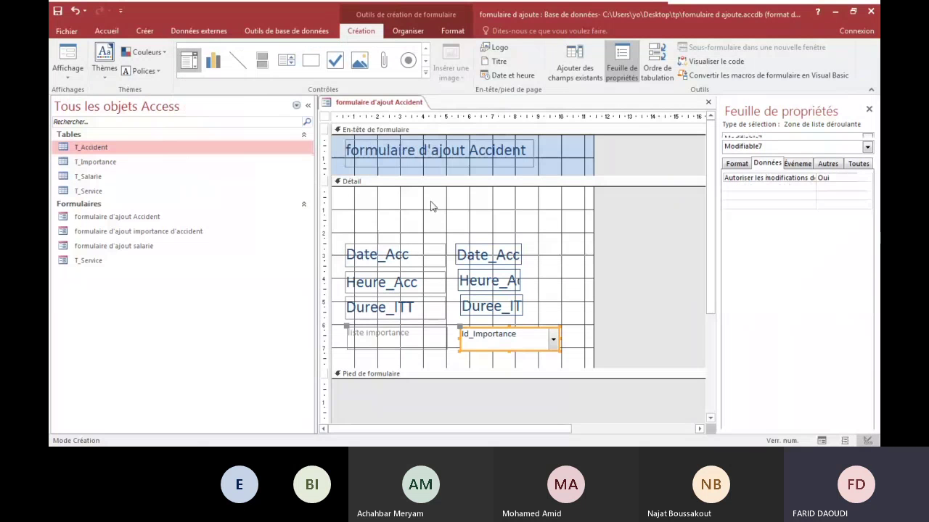
left_click_drag(453, 212, 528, 227)
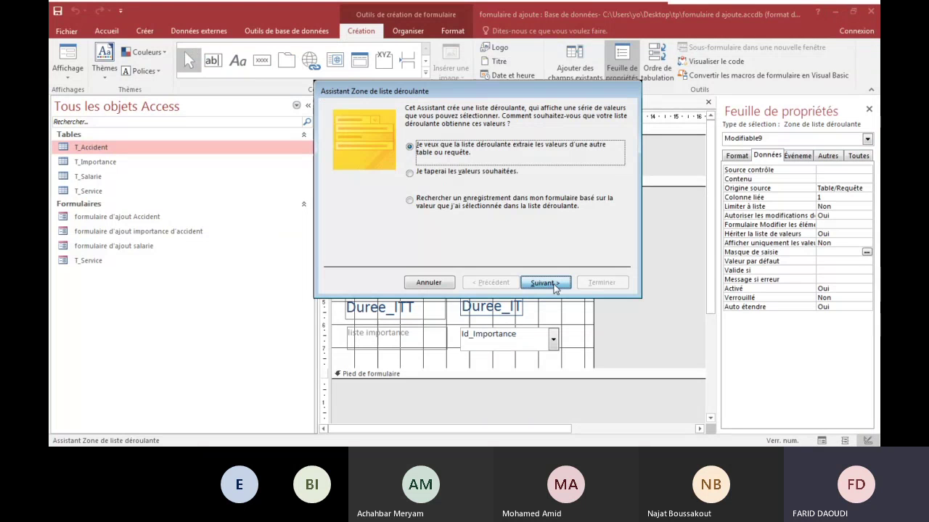
left_click(544, 283)
key("Down")
key("Down")
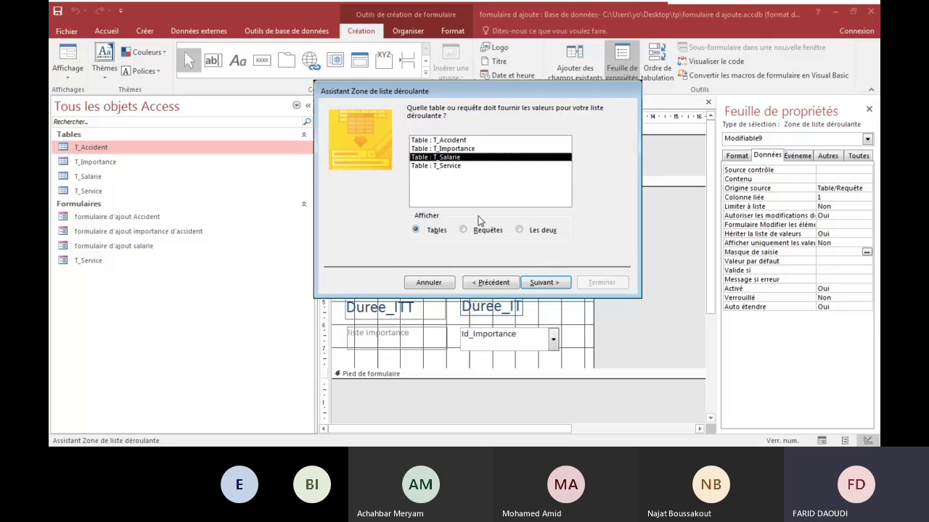
left_click(535, 282)
double_click(342, 190)
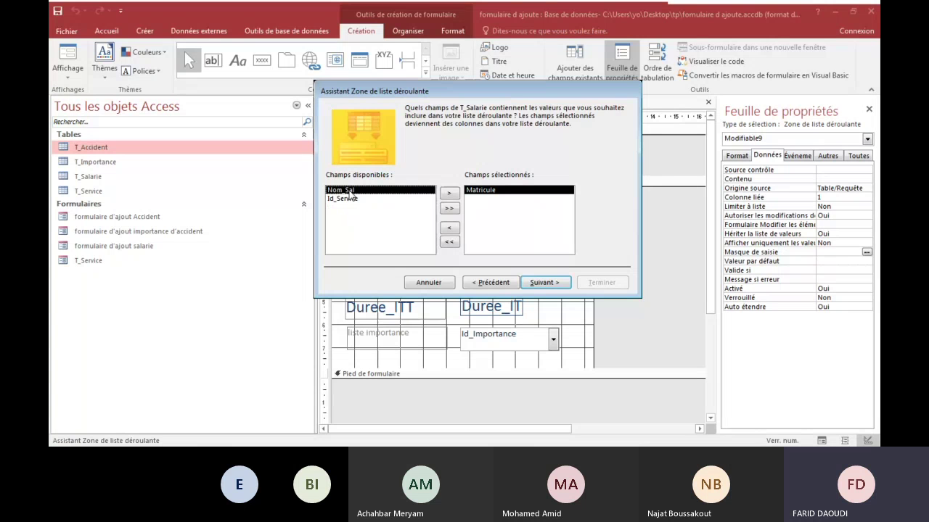
double_click(346, 193)
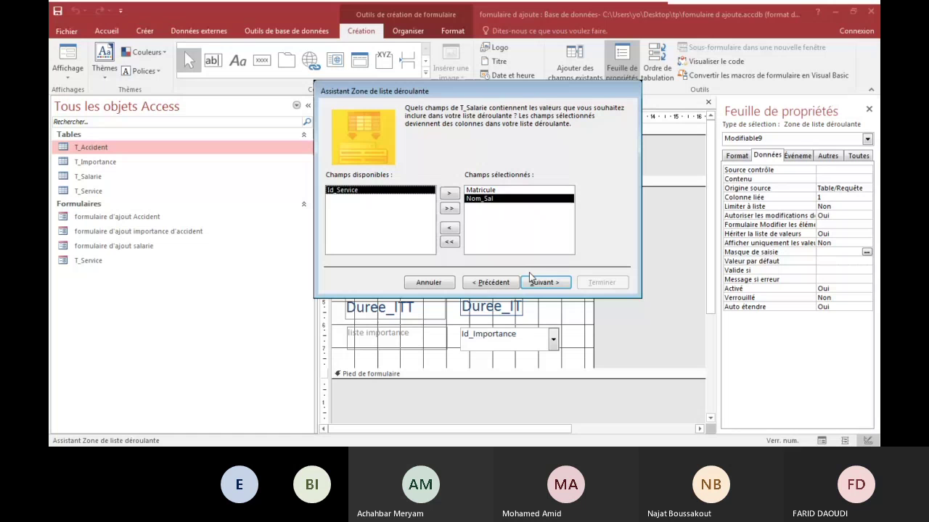
Sort the new combo box's list by Matricule in ascending order, without a second sort field
left_click(536, 283)
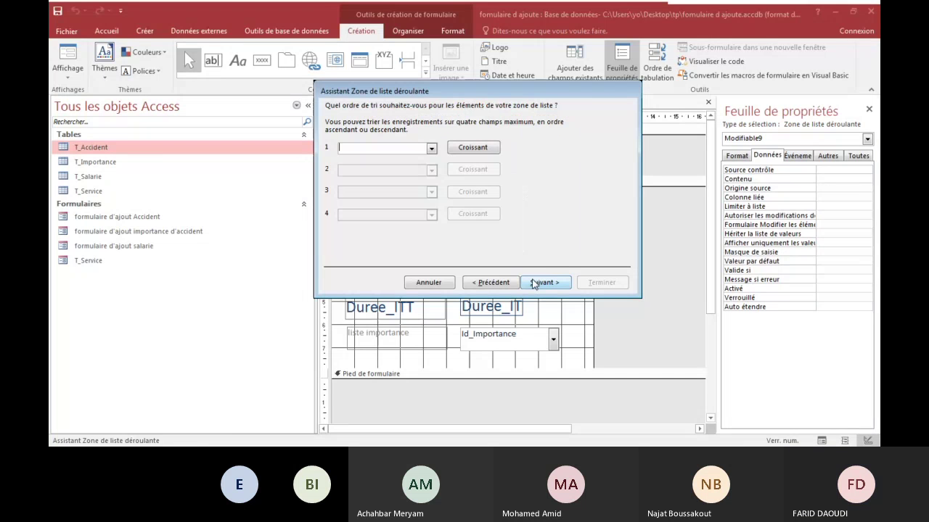
left_click(425, 148)
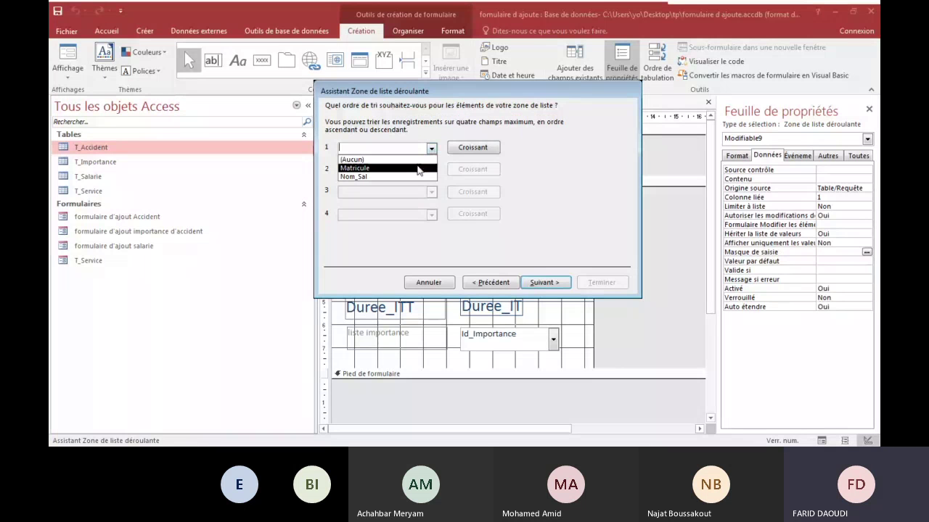
left_click(418, 168)
left_click(431, 169)
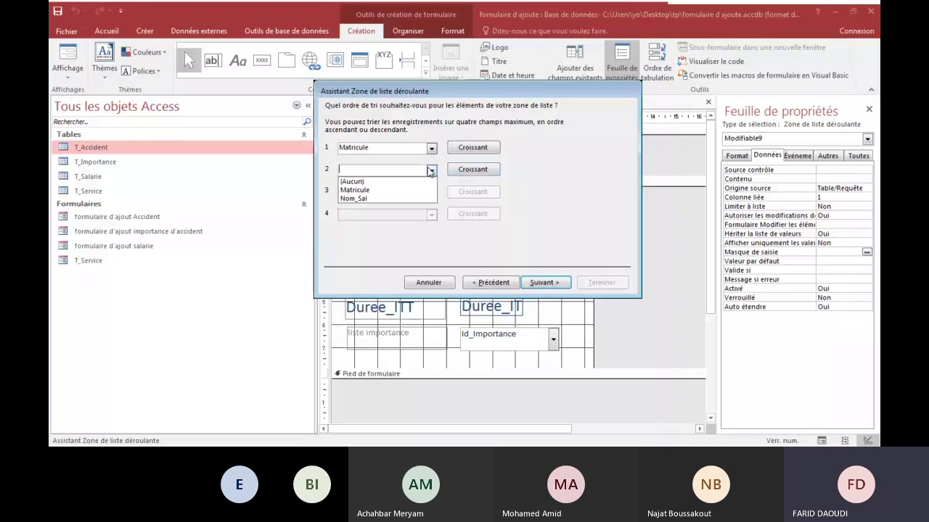
left_click(539, 174)
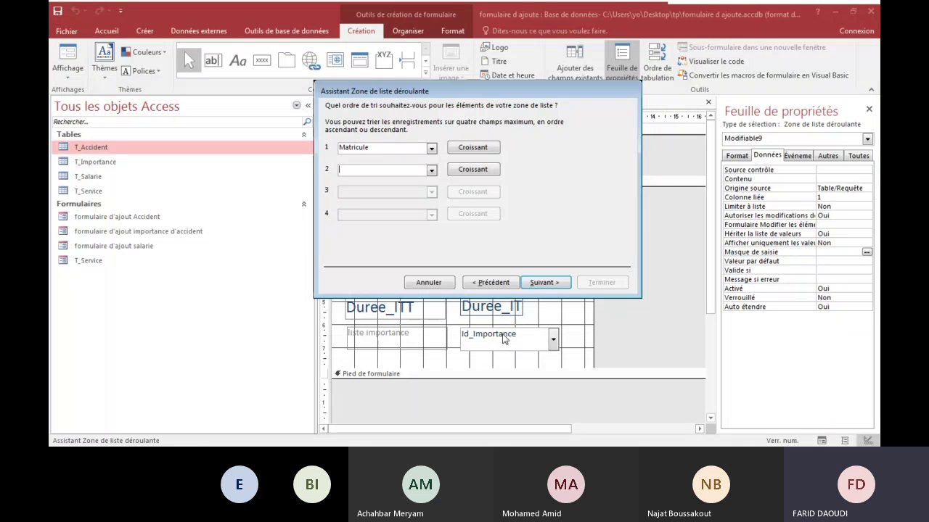
left_click(546, 282)
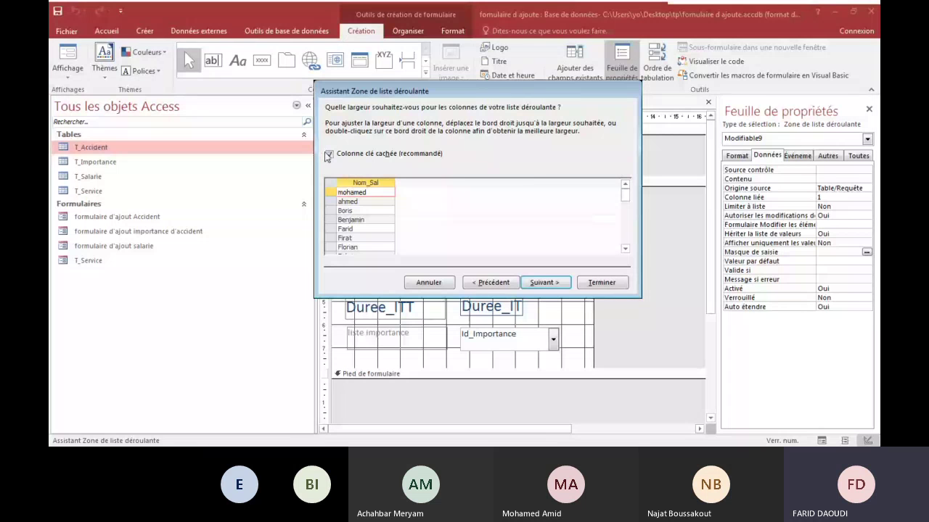
Show the key column in the list, use Matricule as the identifying value and store it in the Matricule field
left_click(329, 154)
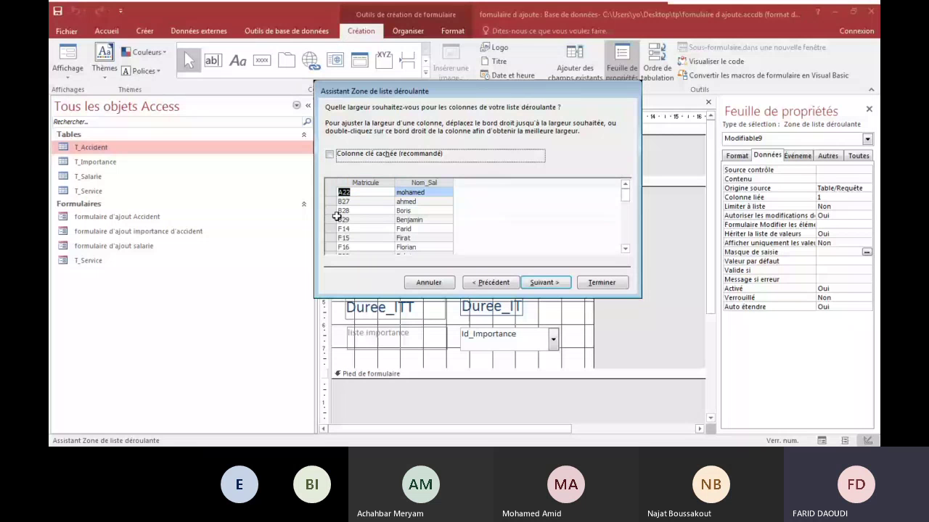
left_click(559, 284)
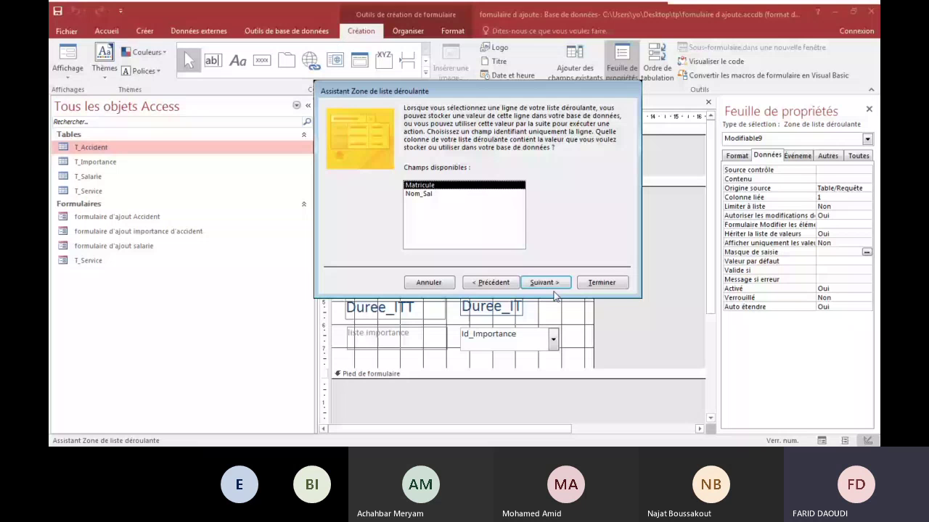
left_click(553, 286)
left_click(551, 170)
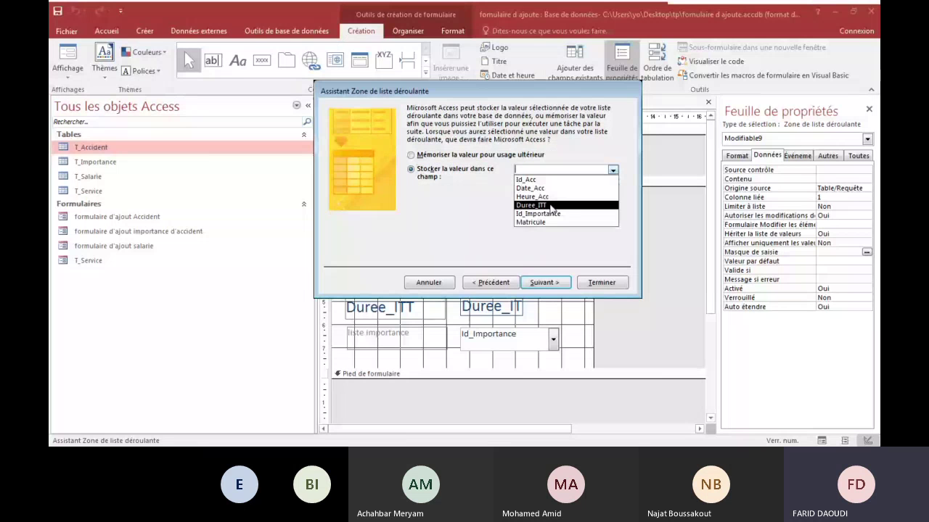
left_click(546, 221)
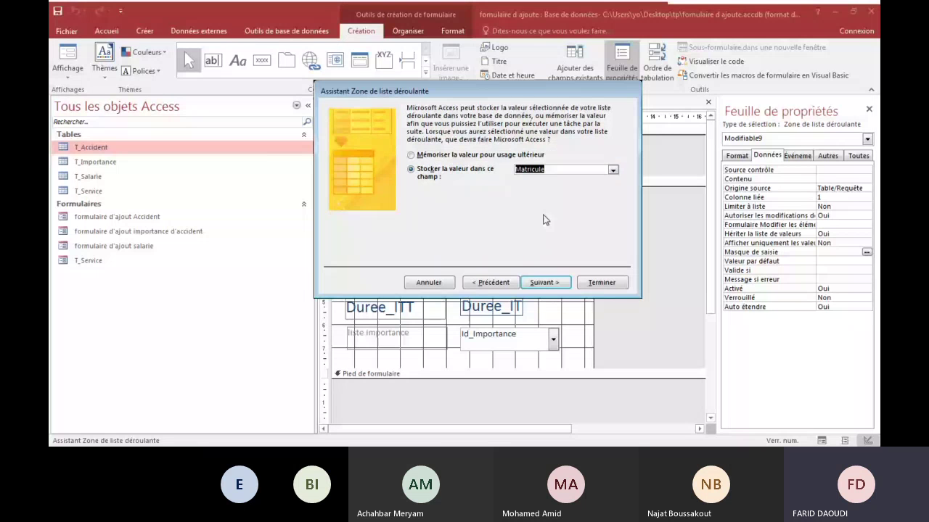
Label the new combo box "liste salarie" and complete its creation with the Matricule storage setting
left_click(543, 281)
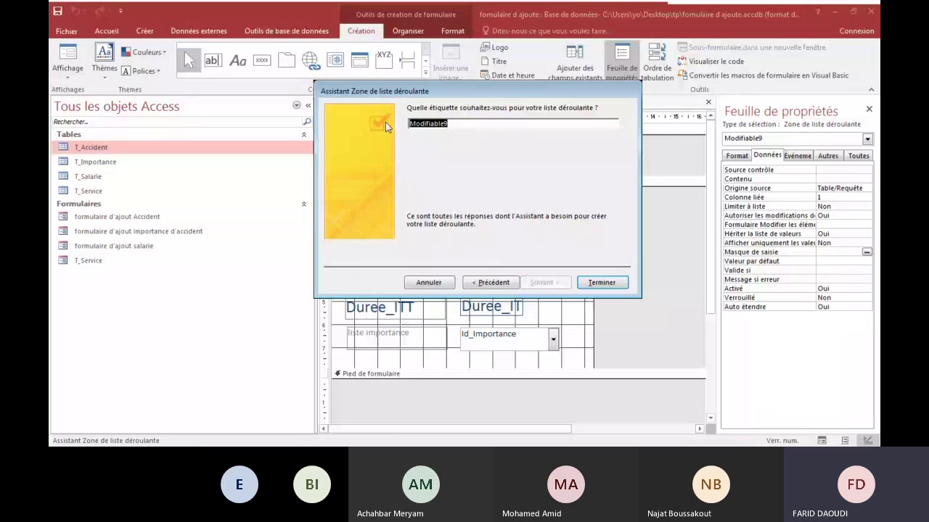
type("liste salarie")
left_click(614, 287)
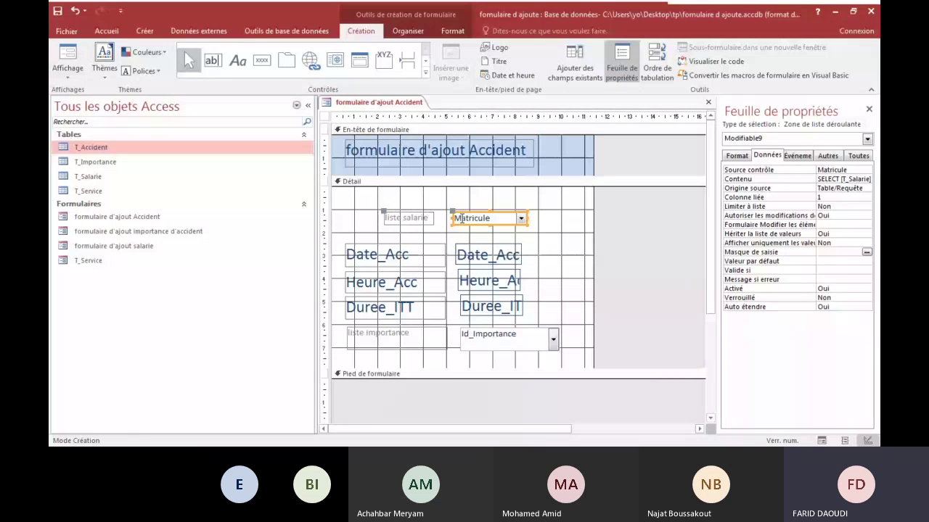
left_click(459, 298)
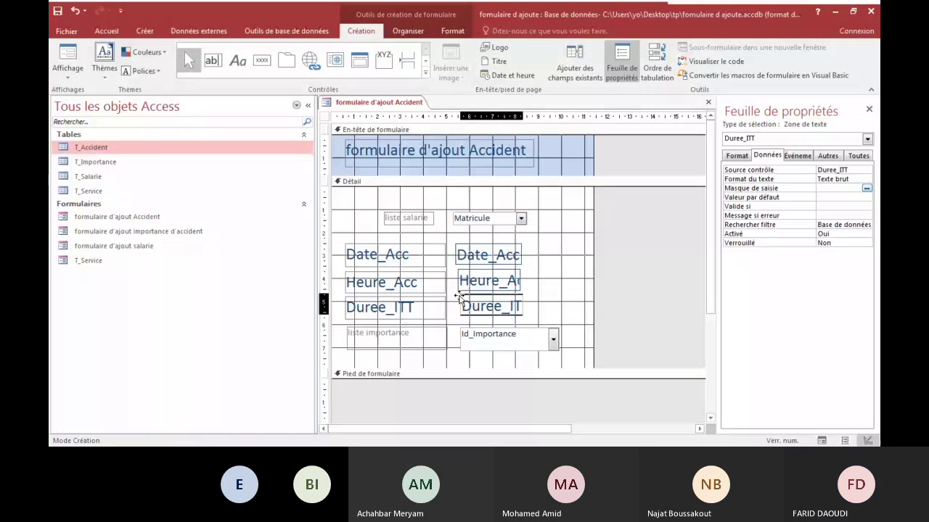
left_click(434, 249)
Preview the accident form in form view, check the importance list's choices, and return to design view
left_click(67, 73)
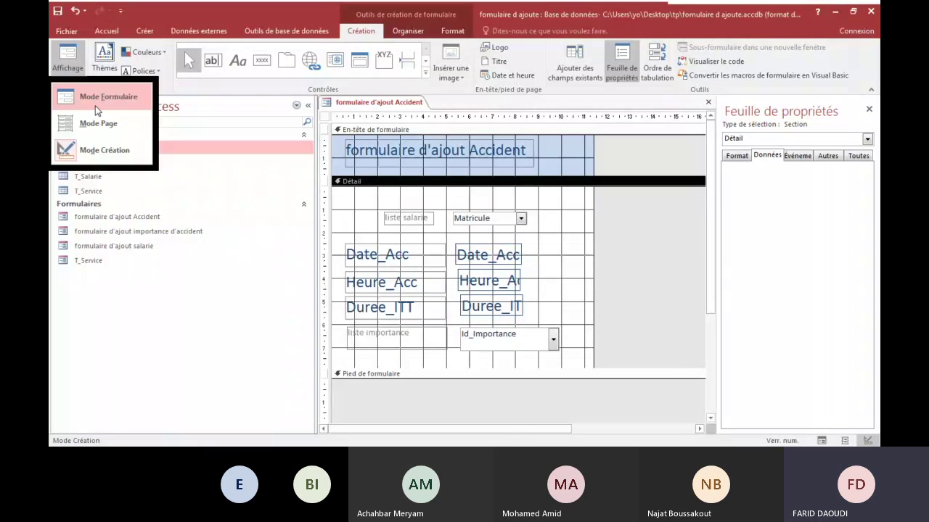
left_click(90, 95)
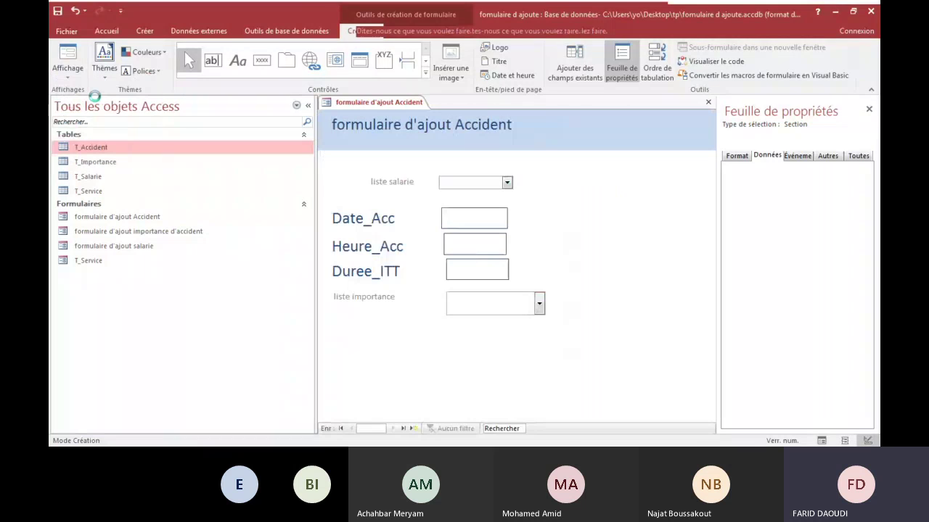
left_click(539, 305)
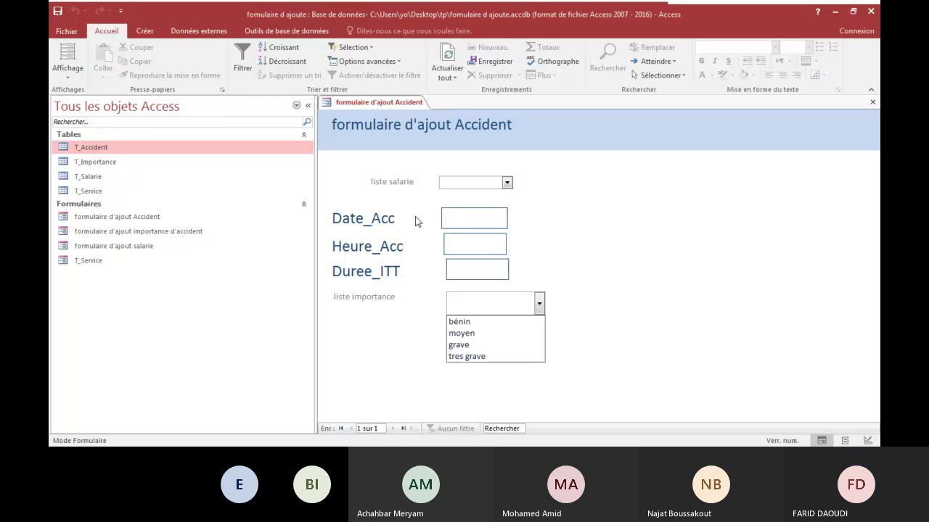
left_click(67, 57)
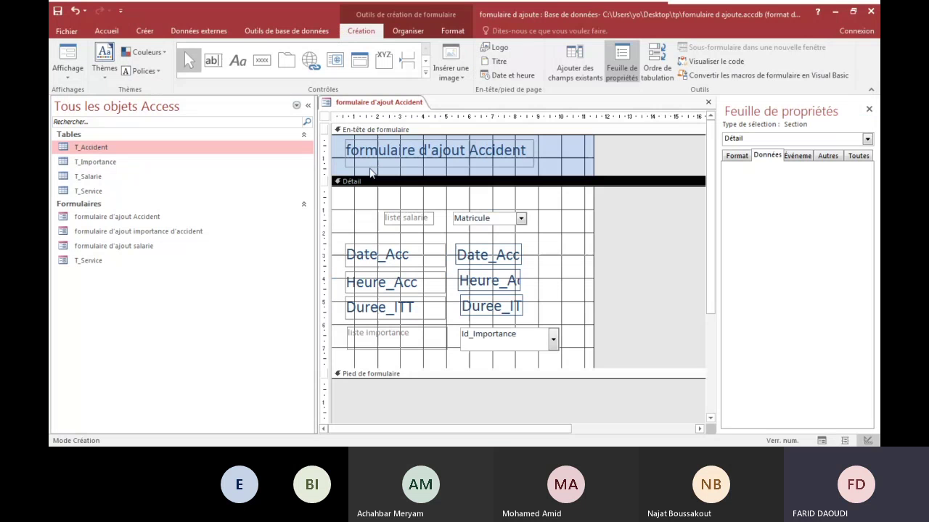
Extend the left edges of the Heure_Acc and Duree_ITT text boxes to line up more closely with the Date_Acc text box
left_click(459, 277)
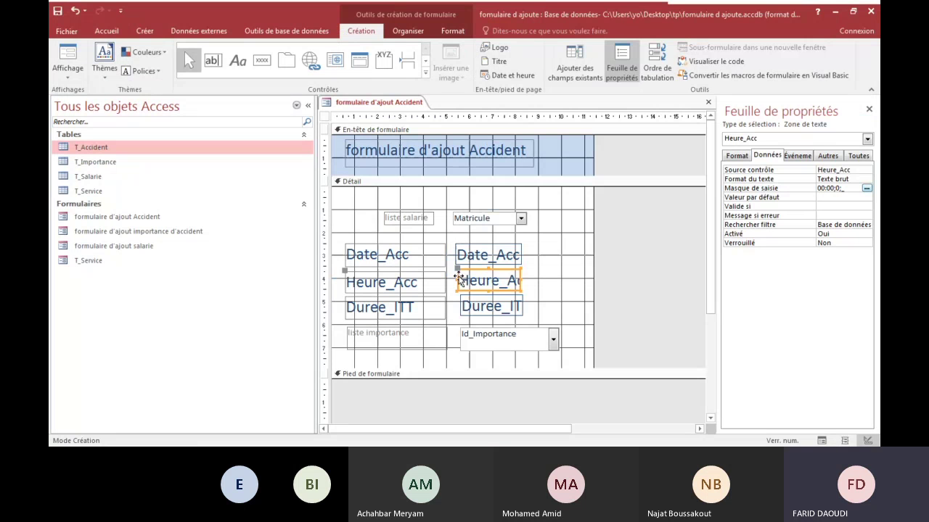
left_click(462, 306)
left_click(460, 305)
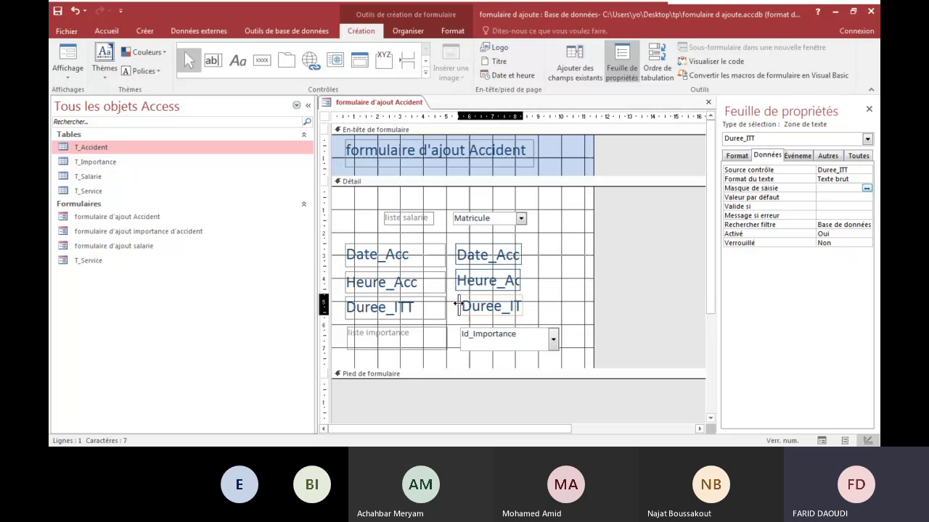
left_click(458, 306)
Copy the Date_Acc label's formatting to the liste salarie and liste importance labels and the Matricule and Id_Importance combo boxes
left_click(396, 255)
left_click(452, 31)
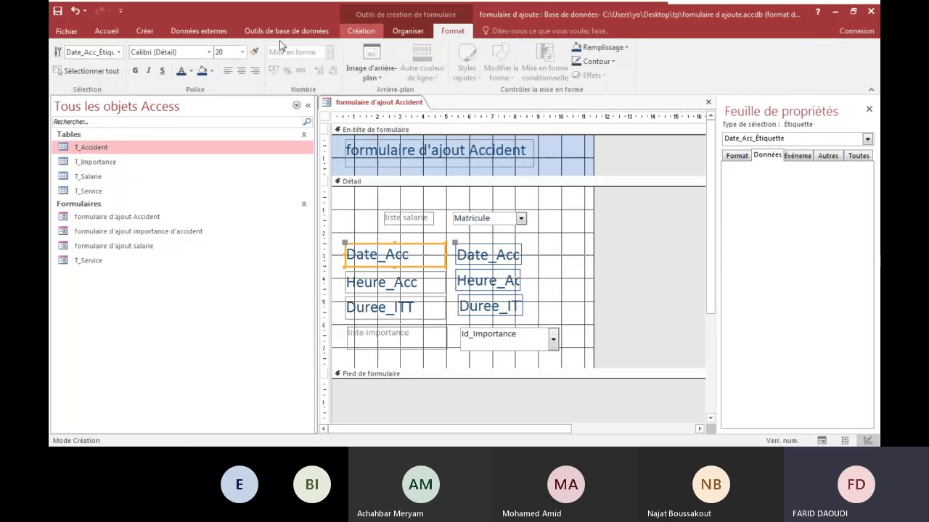
left_click(255, 52)
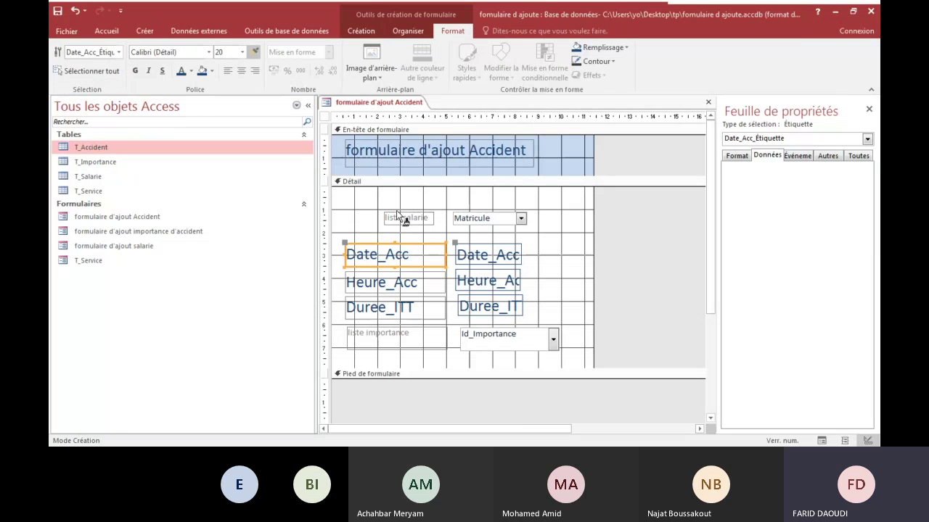
left_click(254, 56)
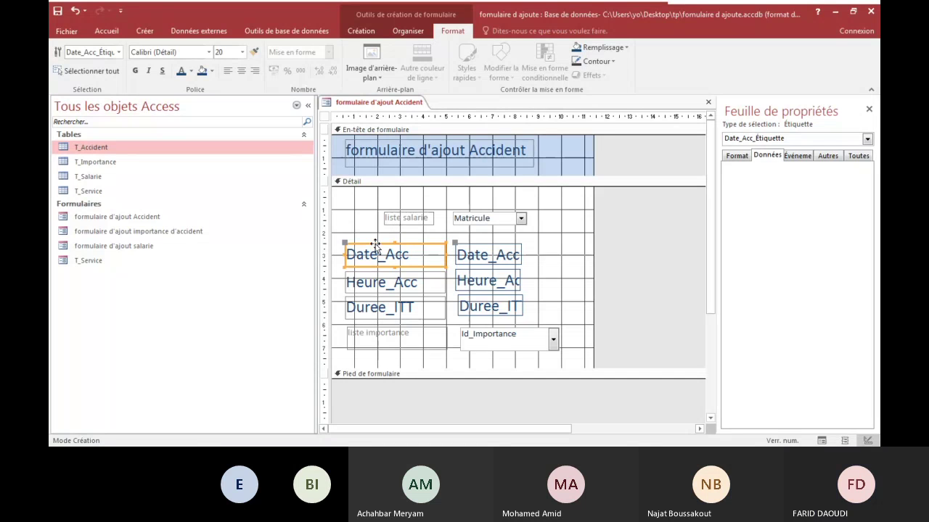
left_click(253, 56)
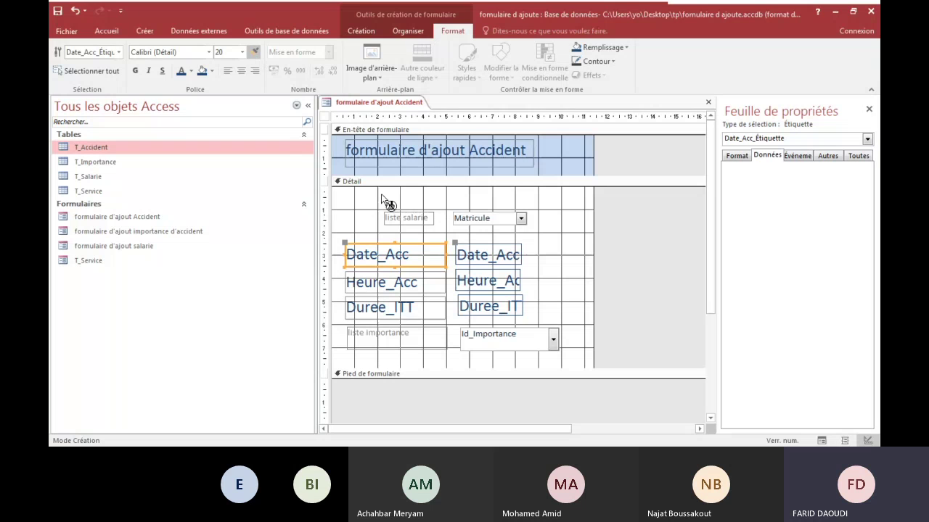
left_click(408, 218)
left_click(464, 219)
left_click(401, 333)
left_click(511, 335)
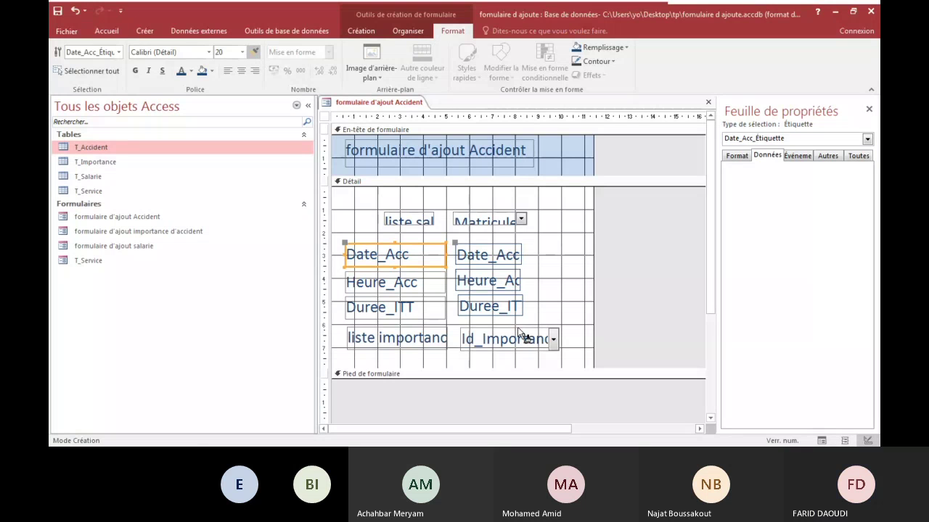
key("Escape")
Enlarge the liste salarie label to about 3.5 cm by 0.9 cm and make the Matricule combo box equally tall
left_click(425, 218)
left_click_drag(357, 217, 353, 217)
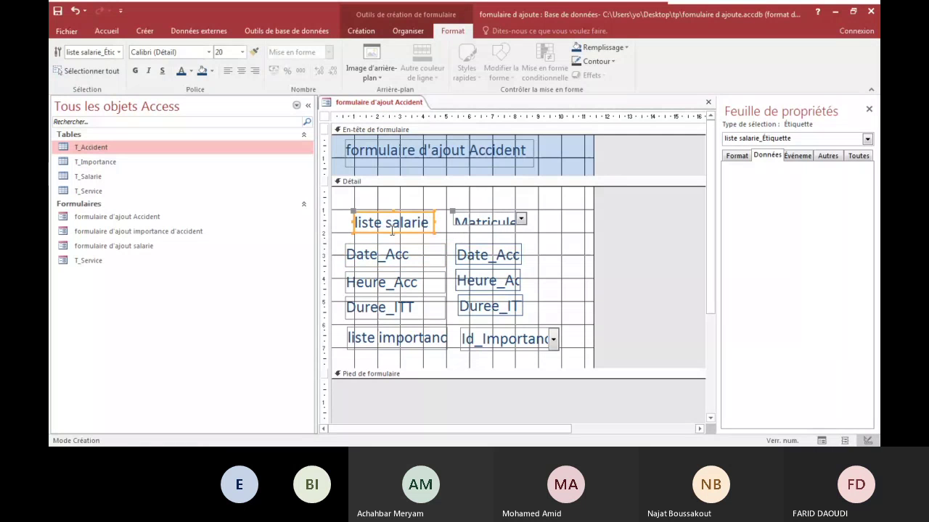
left_click(490, 227)
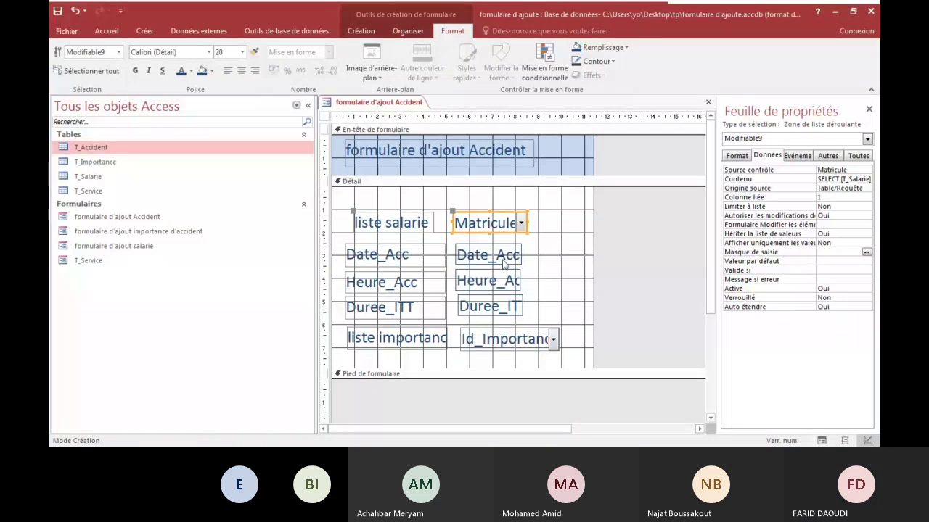
Widen the liste importance label to about 4.6 cm and the Id_Importance combo box to about 4.9 cm, and lengthen the Détail section
left_click(446, 337)
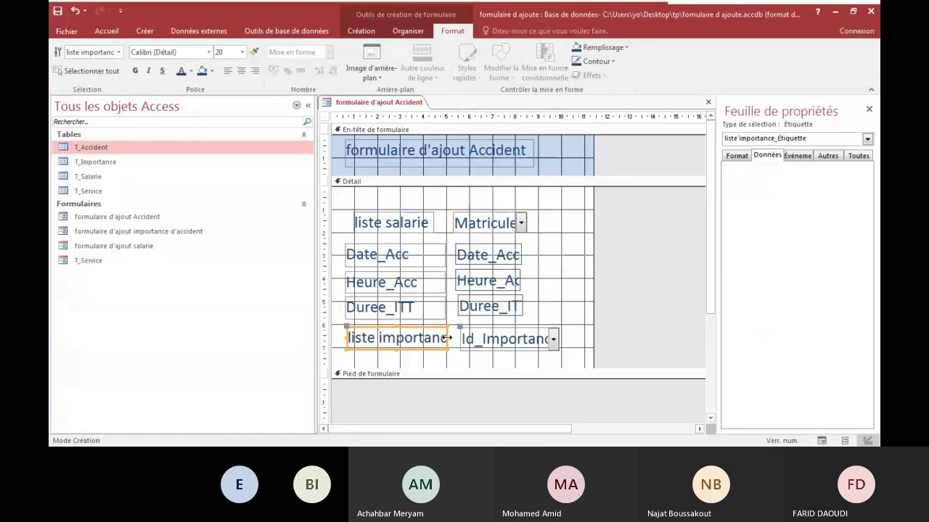
left_click_drag(346, 338, 342, 339)
left_click(535, 341)
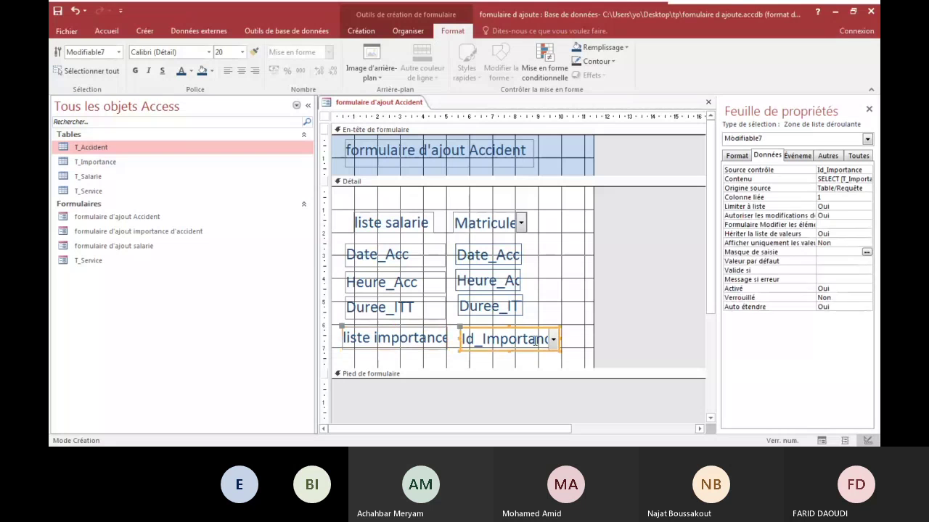
left_click_drag(559, 339, 567, 339)
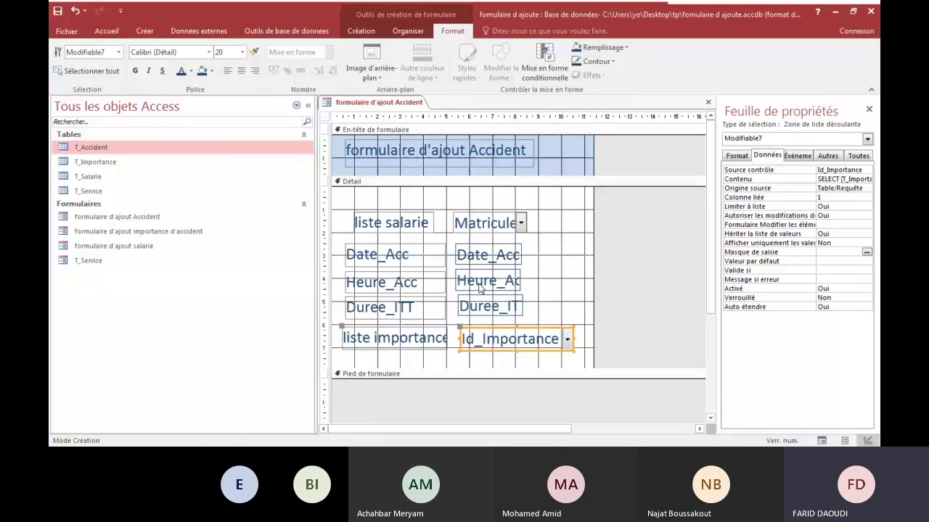
left_click_drag(488, 370, 487, 381)
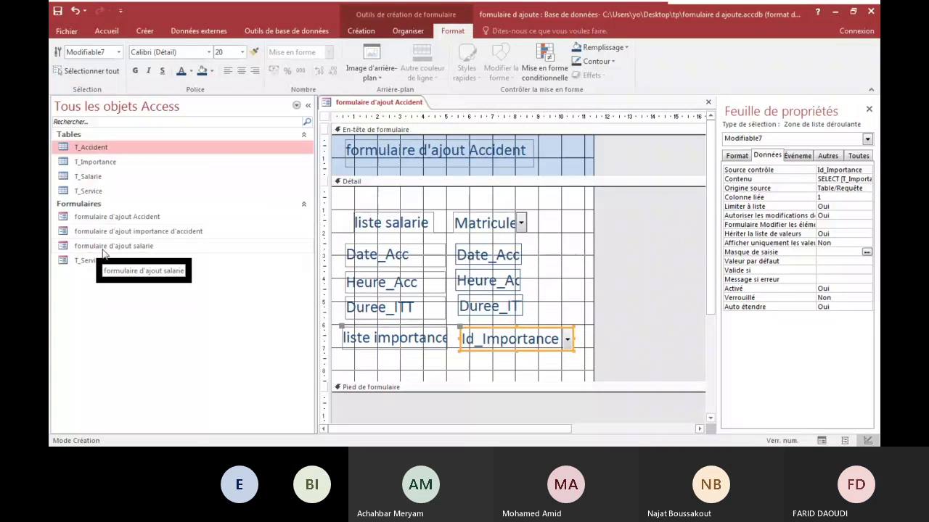
Open "formulaire d'ajout salarie" in design view and copy its "Valide et Fermer formulaire" button
double_click(104, 247)
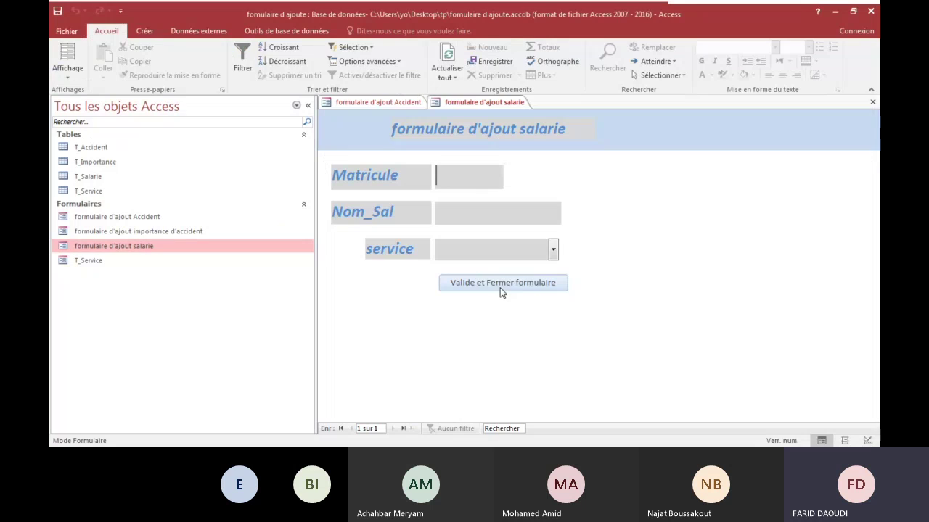
right_click(500, 285)
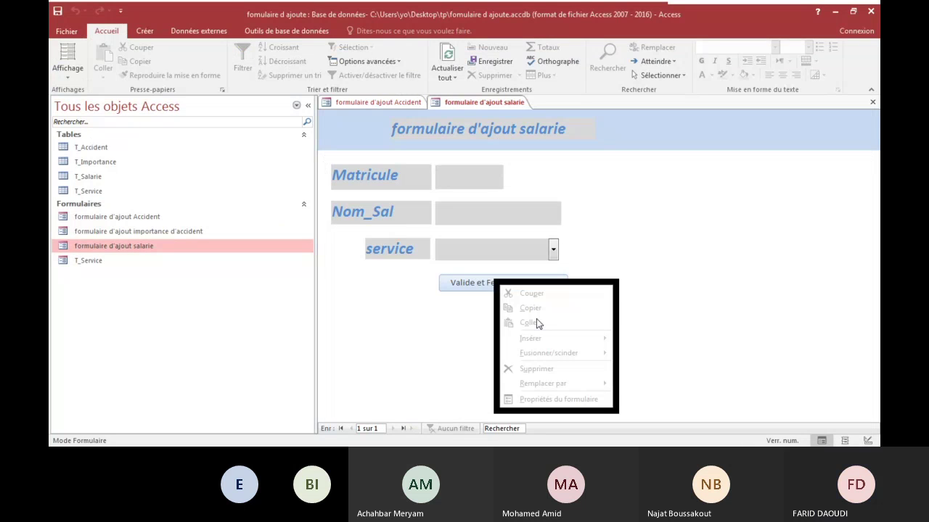
left_click(439, 321)
left_click(68, 69)
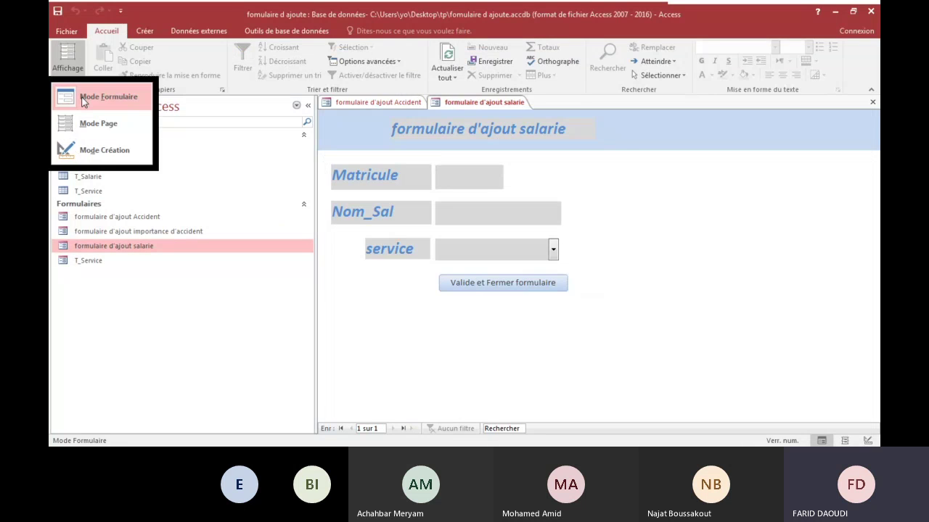
left_click(102, 150)
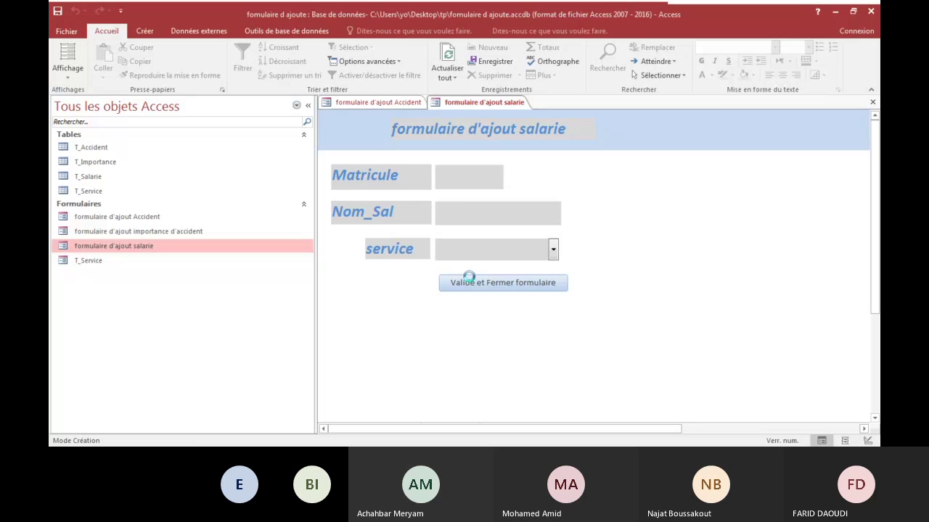
right_click(501, 319)
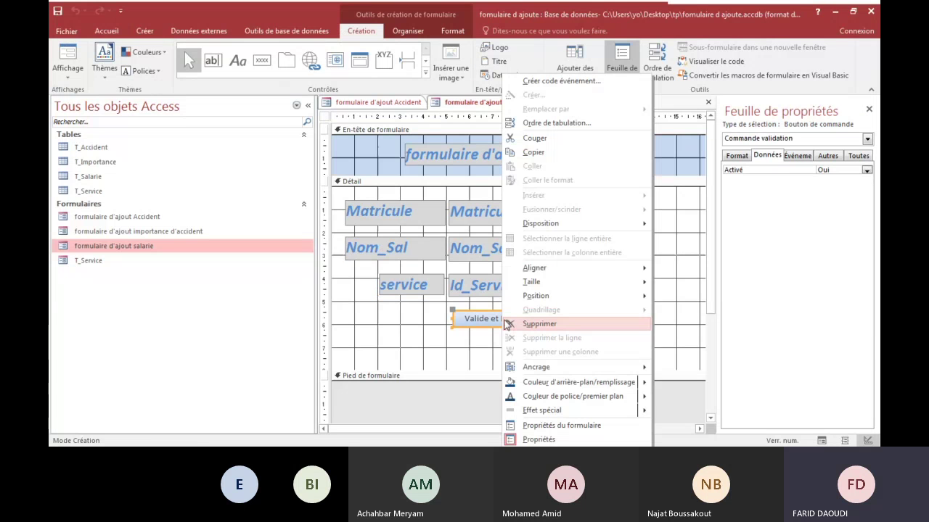
left_click(534, 152)
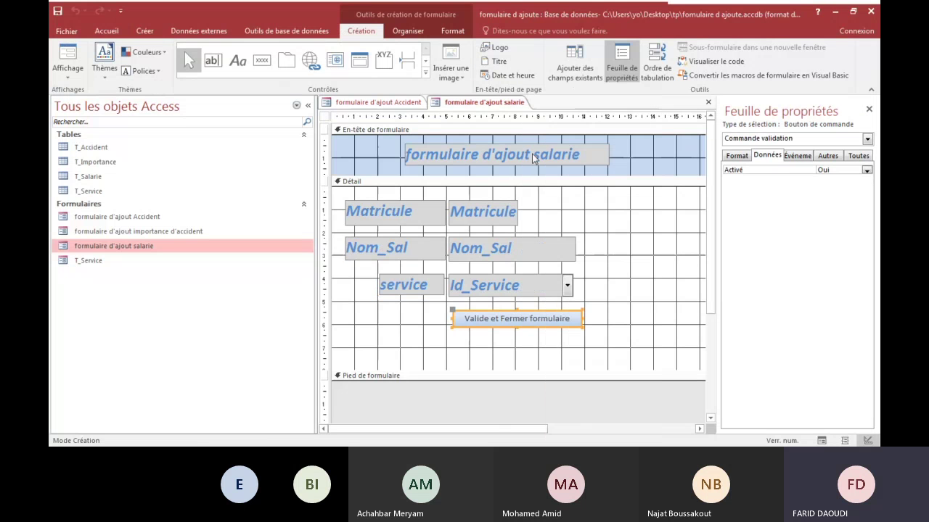
Paste the copied button into the Détail section of "formulaire d'ajout Accident", below the Id_Importance combo box
left_click(348, 105)
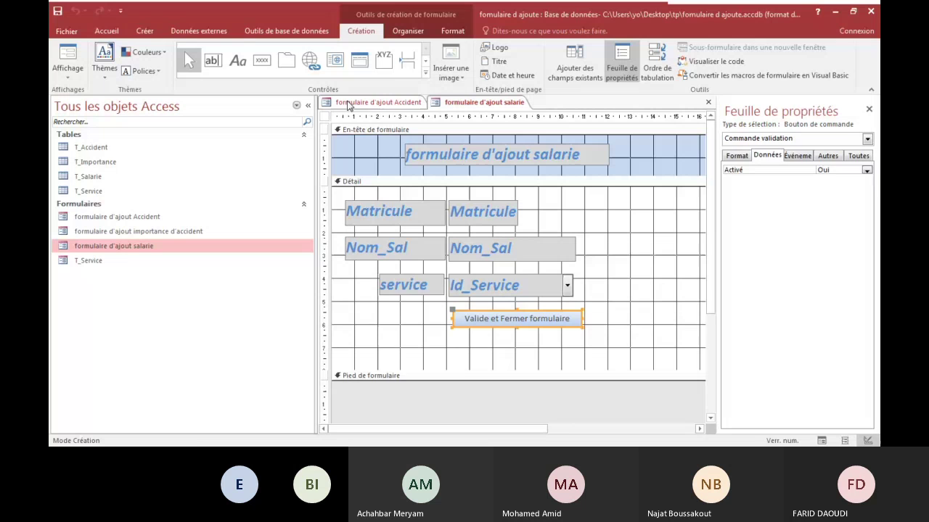
right_click(461, 365)
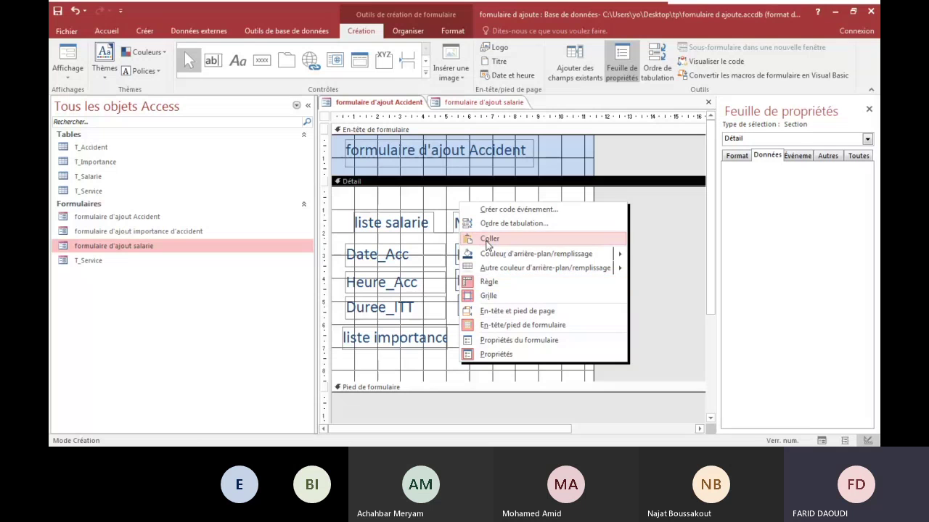
left_click(488, 239)
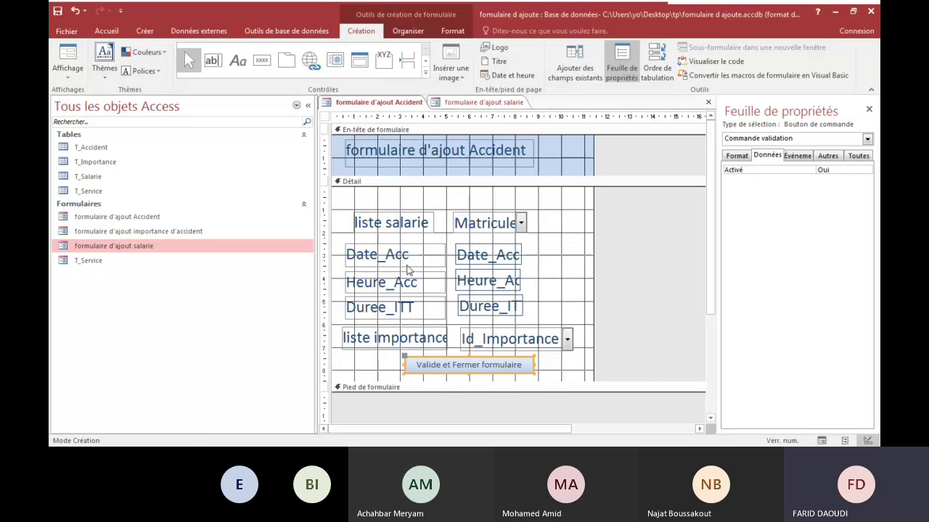
Close "formulaire d'ajout salarie"
left_click(518, 102)
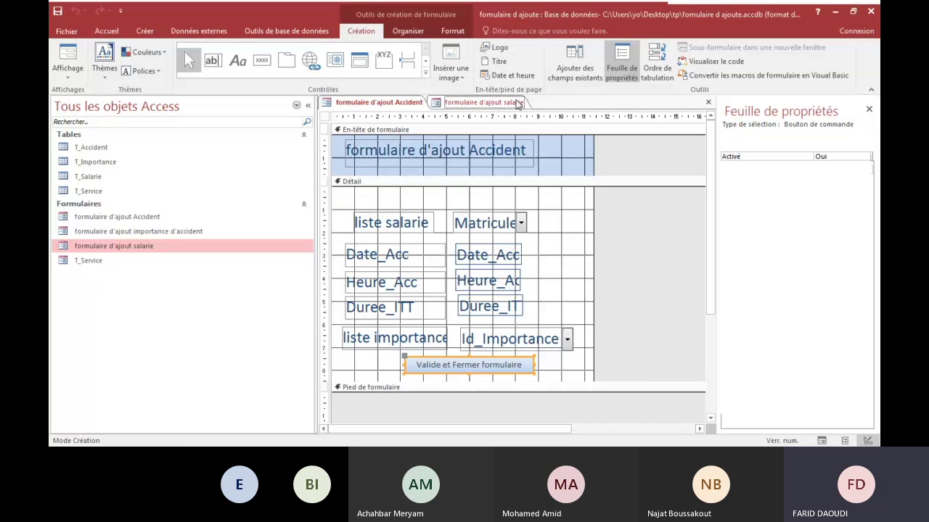
right_click(518, 102)
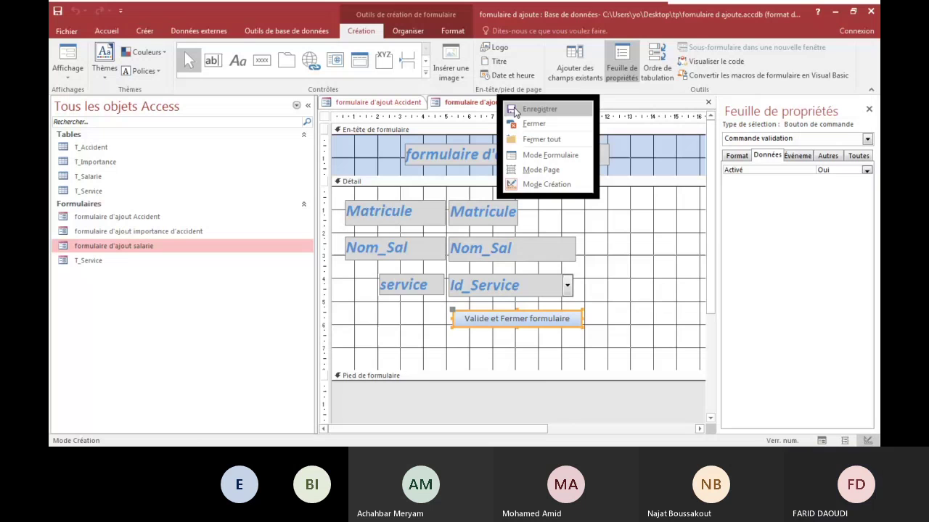
left_click(518, 120)
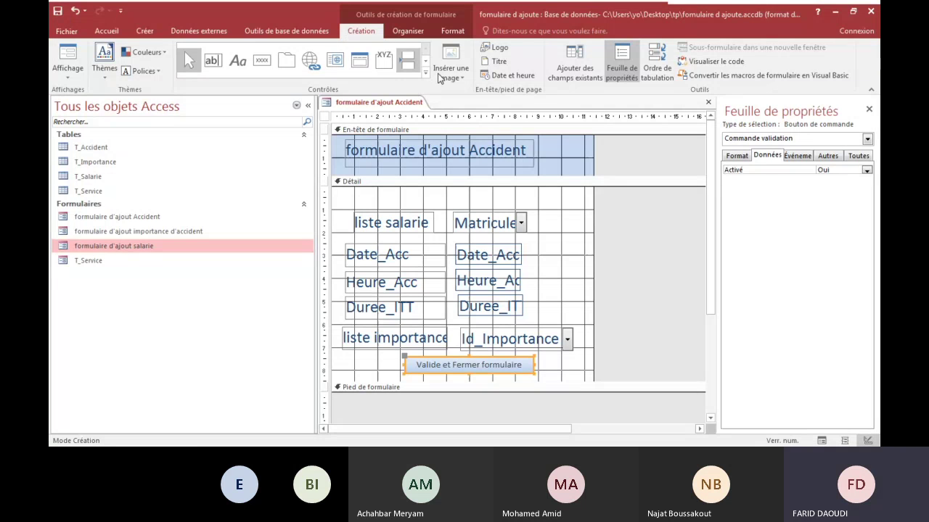
Preview the accident form with its validation button in form view, and return to design view
left_click(67, 58)
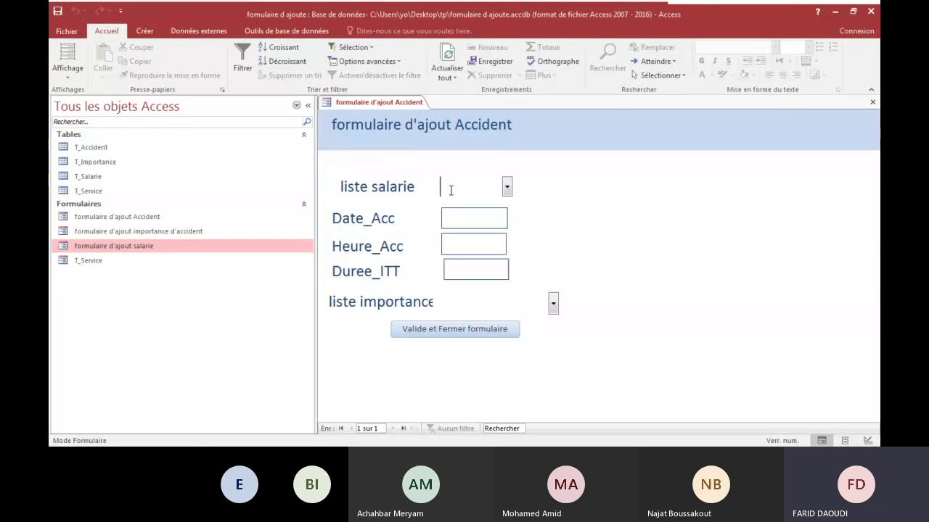
left_click(467, 312)
right_click(380, 103)
left_click(385, 207)
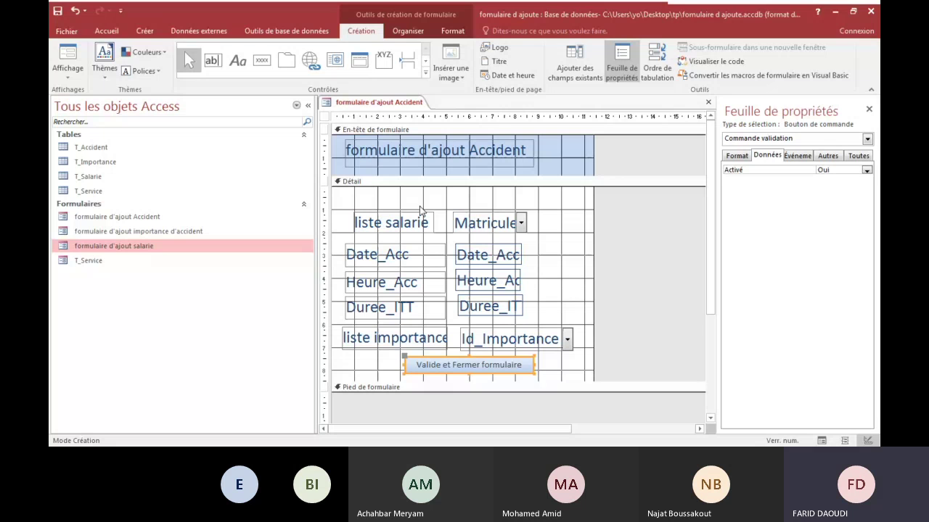
Set the border colour of the Matricule and Id_Importance combo boxes to the same dark blue as their text
left_click(479, 221)
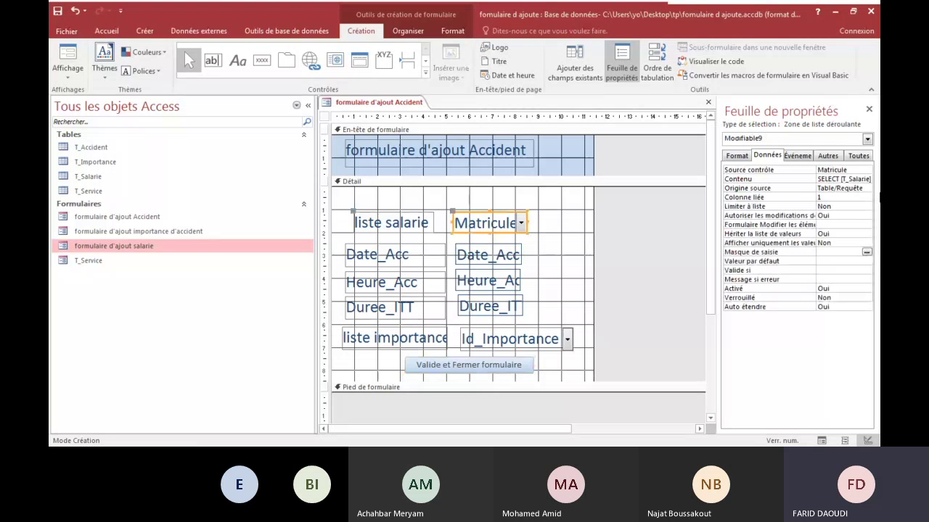
left_click(747, 156)
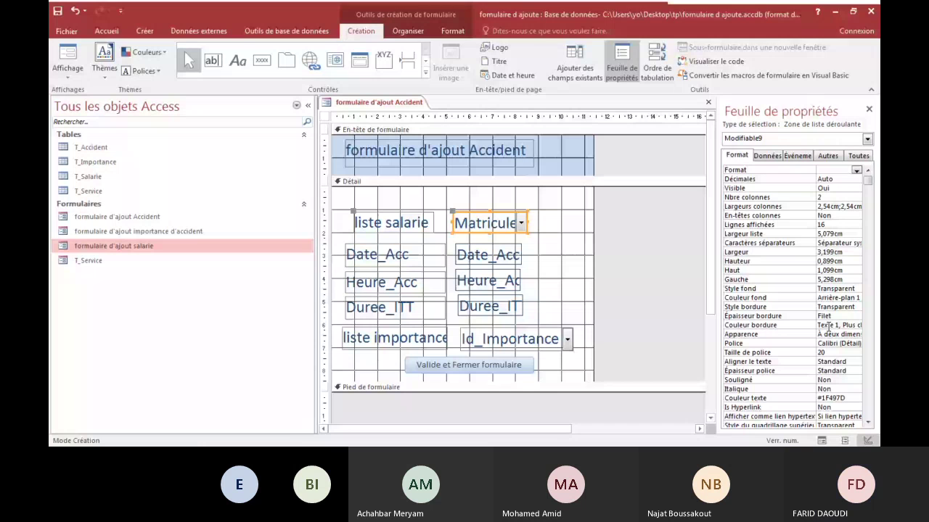
double_click(828, 327)
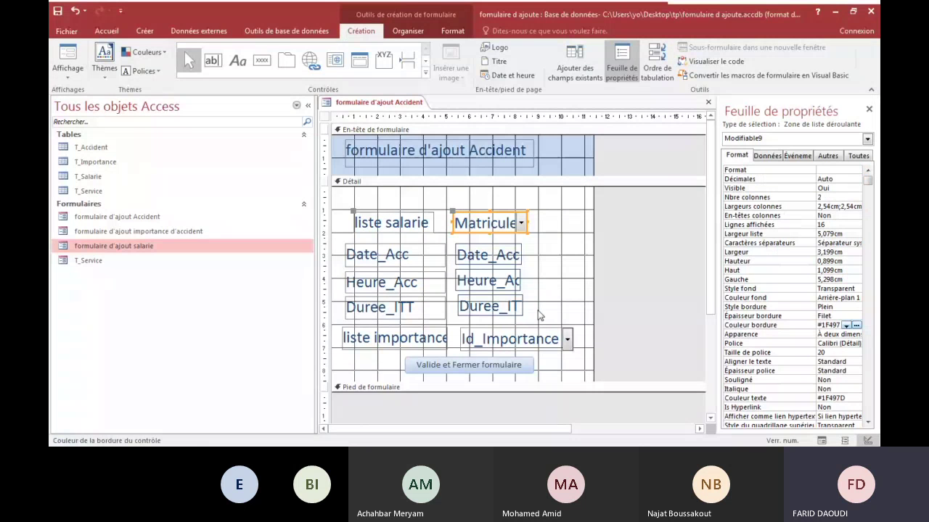
left_click(533, 328, "shift")
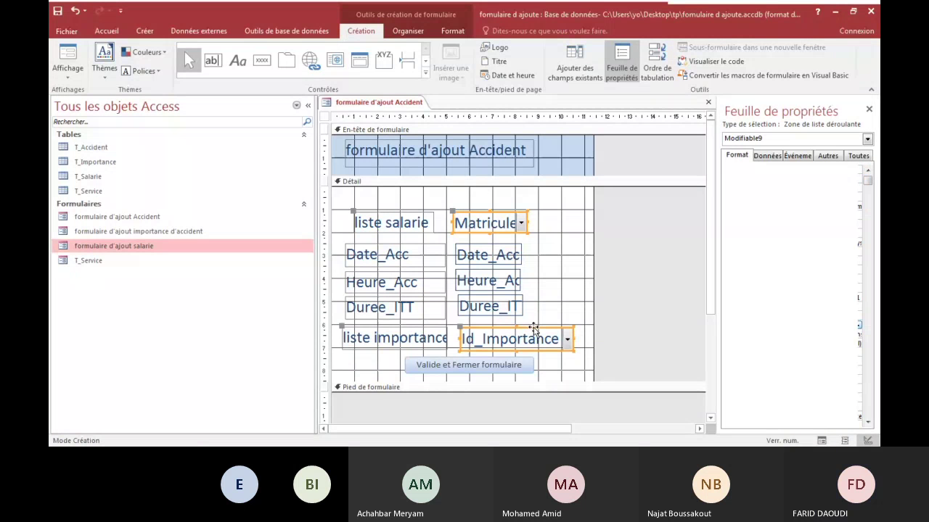
left_click(857, 326)
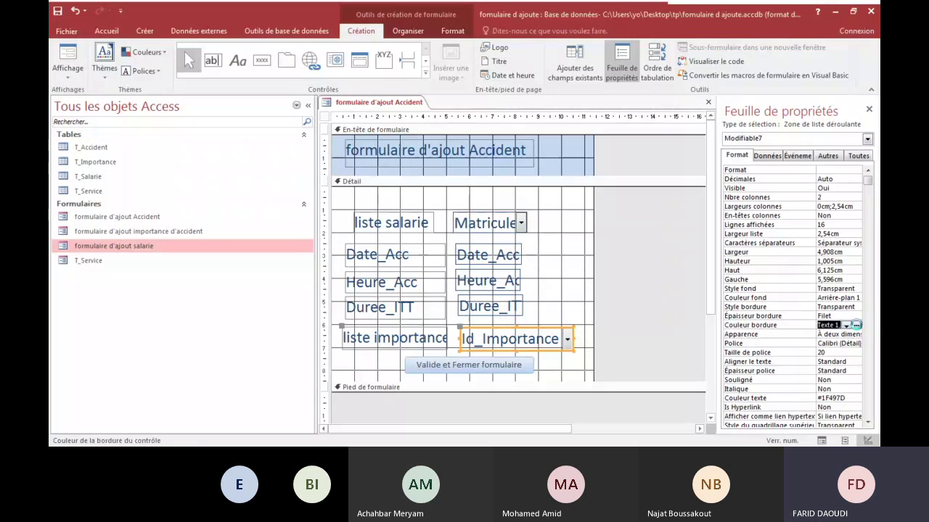
left_click(856, 325)
left_click(804, 212)
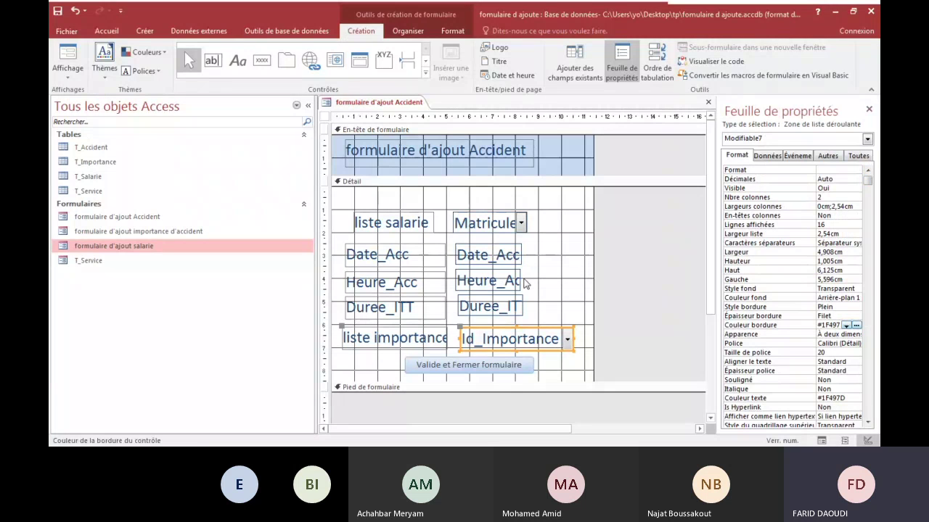
Preview the accident form with its bordered combo boxes in form view, and return to design view
left_click(68, 73)
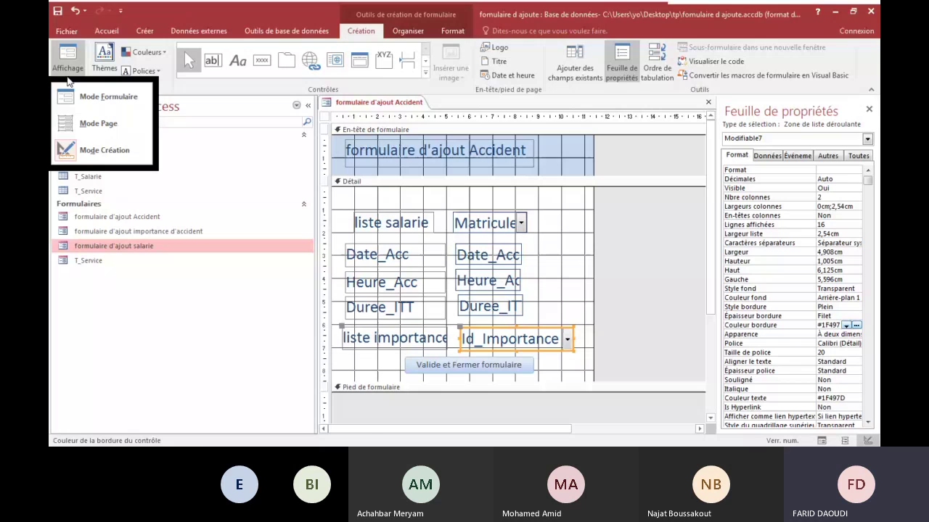
left_click(102, 96)
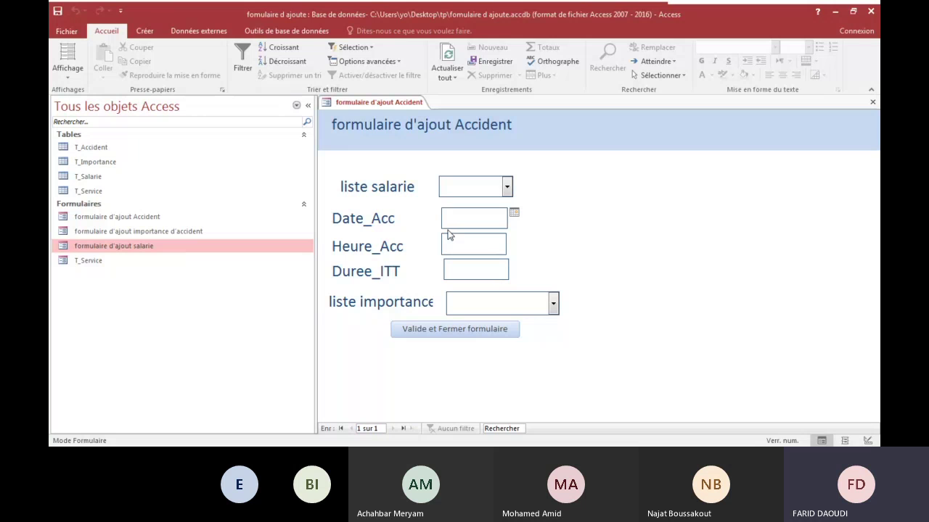
left_click(67, 69)
left_click(102, 150)
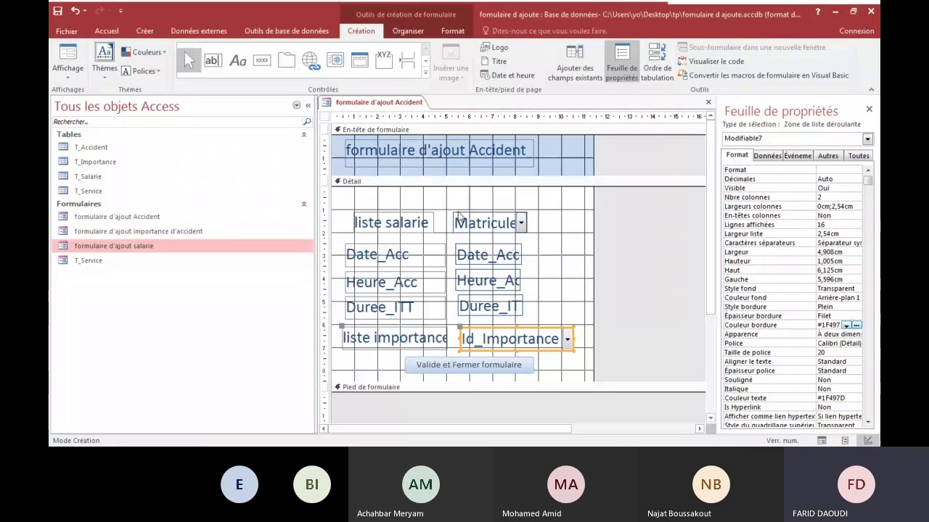
Move the Matricule combo box and Date_Acc text box to a left offset of about 6 cm, and make the combo box slightly taller
left_click(457, 217)
left_click_drag(458, 212, 476, 212)
left_click(455, 245)
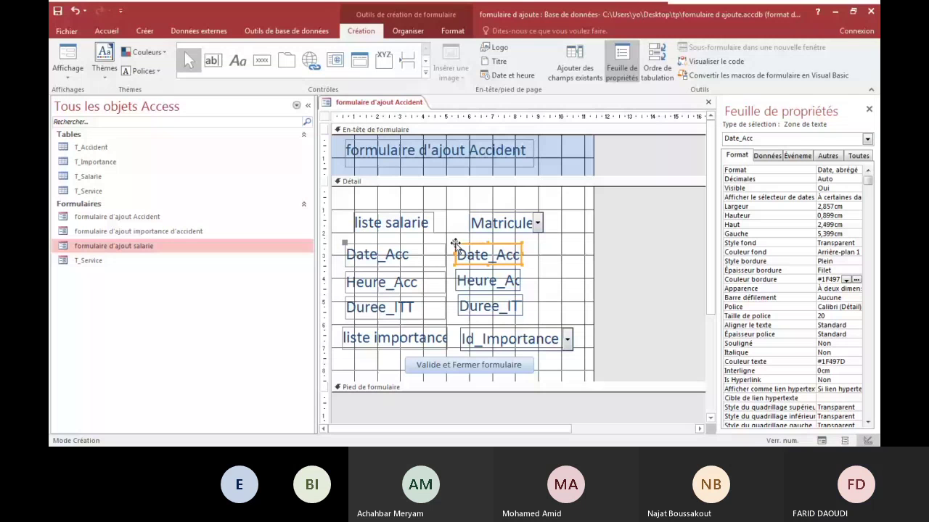
left_click_drag(455, 245, 480, 243)
left_click(506, 212)
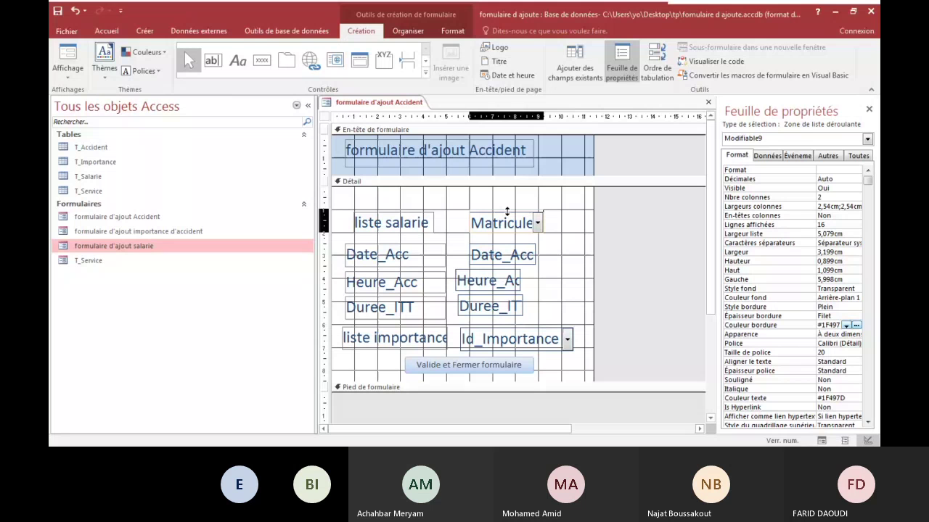
left_click_drag(507, 211, 506, 208)
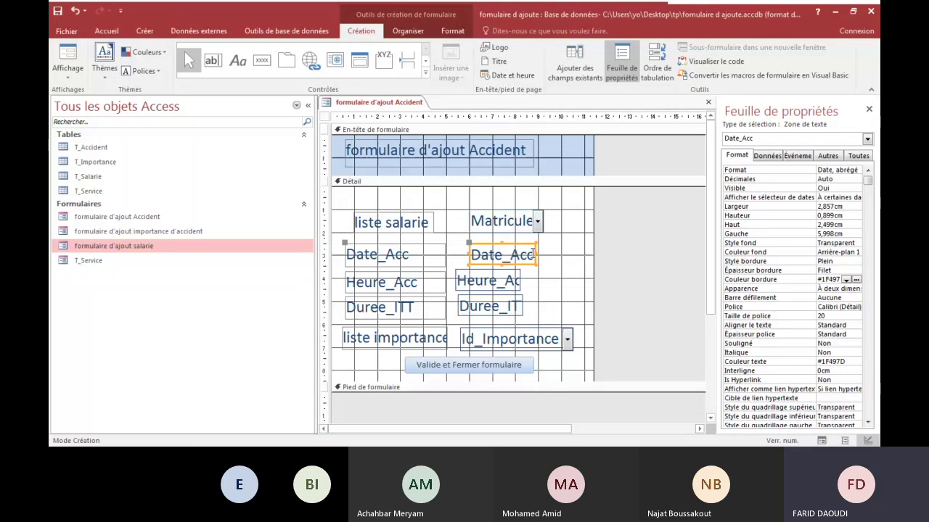
Move the Heure_Acc and Duree_ITT text boxes slightly lower, aligned under Date_Acc at a left offset of about 6 cm
left_click(483, 280)
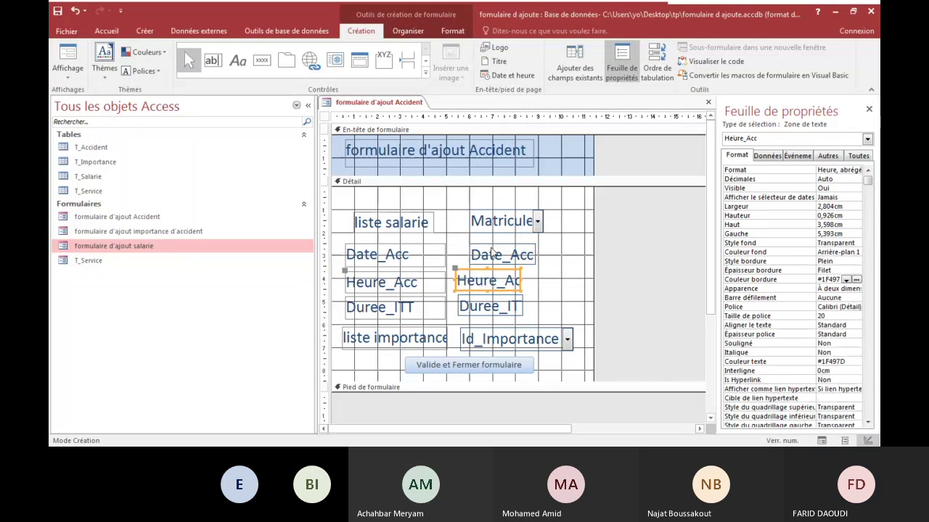
left_click_drag(455, 270, 470, 274)
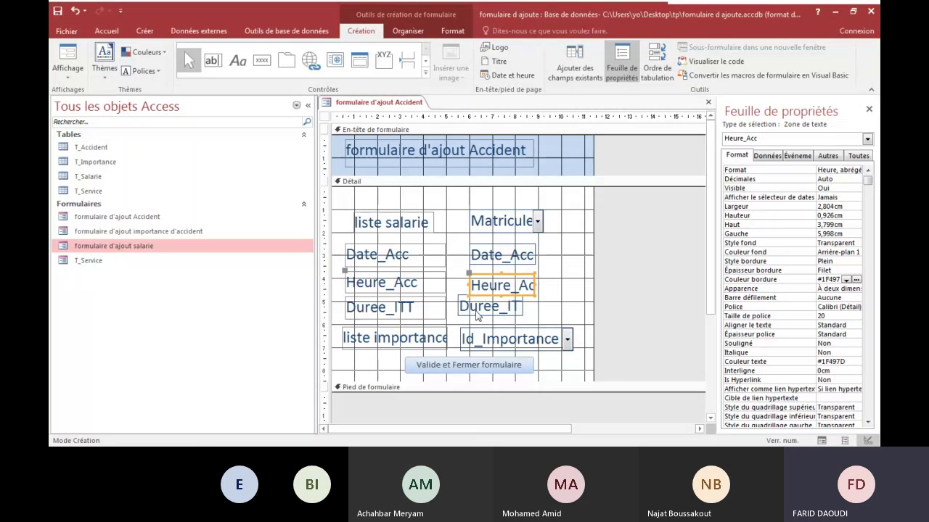
left_click(478, 316, "shift")
mouse_move(459, 295)
left_mouse_down()
mouse_move(484, 310)
mouse_move(471, 304)
left_mouse_up()
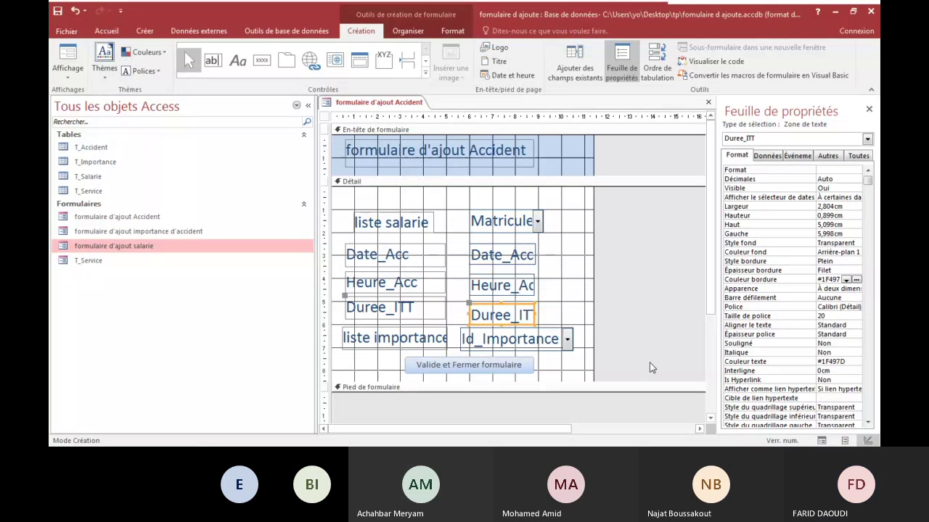
Extend the Détail section to about 10.8 cm high and move the "Valide et Fermer formulaire" button near its lower edge
scroll(649, 362, "down", 2)
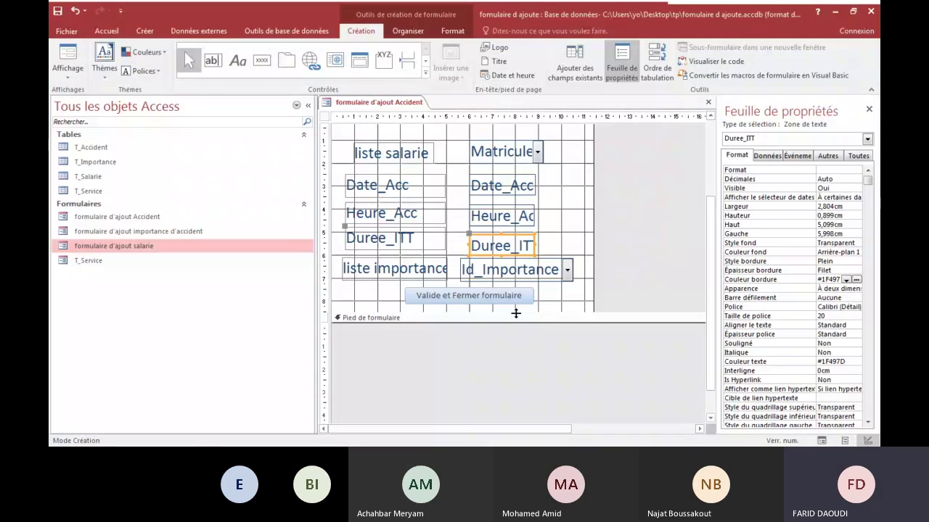
left_click_drag(516, 313, 515, 366)
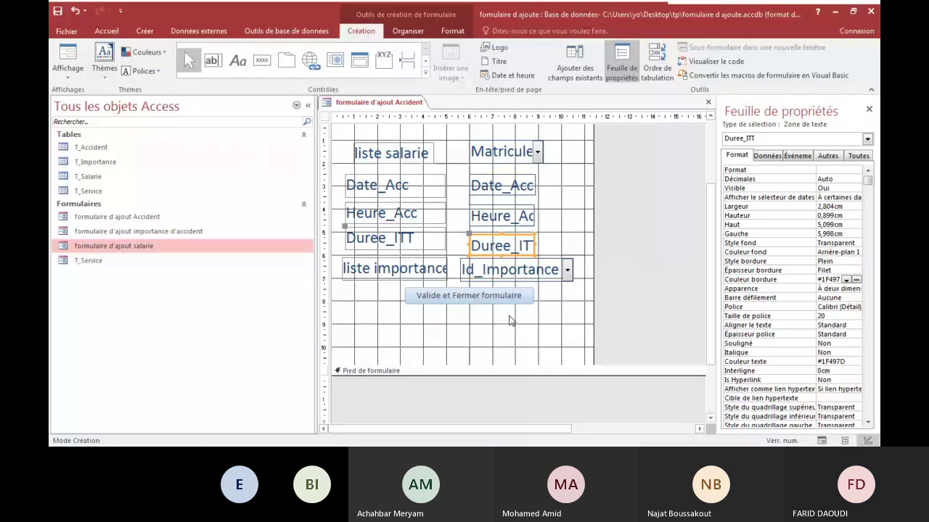
left_click(466, 273)
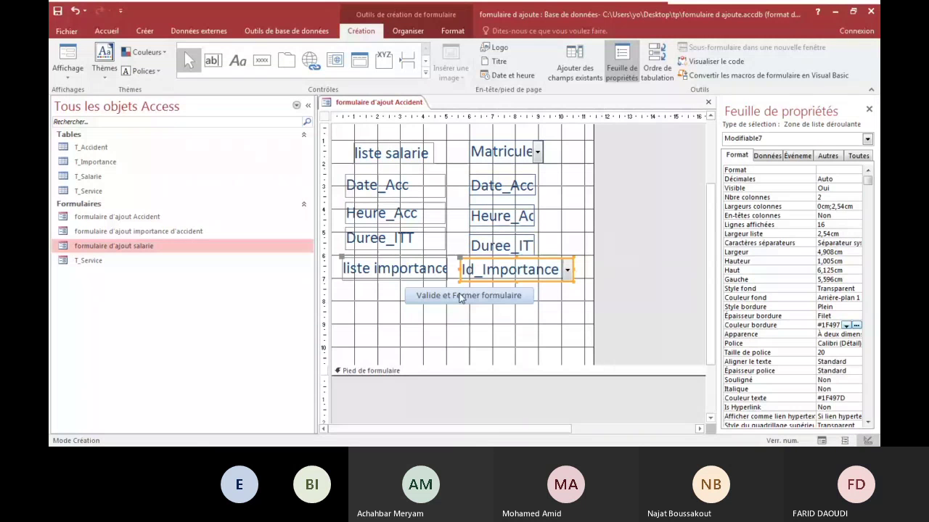
left_click_drag(461, 298, 457, 345)
Move the Id_Importance combo box slightly lower and align its left edge with the text boxes above
left_click(459, 260)
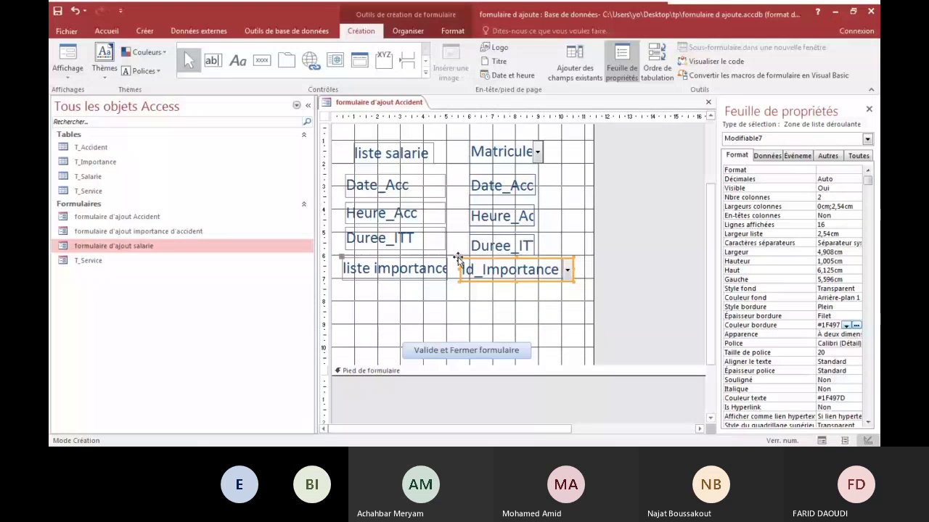
left_click_drag(457, 259, 462, 265)
left_click(462, 282)
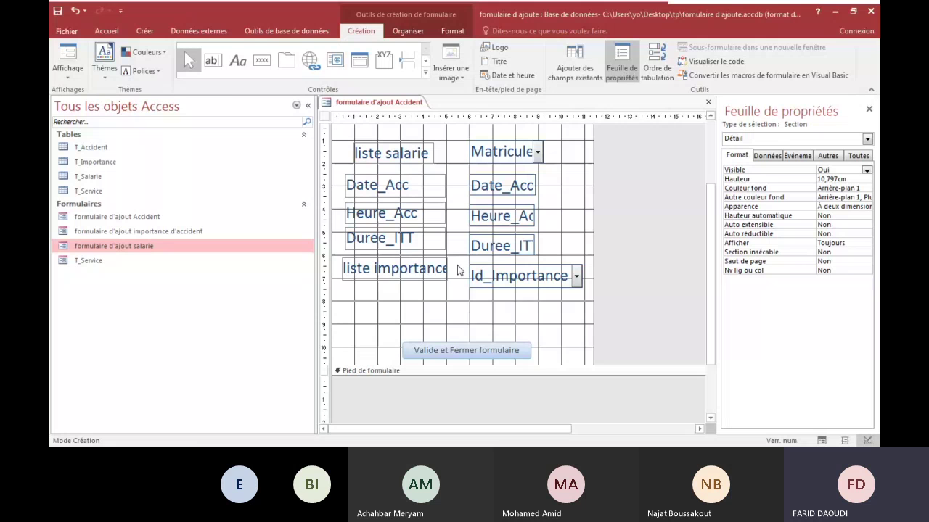
Align the "liste salarie" and Date_Acc labels at a left offset of about 1 cm, and make the "liste salarie" label about 1.01 cm high
left_click(374, 154)
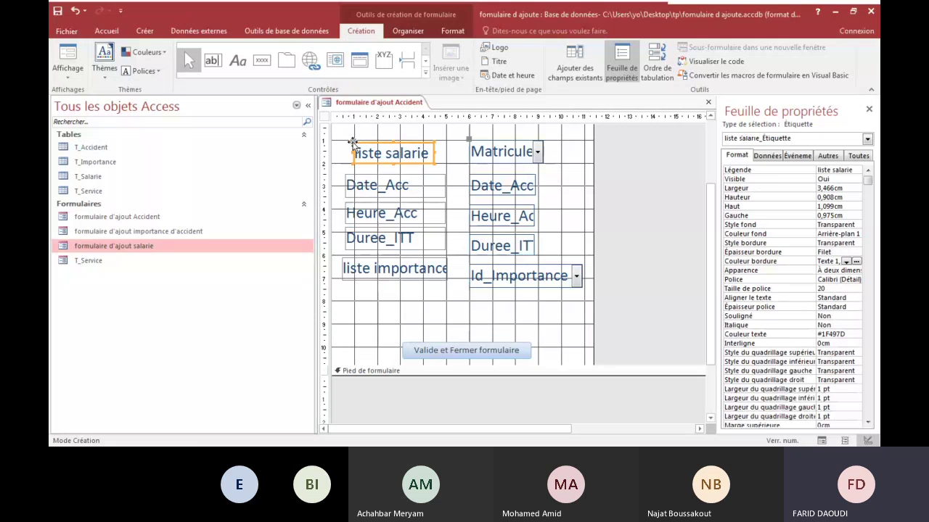
left_click(348, 177)
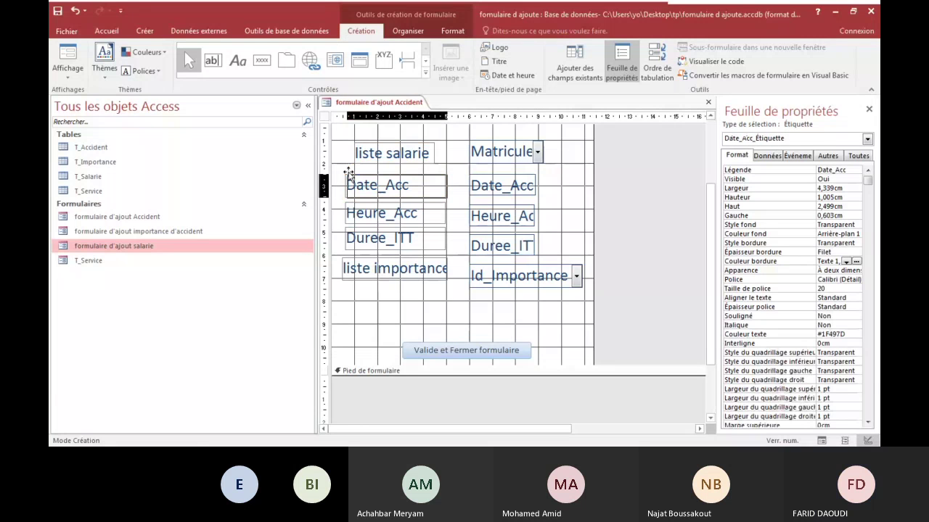
left_click_drag(348, 176, 357, 176)
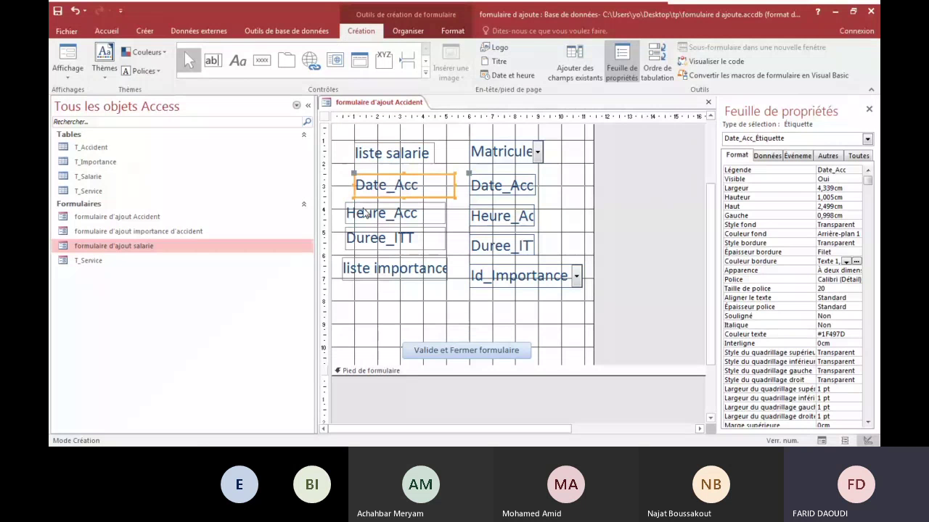
left_click(366, 213)
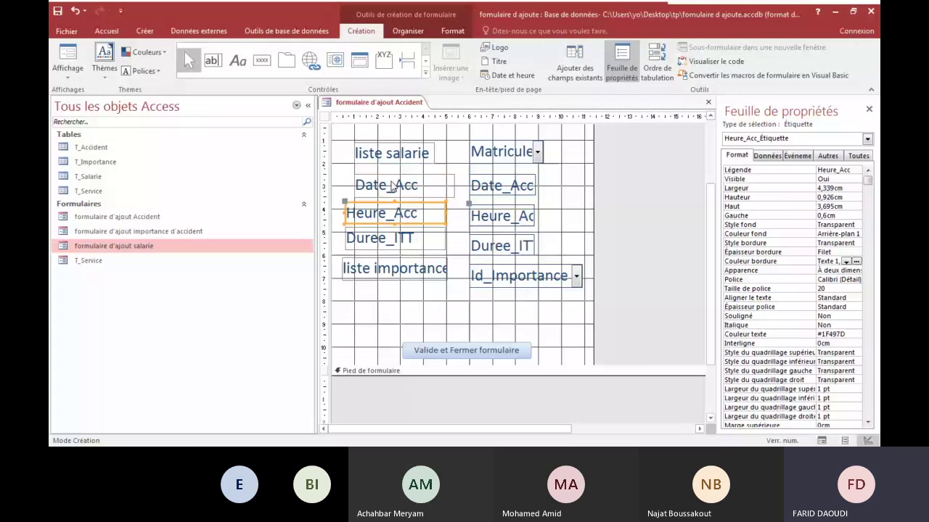
left_click(392, 144)
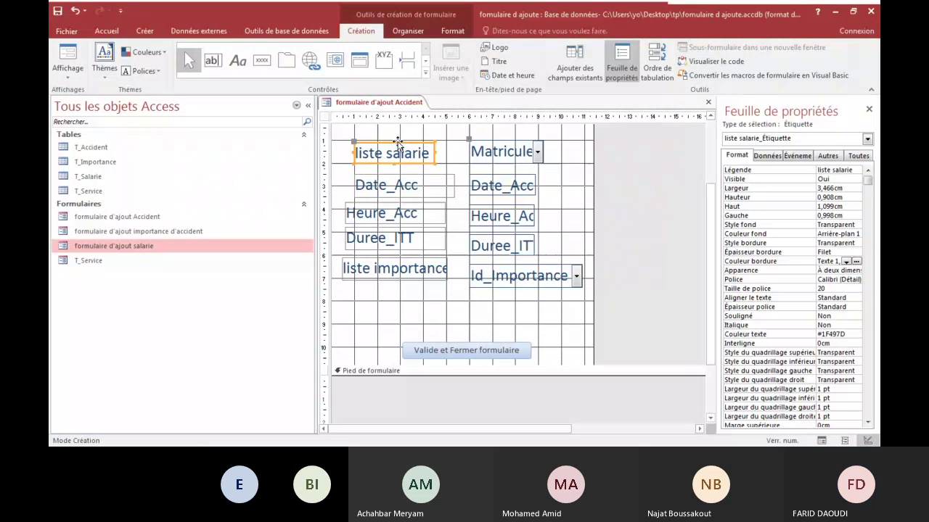
left_click_drag(396, 142, 396, 138)
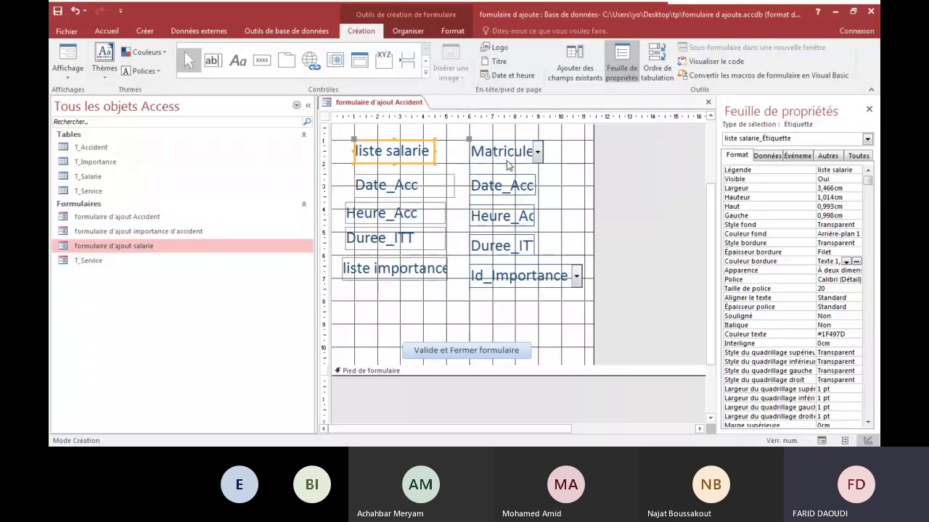
Move the liste importance and Duree_ITT rows, labels with their fields, lower to make room between the form's rows
left_click(503, 186)
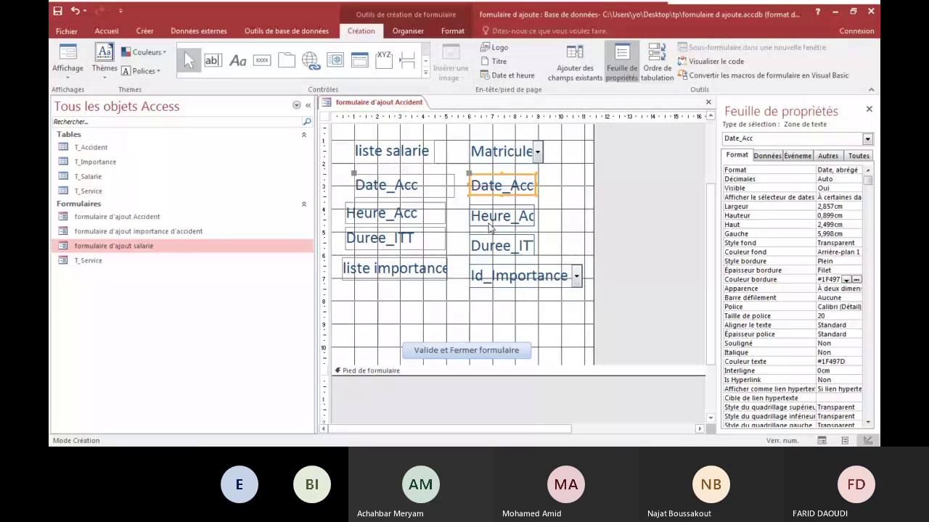
left_click(392, 214)
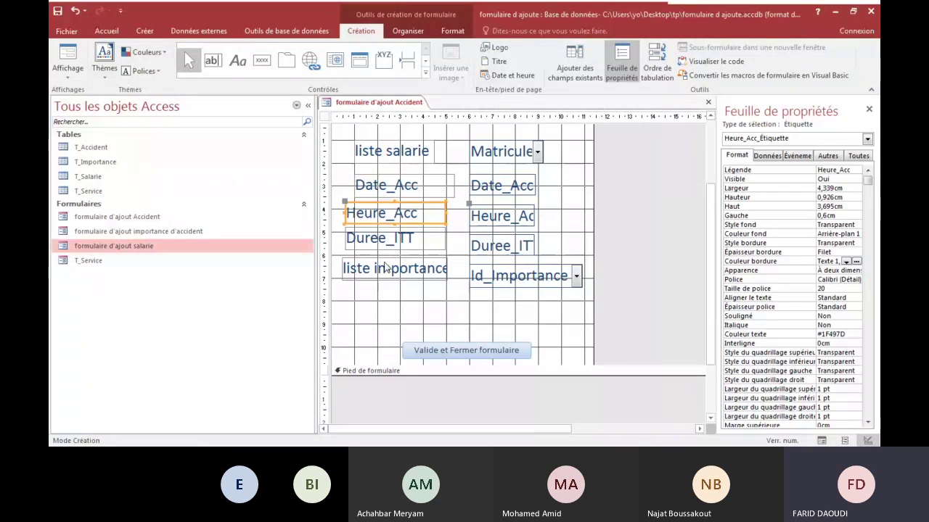
left_click(384, 262, "shift")
left_click_drag(386, 257, 386, 292)
left_click(392, 236)
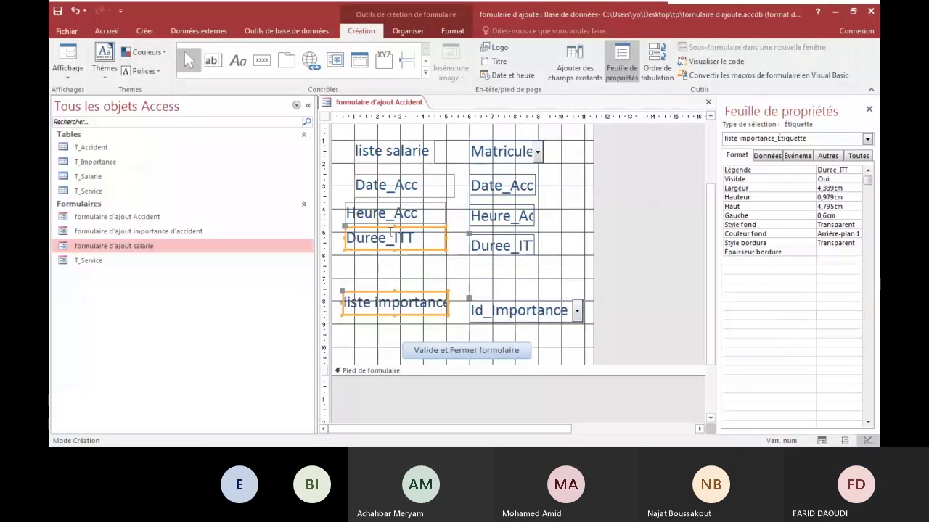
left_click(392, 233)
left_click_drag(391, 234, 394, 264)
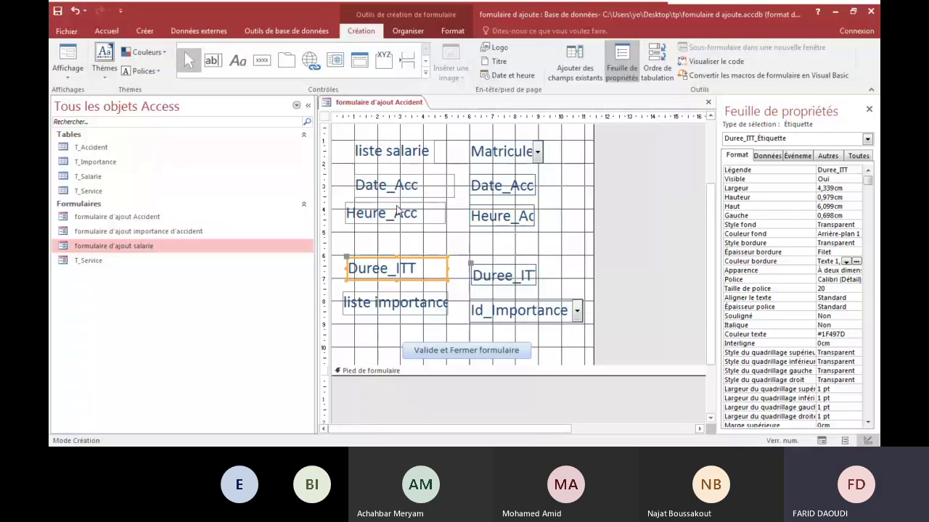
Move the Heure_Acc row down to about 4 cm, aligning its label and text box with the ones above
left_click(397, 210)
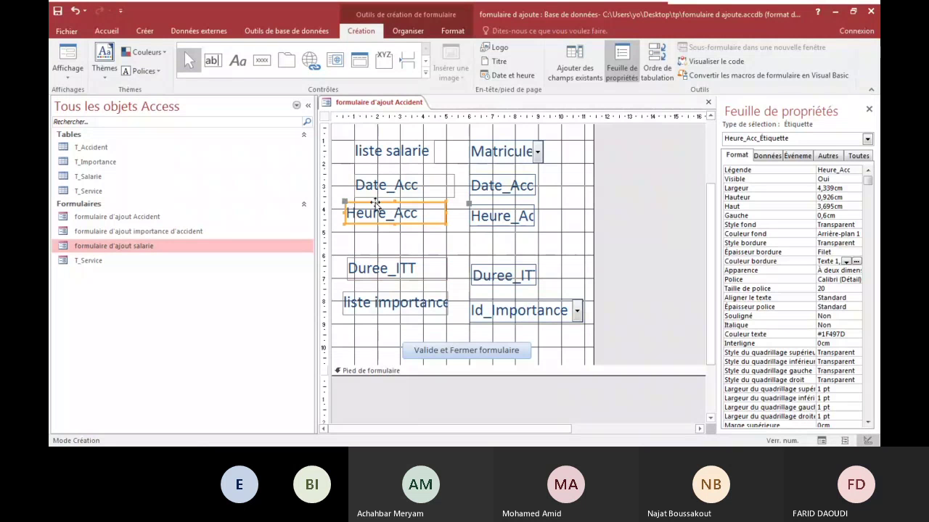
left_click_drag(385, 204, 397, 211)
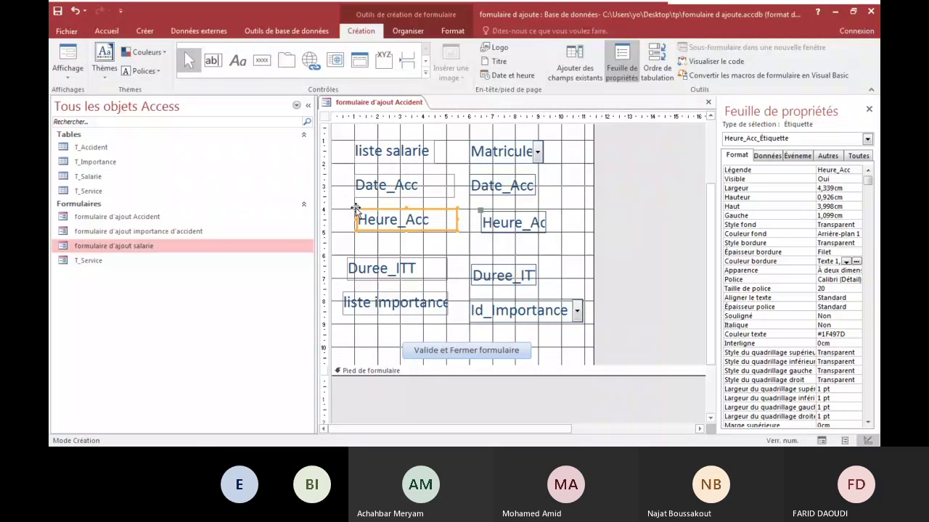
left_click_drag(356, 209, 352, 209)
left_click_drag(480, 210, 470, 211)
Move the Duree_ITT label and text box up to about 5.5 cm, each aligned with its column
left_click(381, 269)
left_click_drag(346, 259, 355, 243)
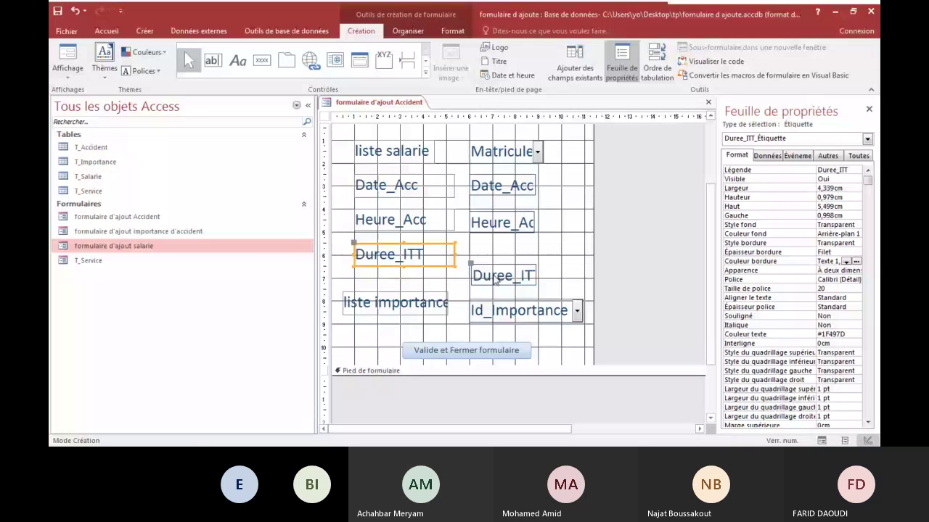
left_click_drag(496, 280, 494, 262)
Move the liste importance label and its Id_Importance combo box up to about 7 cm, each aligned with its column
left_click(358, 298)
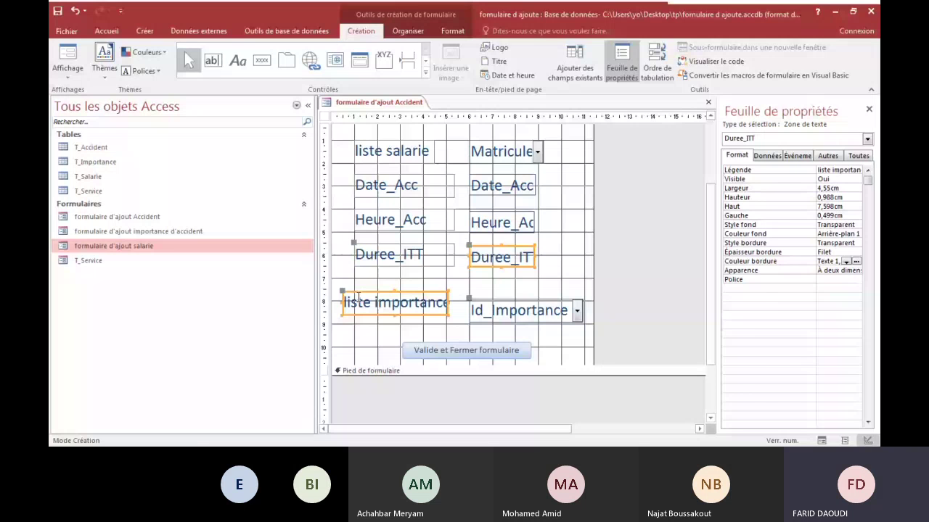
left_click_drag(343, 292, 354, 279)
left_click(469, 299)
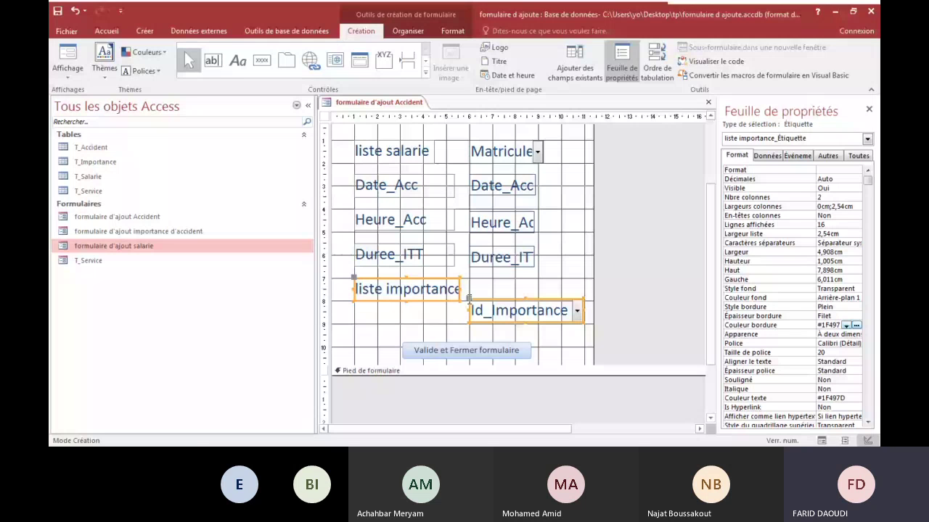
left_click_drag(469, 297, 469, 277)
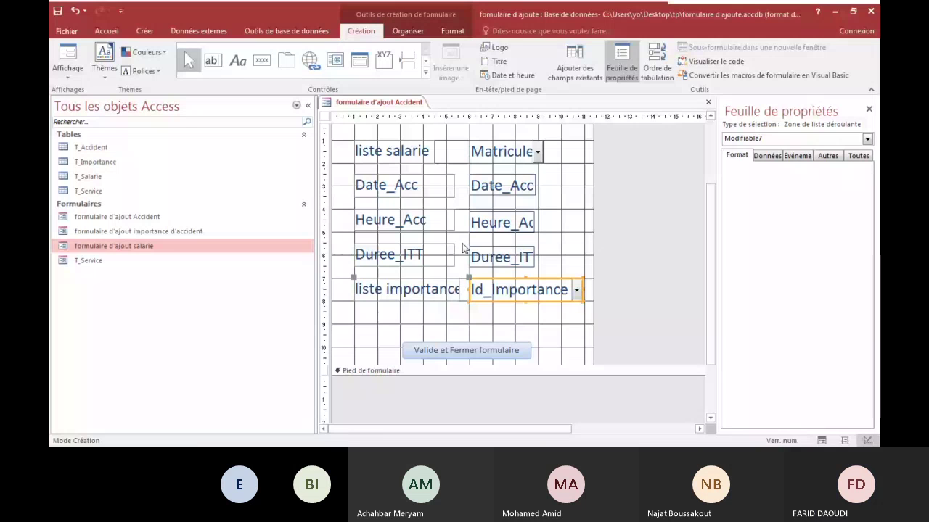
Narrow the labels from Date_Acc down to liste importance to about 4 cm, and change the liste importance caption to importance
left_click(439, 186)
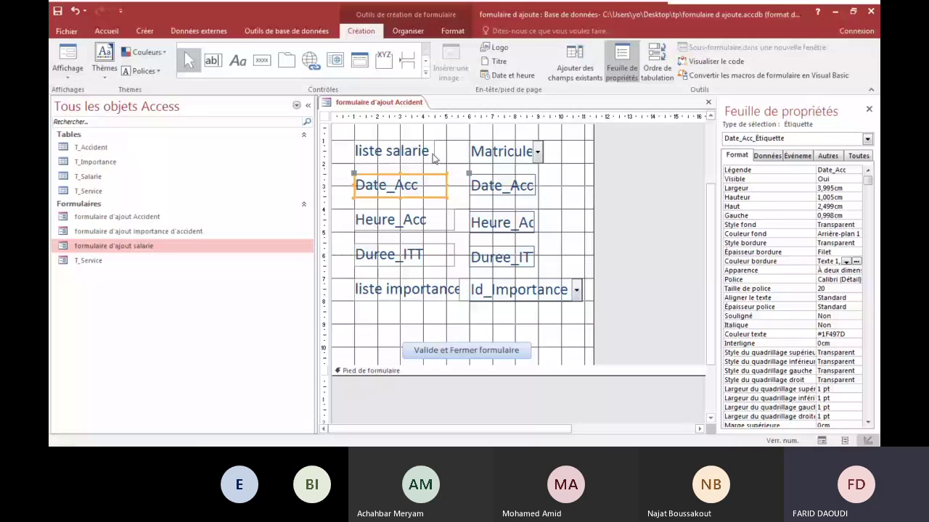
left_click(447, 254)
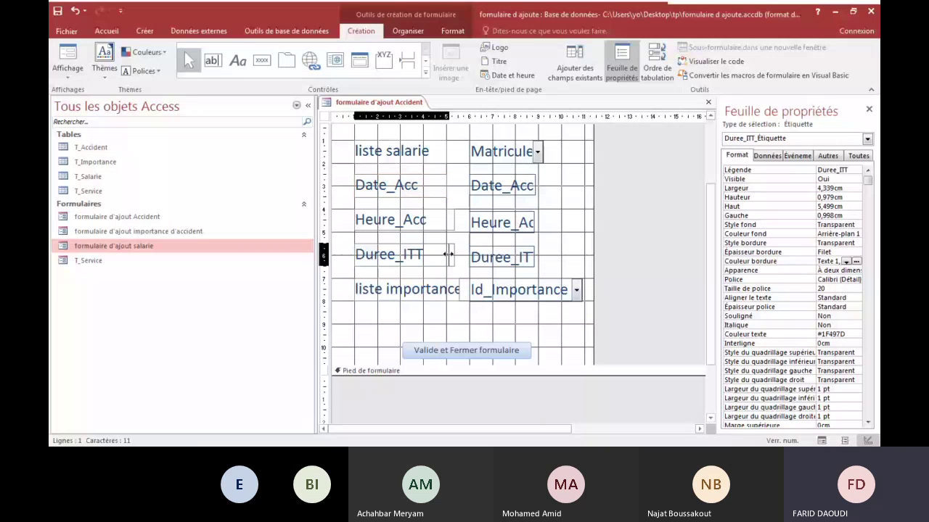
left_click(457, 290)
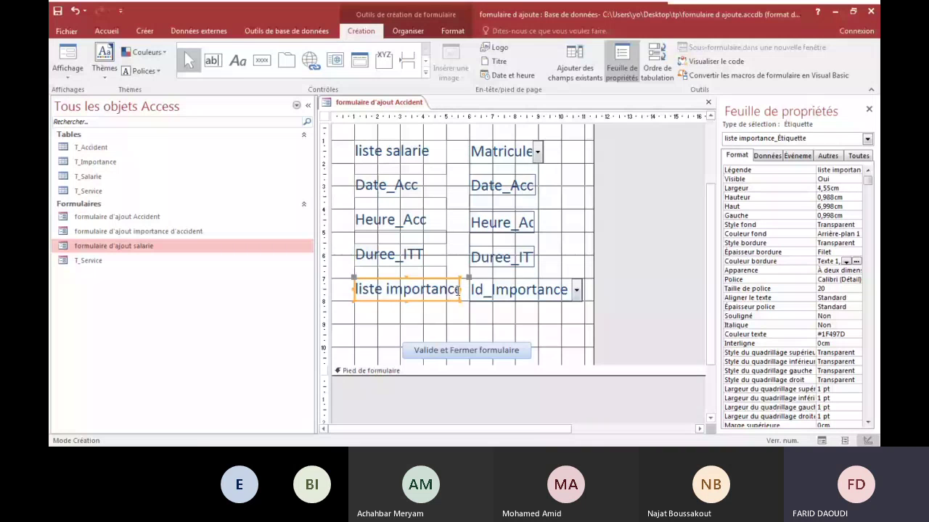
left_click(442, 296)
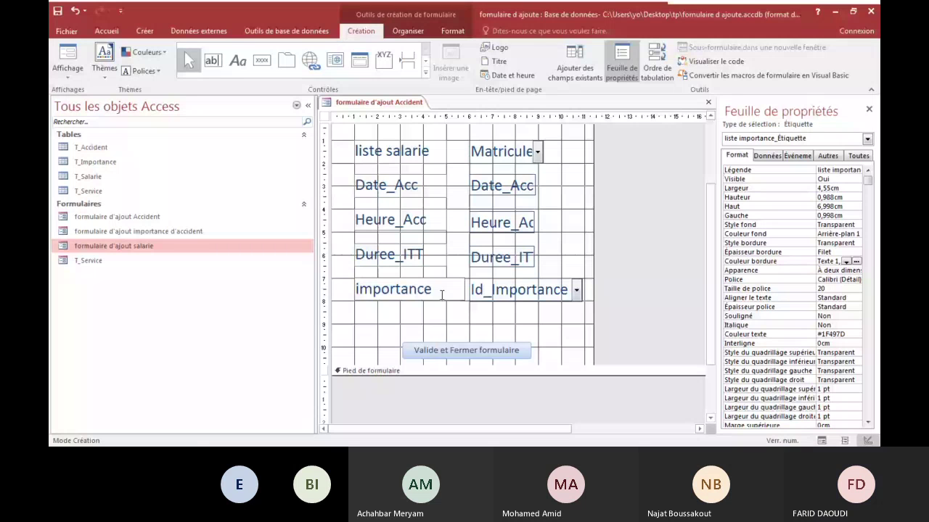
left_click(459, 291)
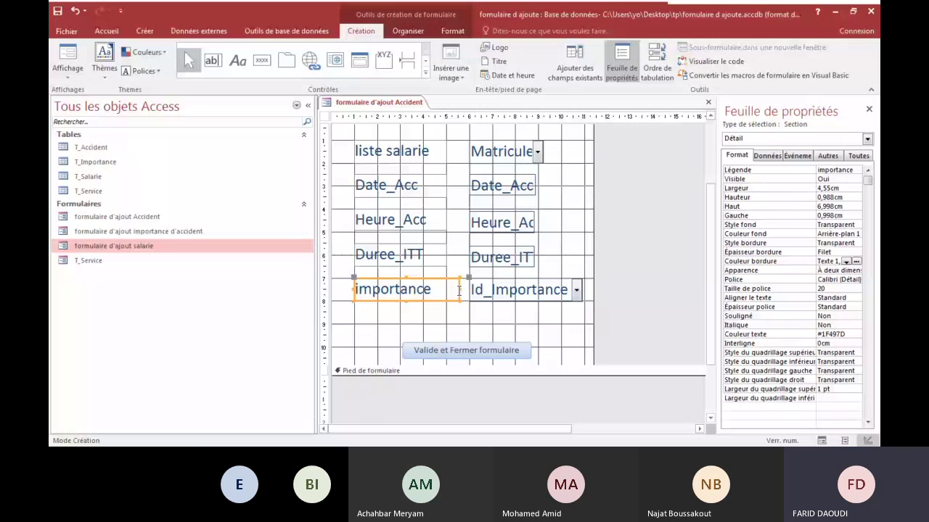
left_click(510, 245)
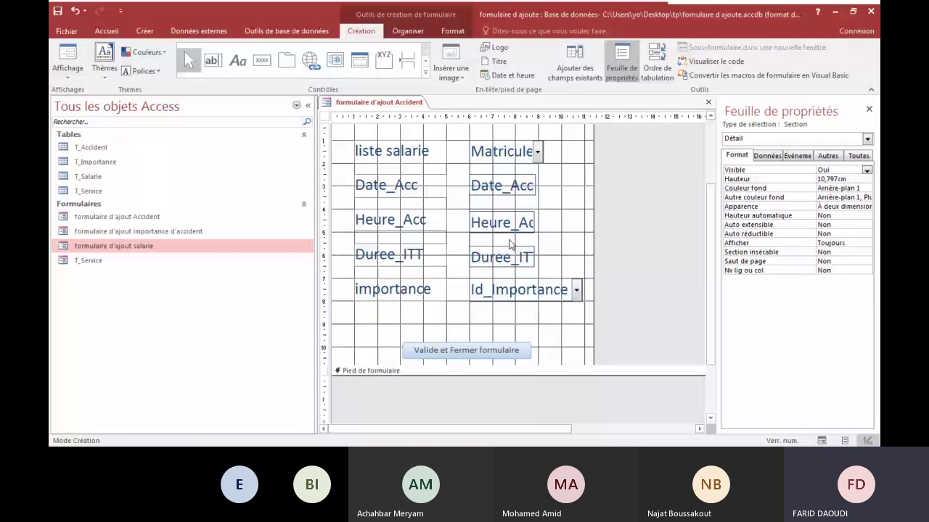
Preview the accident form in form view, look through the liste salarie choices, and return to design view
key("F5")
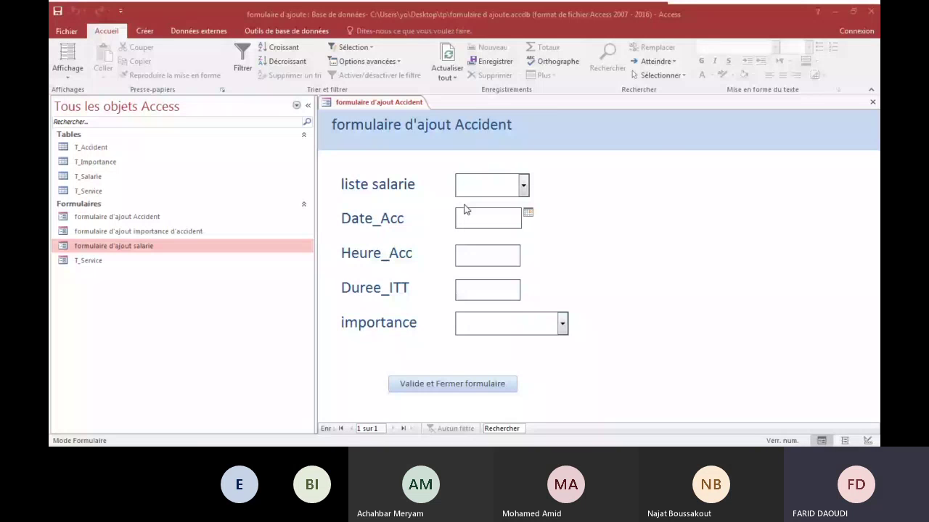
left_click(523, 186)
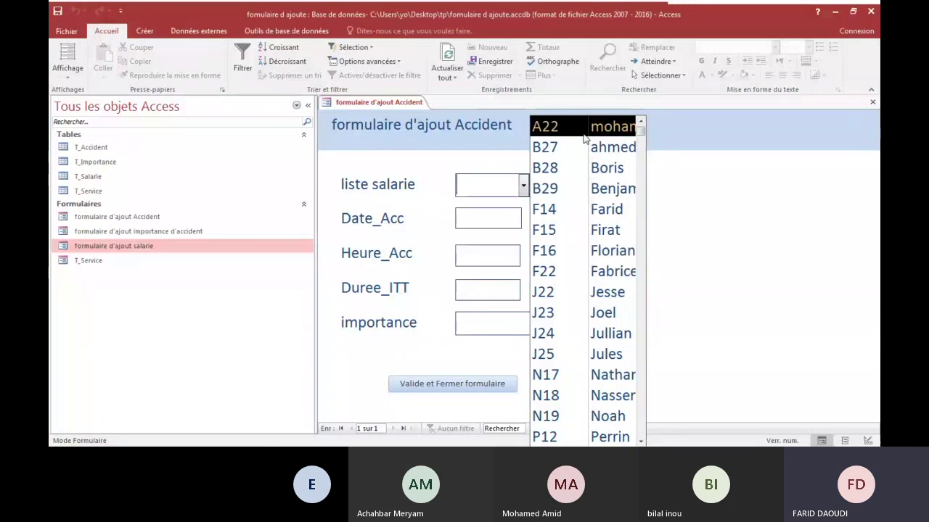
left_click(415, 218)
left_click(67, 74)
left_click(82, 147)
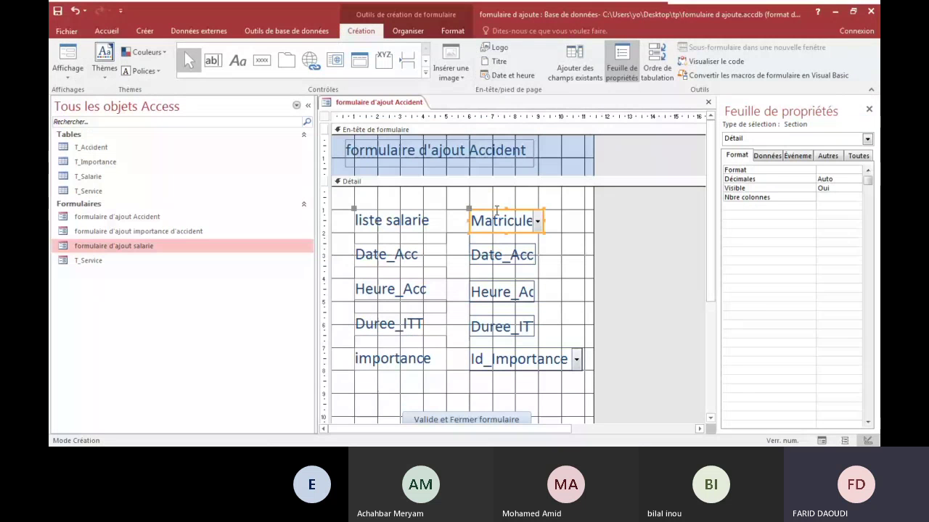
Widen the Matricule combo box and the Date_Acc text box to about 4 cm
left_click(497, 221)
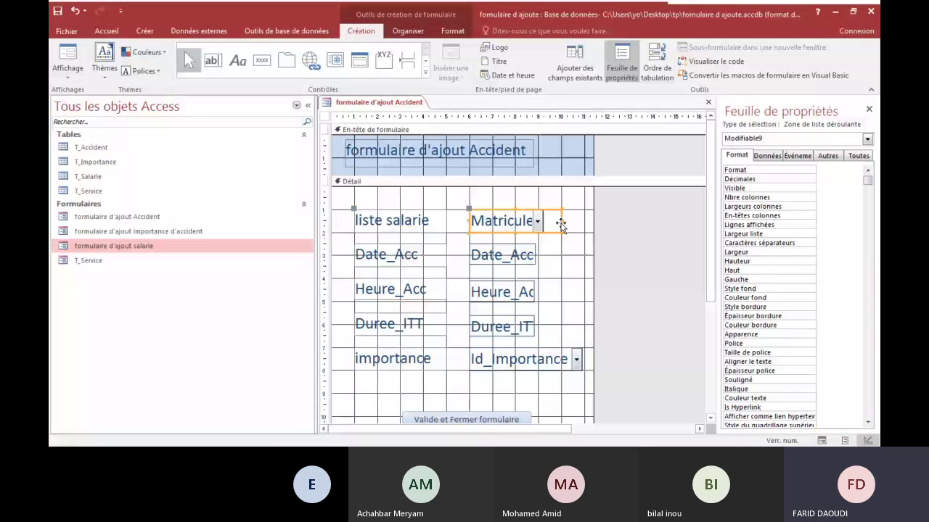
left_click(532, 254)
left_click_drag(535, 255, 560, 255)
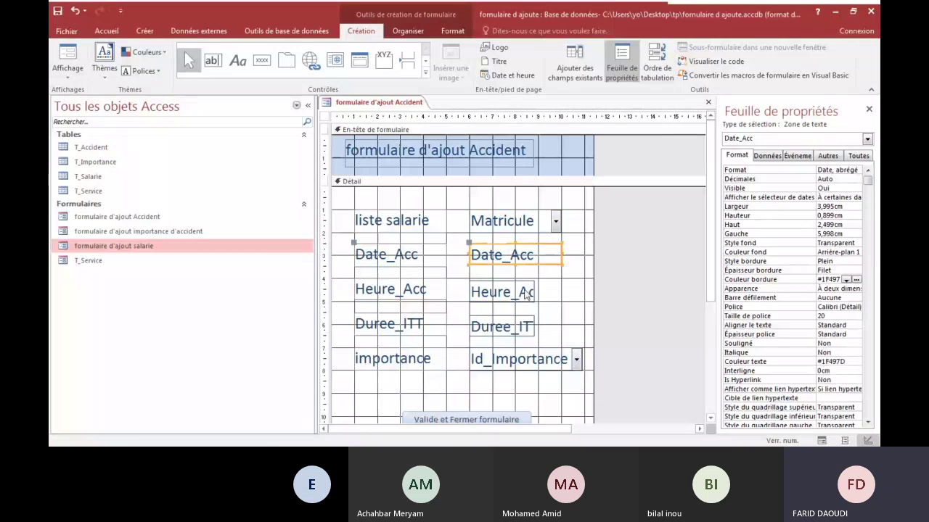
left_click(531, 293)
left_click_drag(532, 293, 540, 294)
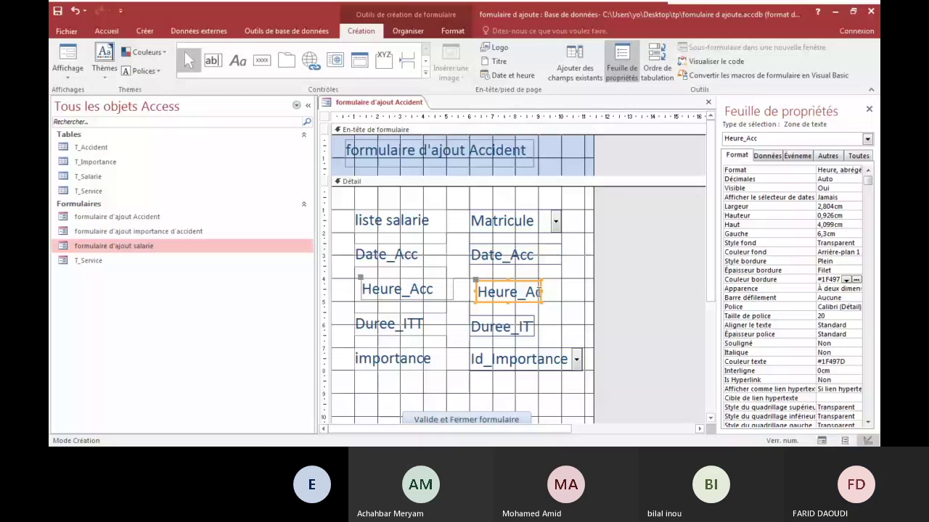
key("ctrl+z")
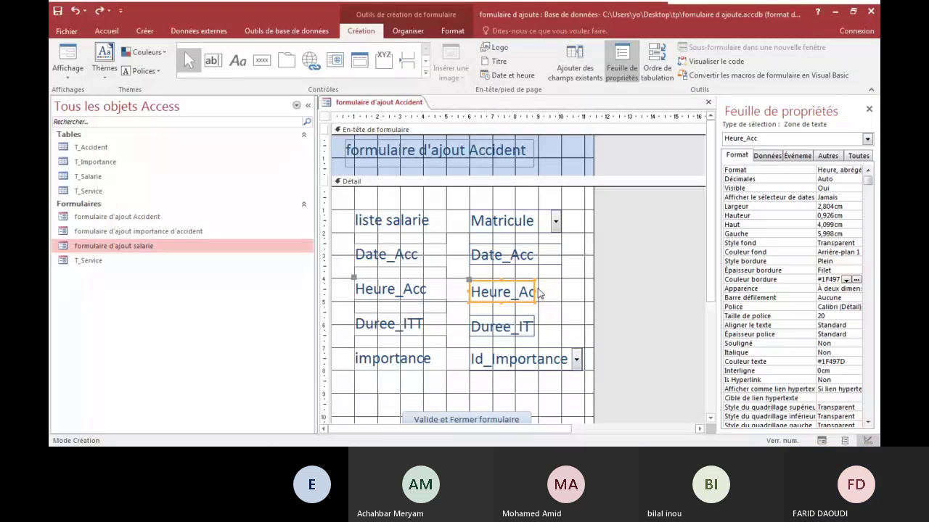
Widen the Heure_Acc and Duree_ITT text boxes to about 4 cm, level with the Date_Acc text box
left_click(540, 311)
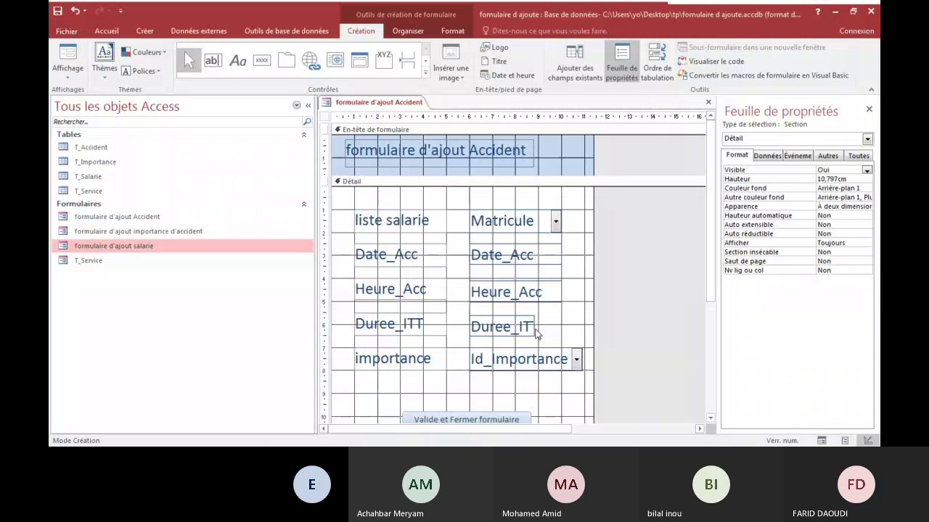
left_click(534, 329)
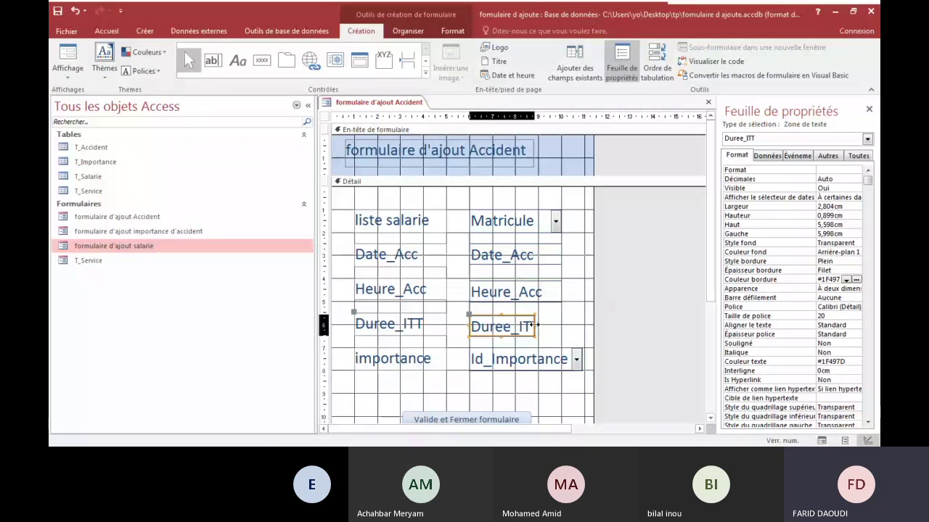
left_click(535, 326)
left_click(561, 326)
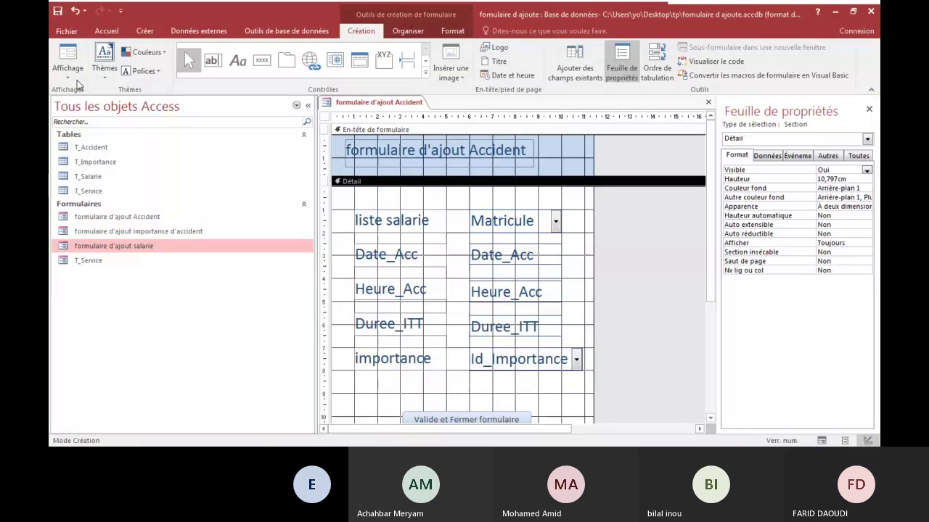
Display the accident form in form view and choose the first employee in the liste salarie combo box
left_click(68, 67)
left_click(102, 97)
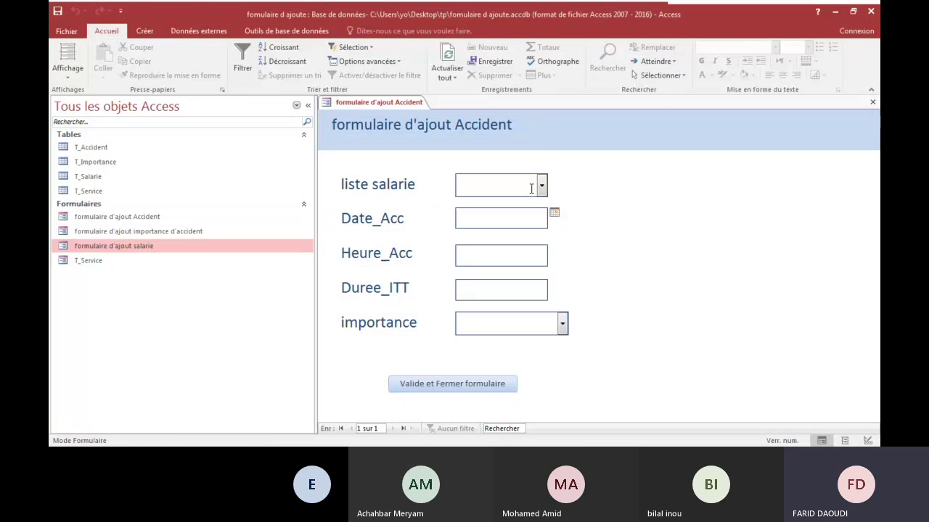
left_click(541, 188)
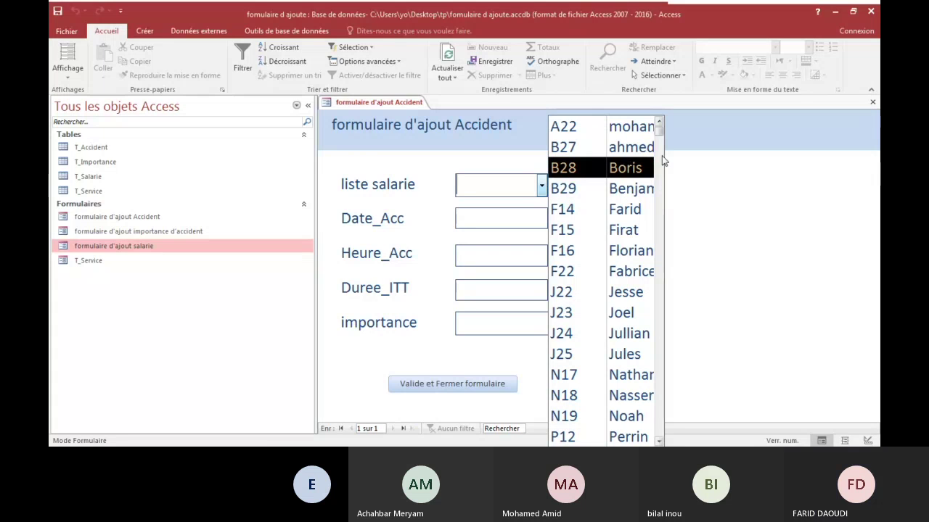
scroll(655, 161, "down", 1)
scroll(630, 164, "up", 1)
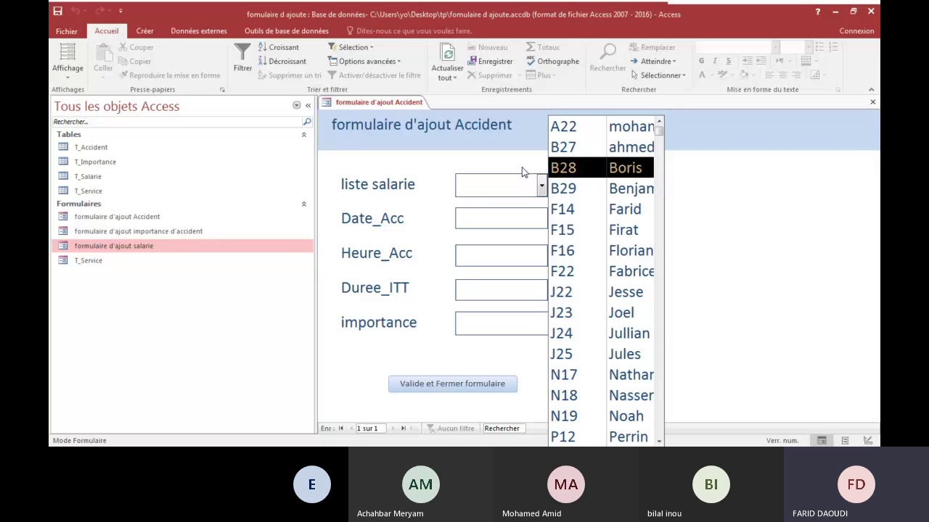
left_click(565, 127)
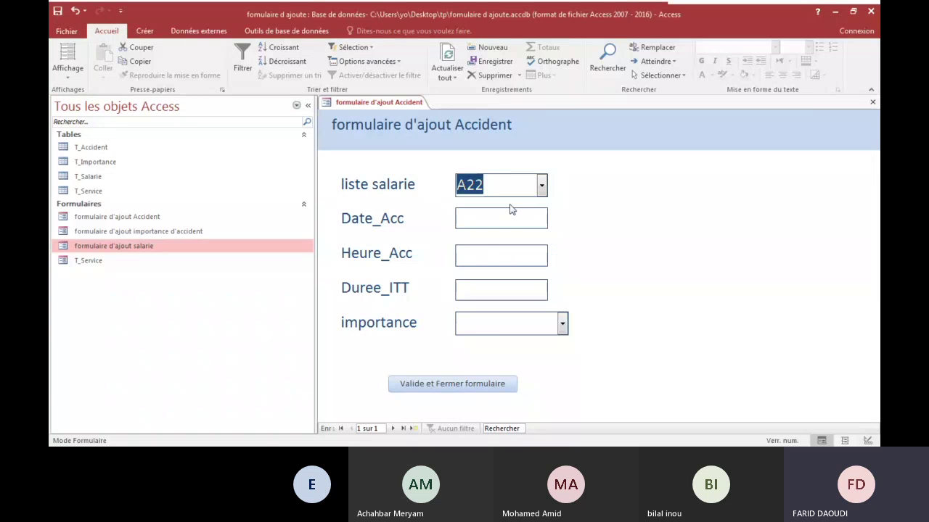
left_click(542, 186)
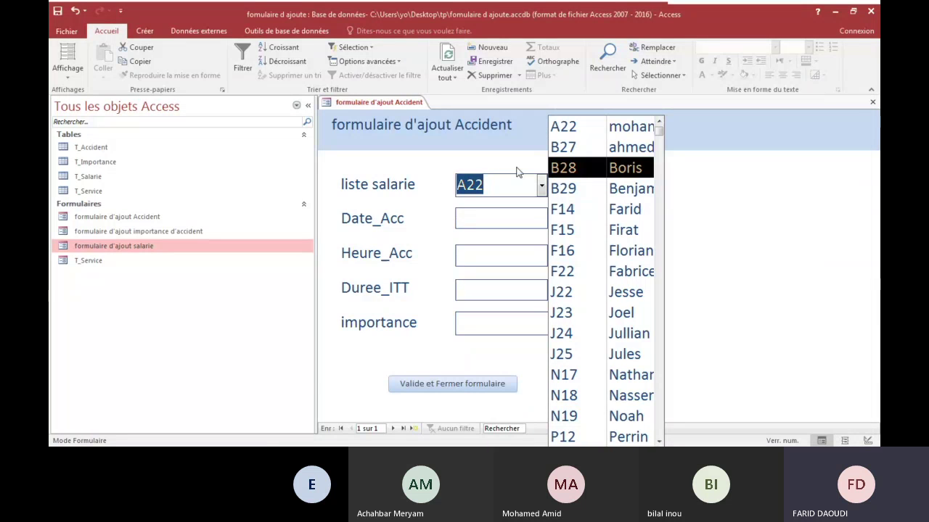
left_click(502, 195)
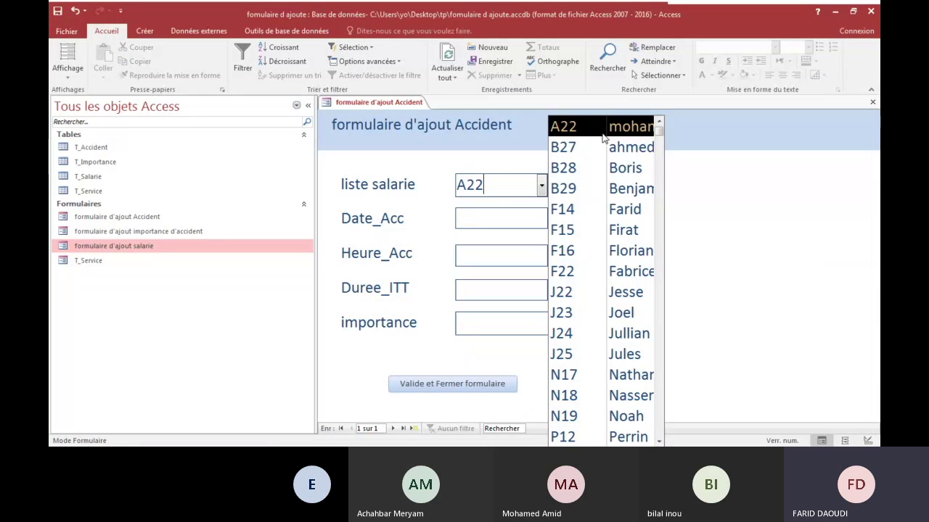
left_click(602, 138)
Set the accident date Date_Acc to 15/04/2020 and the time Heure_Acc to 15:00
left_click(471, 218)
left_click(555, 214)
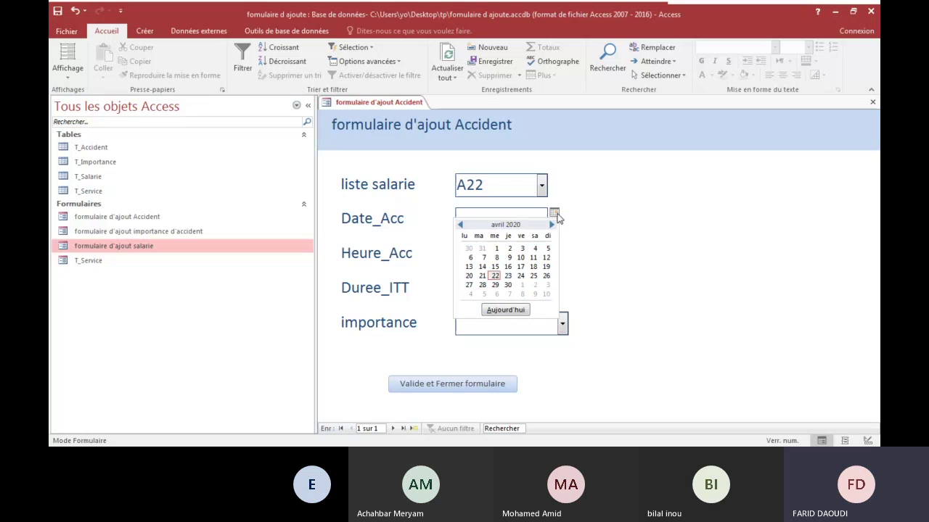
left_click(496, 268)
left_click(467, 257)
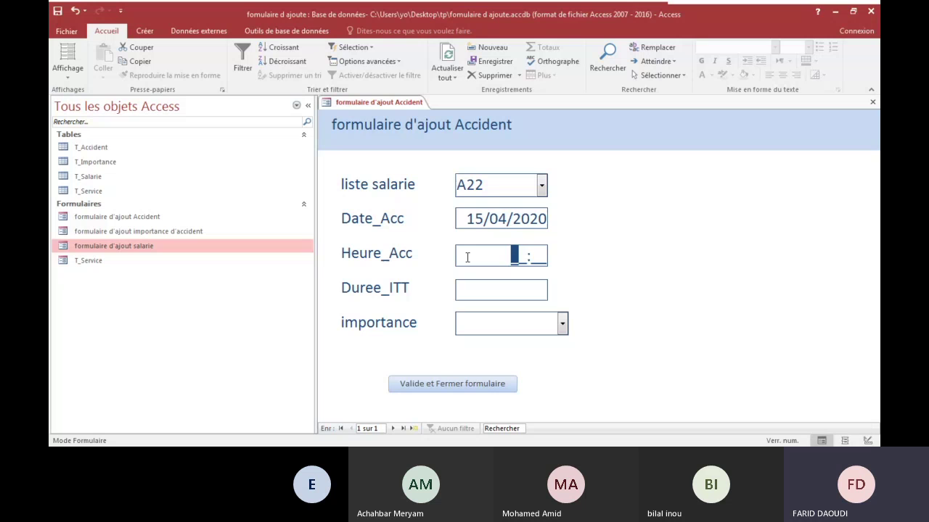
type("15:")
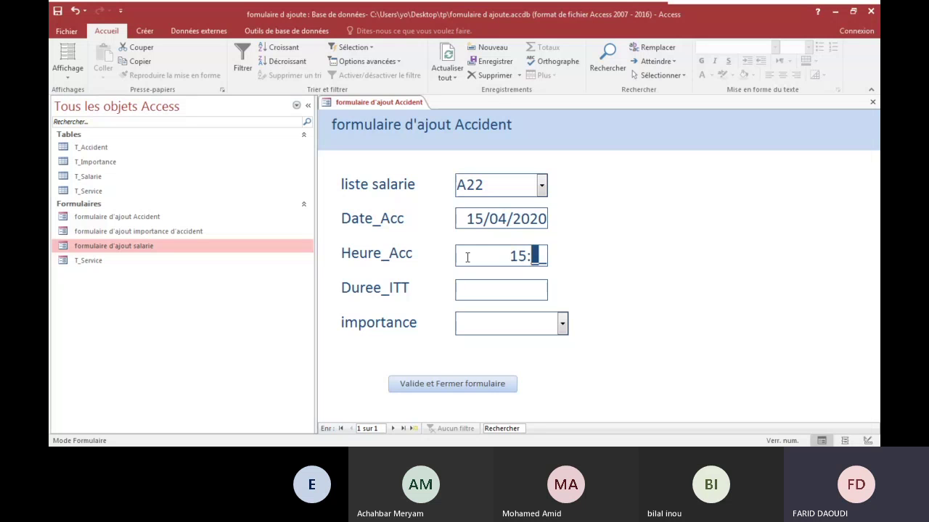
type("00")
Complete the record with Duree_ITT 3 and importance moyen, and submit it with the form's validate-and-close command
left_click(481, 297)
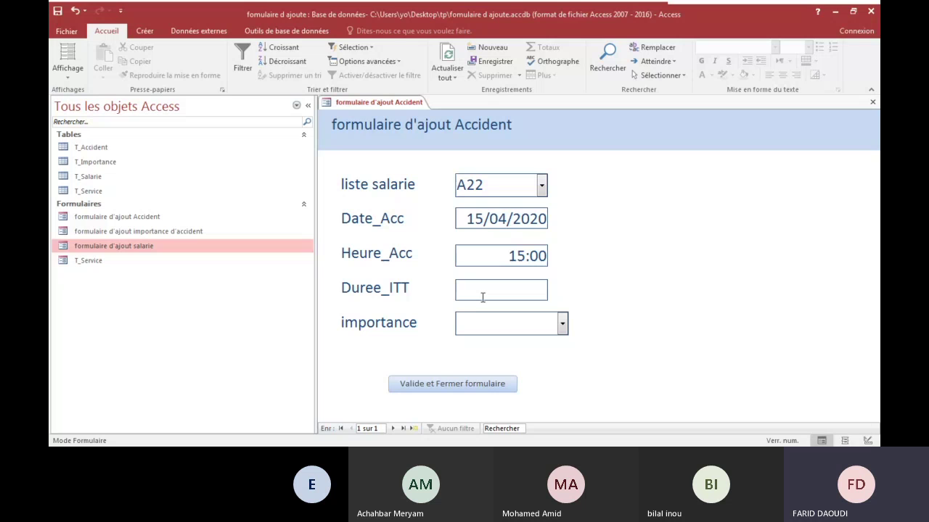
type("3")
left_click(564, 327)
left_click(480, 368)
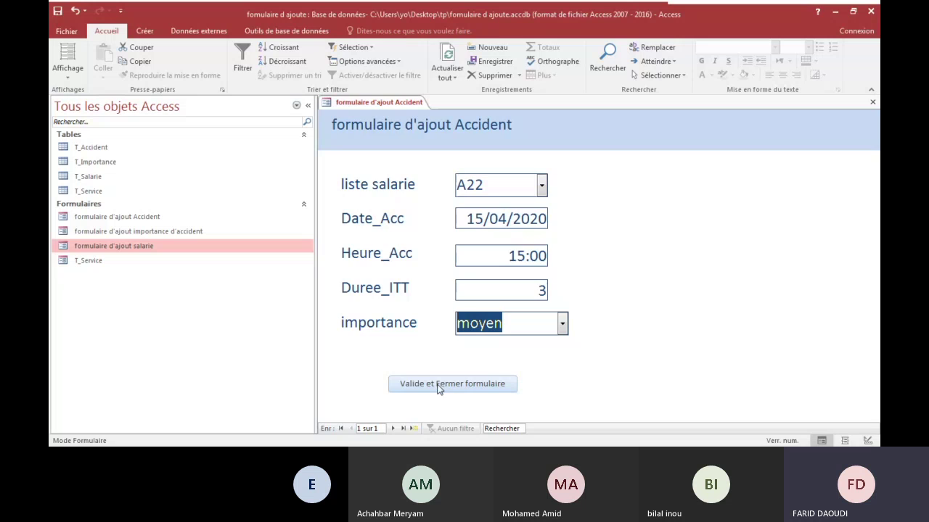
left_click(438, 384)
Open the T_Accident table, check the last rows for the newly entered accident, and close the table
left_click(93, 149)
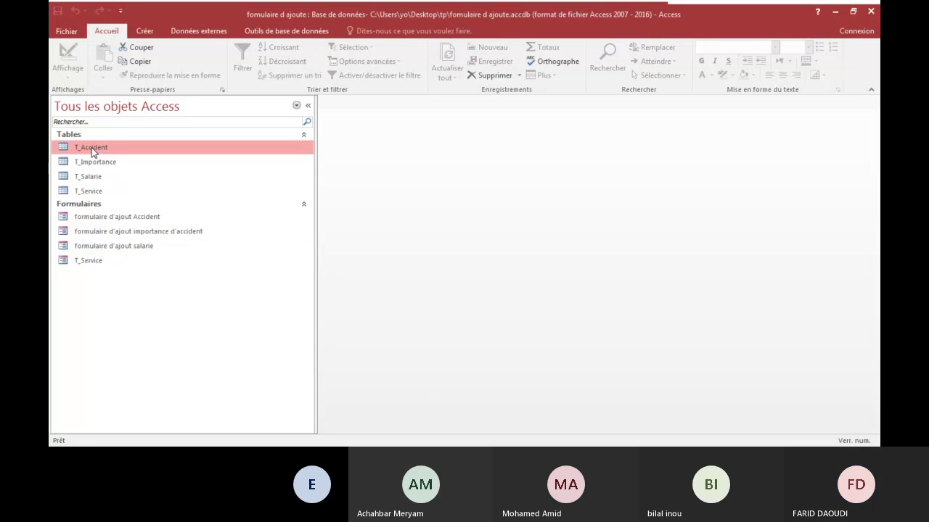
double_click(93, 149)
scroll(430, 259, "down", 4)
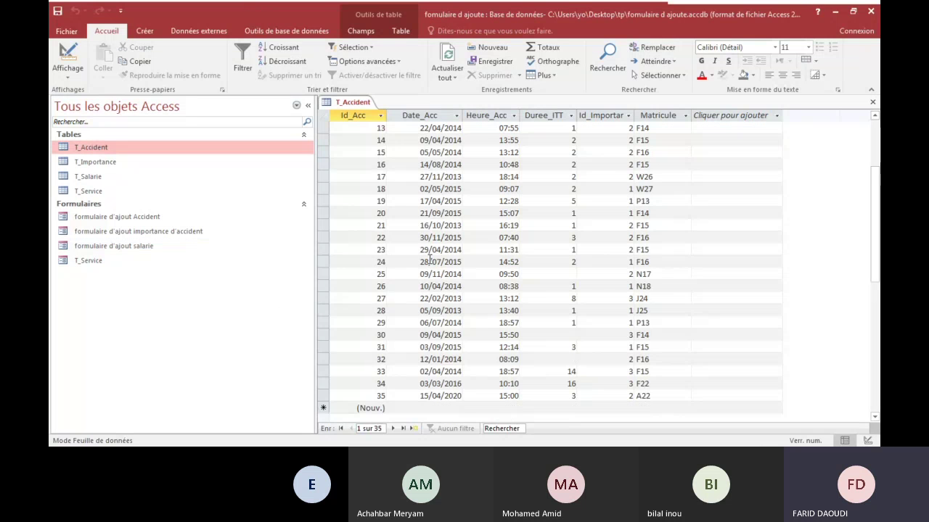
scroll(406, 240, "down", 3)
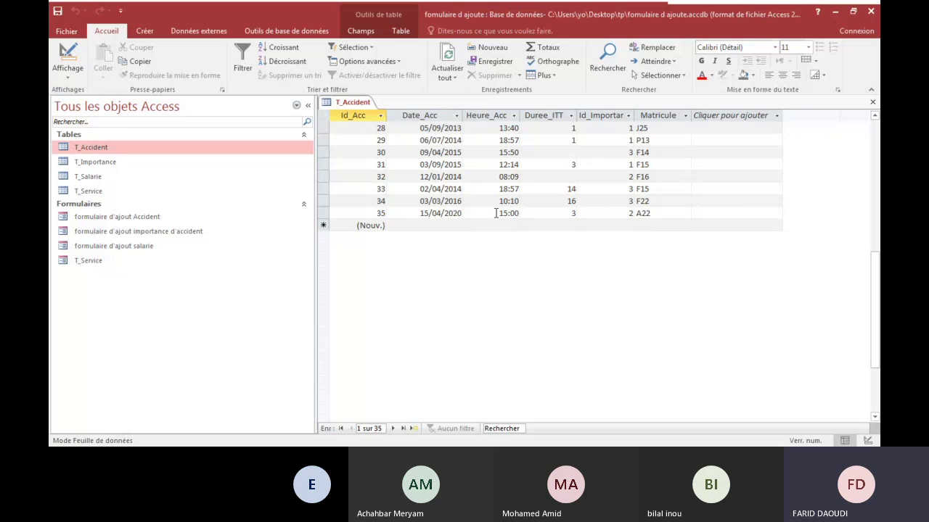
scroll(573, 213, "up", 1)
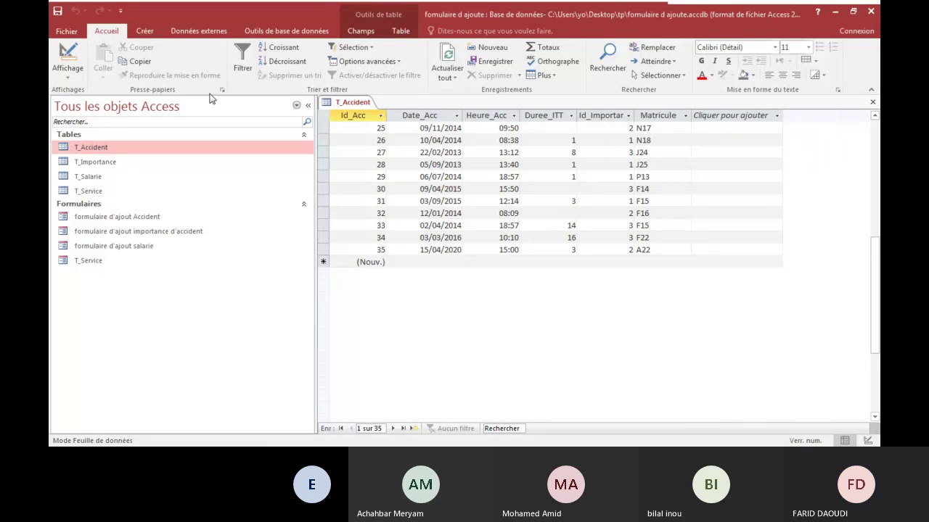
right_click(347, 101)
left_click(377, 120)
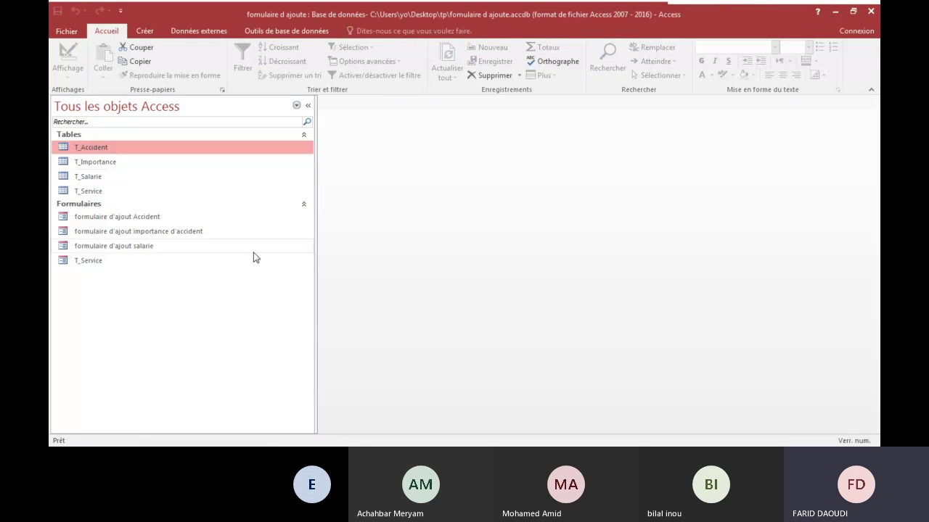